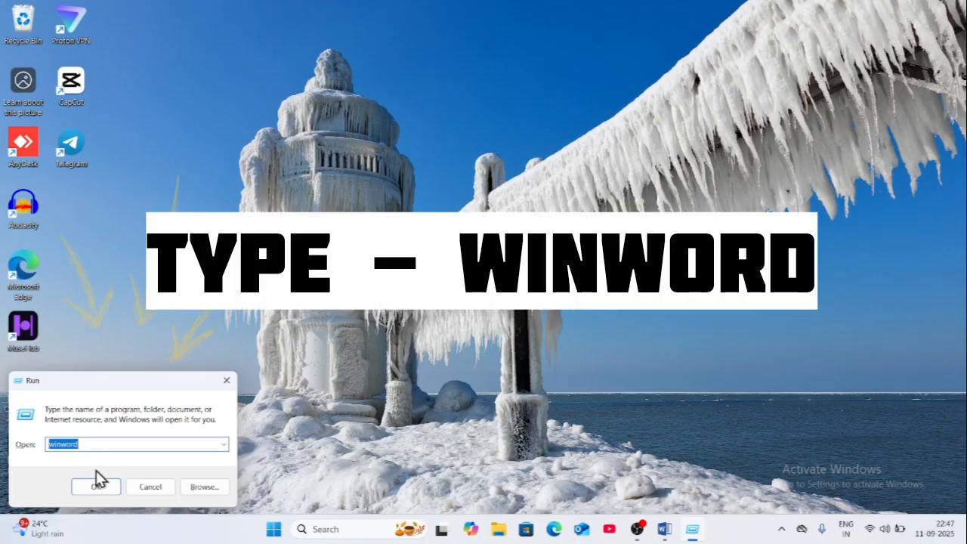
# Step: Launch Word with the winword command and open a blank document in a maximized window
pyautogui.click(98, 486)
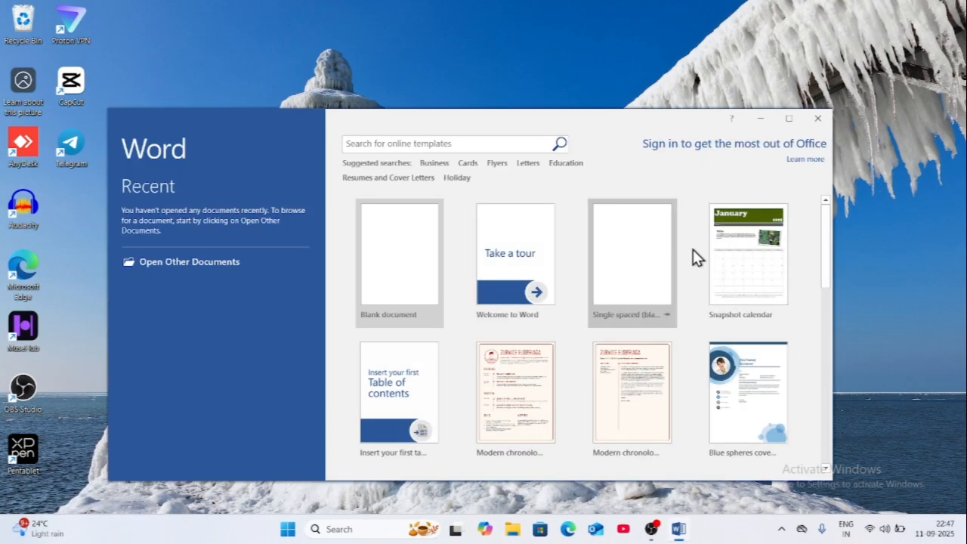
pyautogui.click(799, 119)
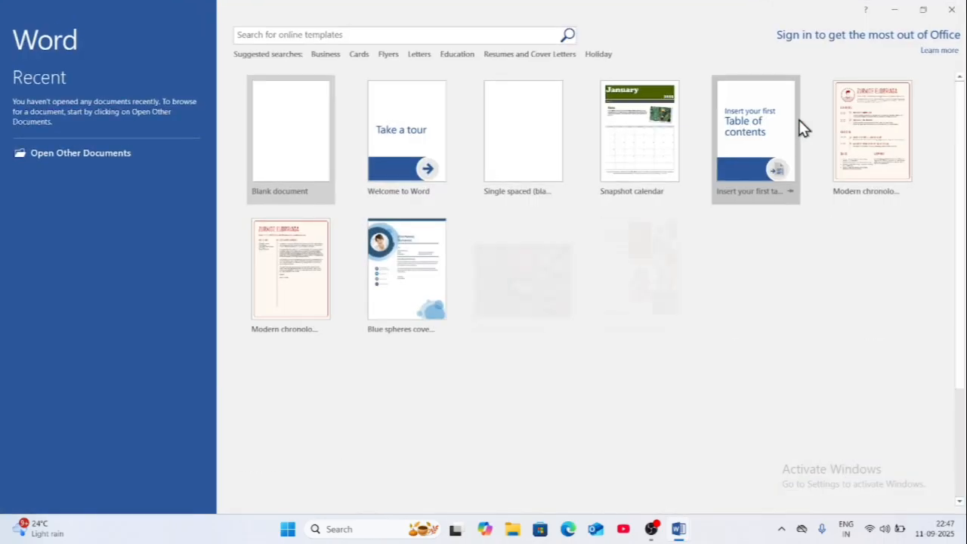
pyautogui.click(302, 129)
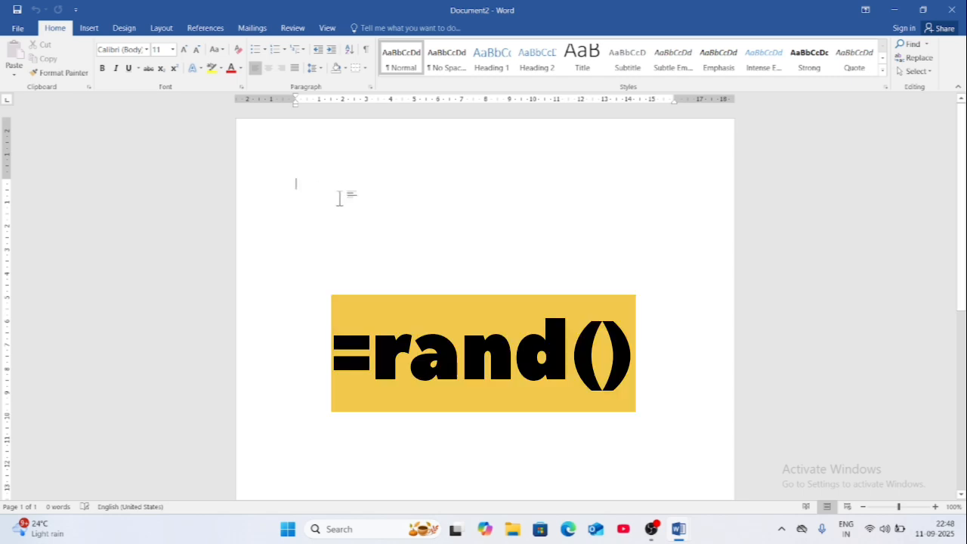
# Step: Generate sample text of three paragraphs with three sentences each by entering =rand(3,3)
pyautogui.write('=rand(')
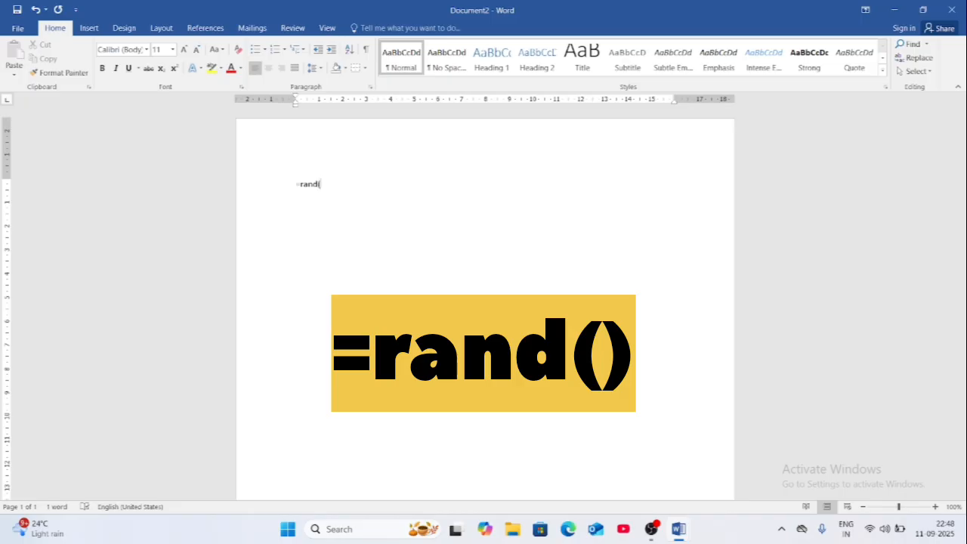
pyautogui.write('3,3)')
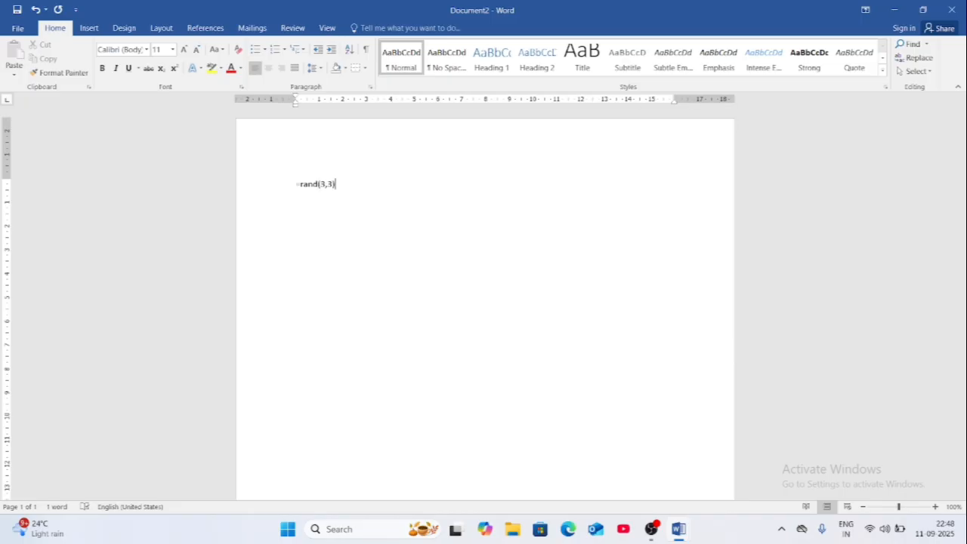
pyautogui.press('Return')
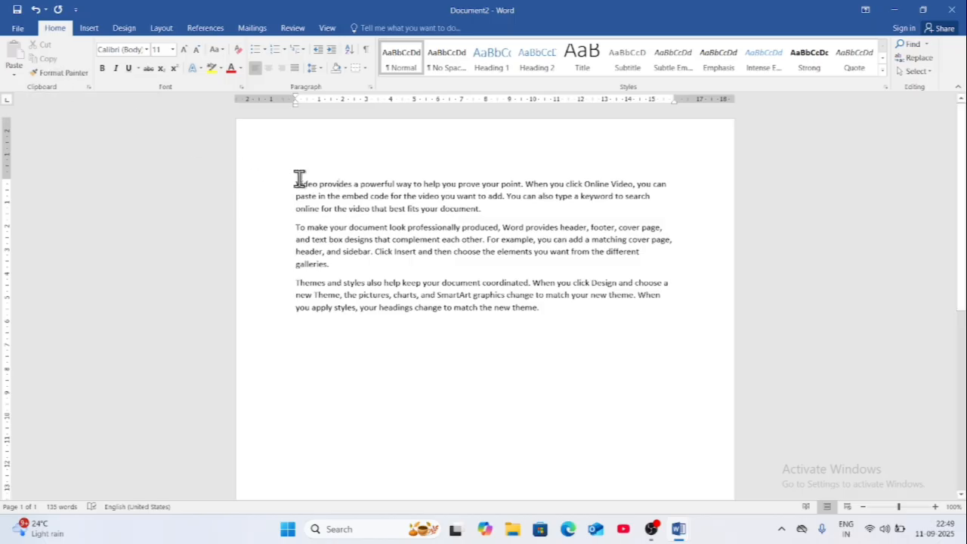
# Step: Cut the word "provides" from the first sentence and paste it at the end of the first paragraph
pyautogui.doubleClick(338, 187)
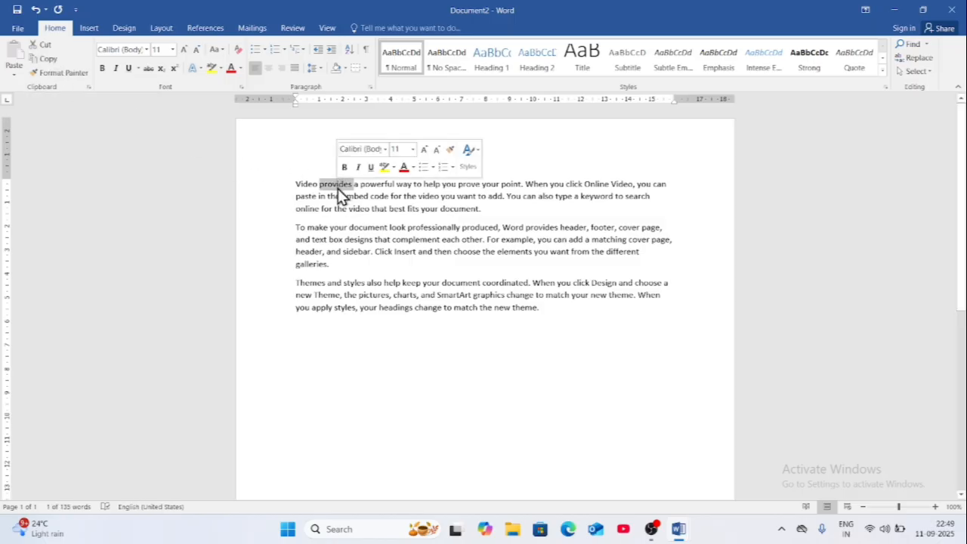
pyautogui.click(44, 45)
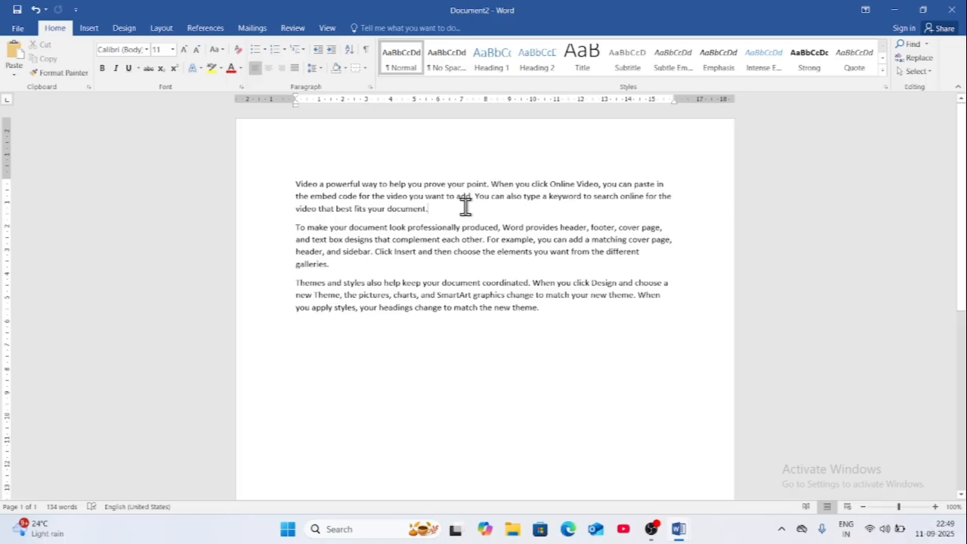
pyautogui.click(12, 54)
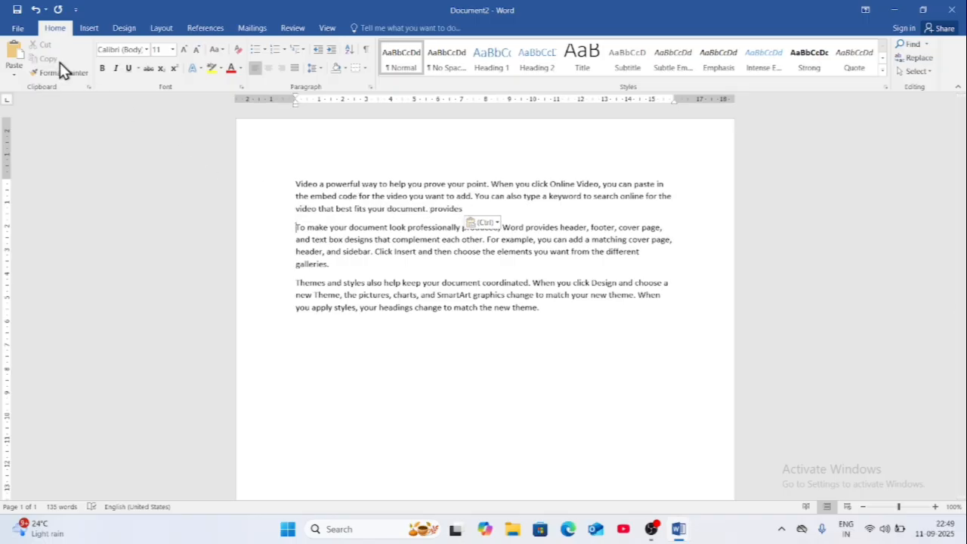
# Step: Copy the whole first paragraph and paste it below the last paragraph of the document
pyautogui.moveTo(462, 209); pyautogui.dragTo(299, 183)
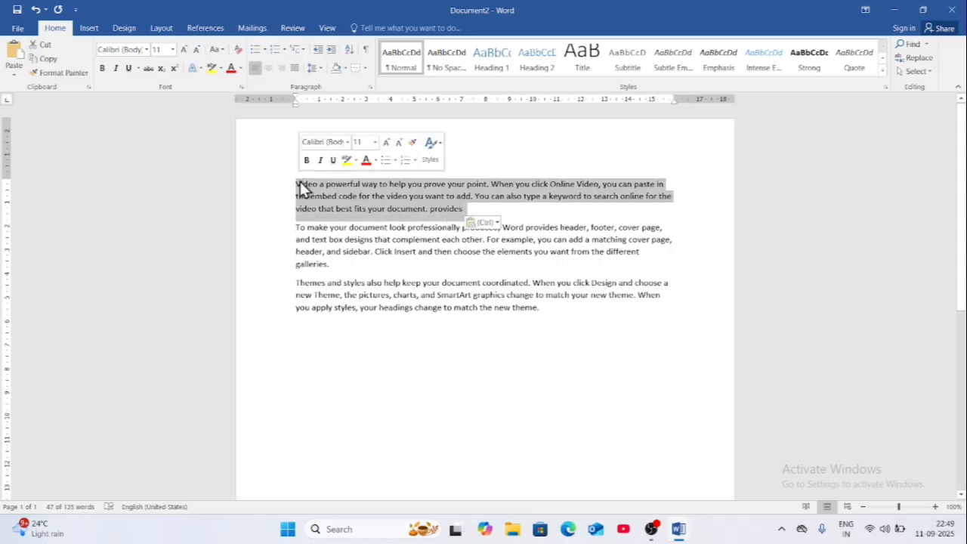
pyautogui.click(44, 63)
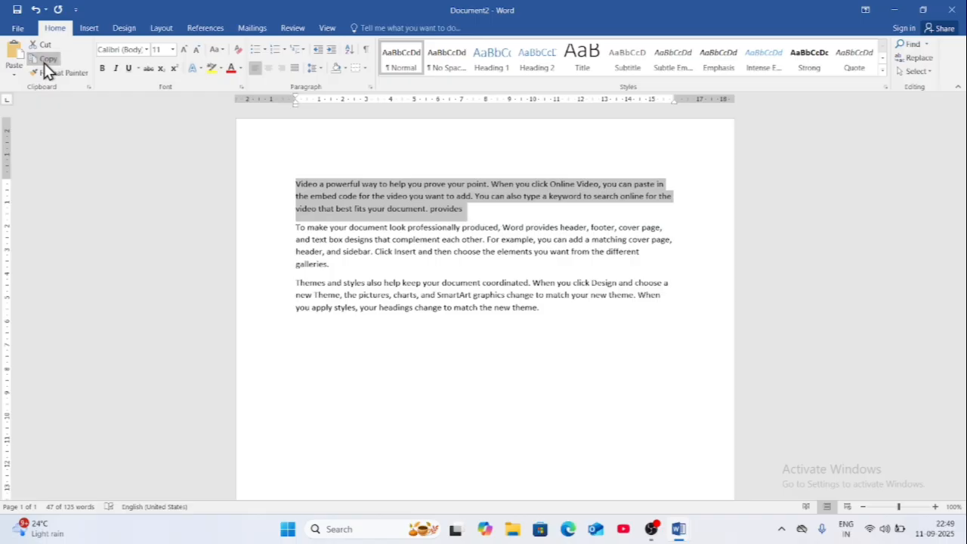
pyautogui.click(295, 331)
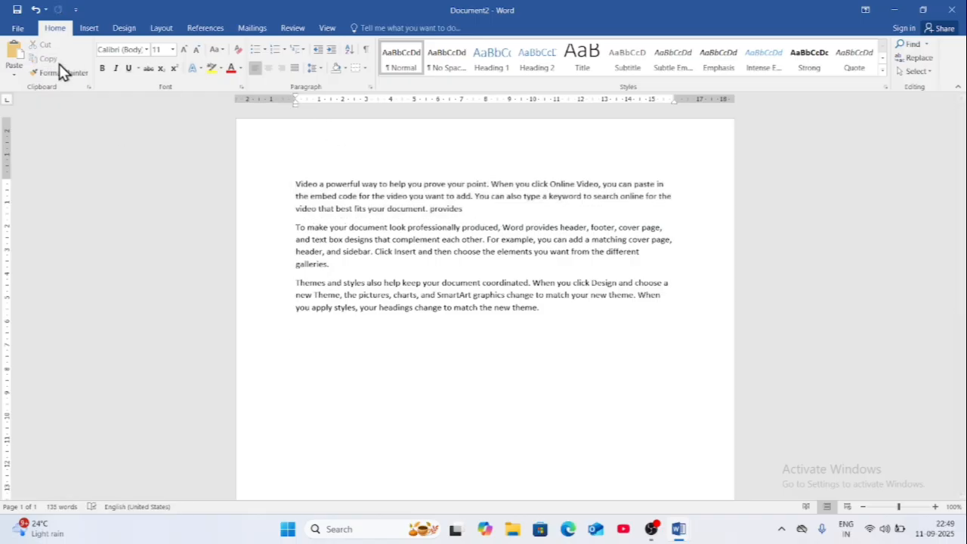
pyautogui.click(13, 54)
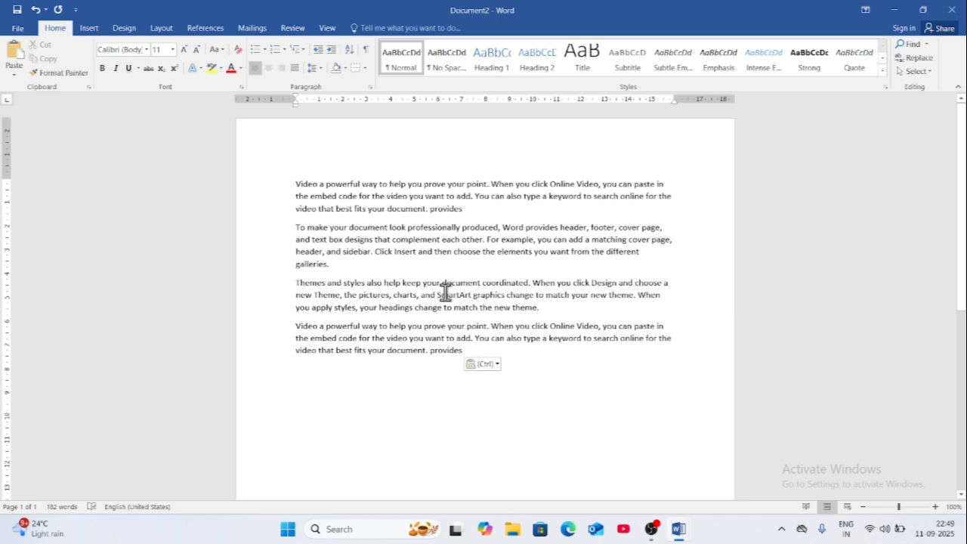
# Step: Cut the first paragraph and paste it on a new line after the paragraph ending in "galleries."
pyautogui.moveTo(296, 185); pyautogui.dragTo(460, 210)
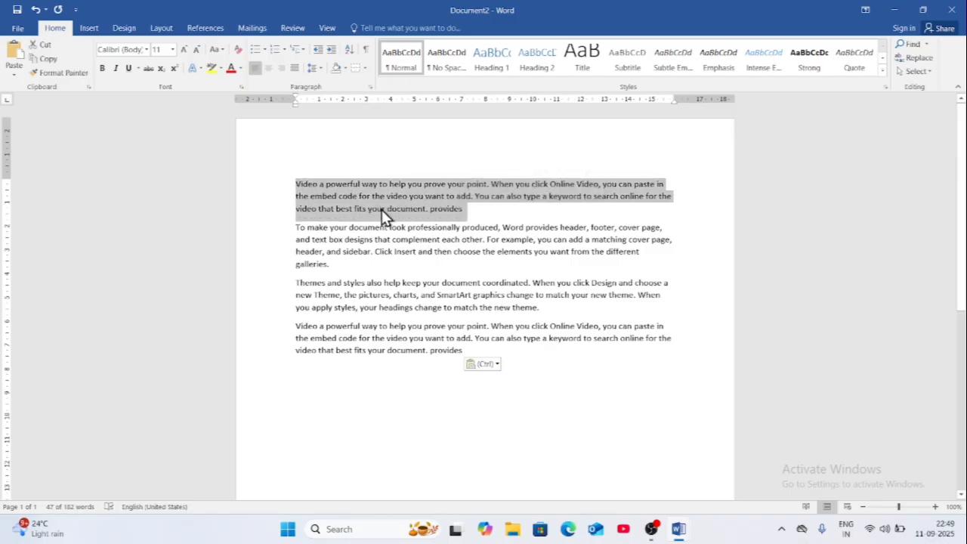
pyautogui.hotkey('ctrl', 'x')
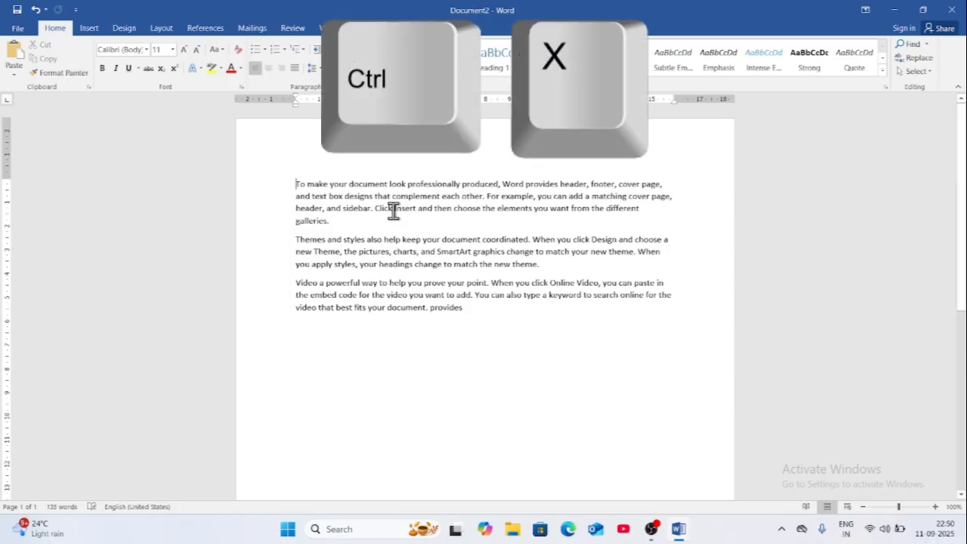
pyautogui.click(354, 224)
pyautogui.press('Return')
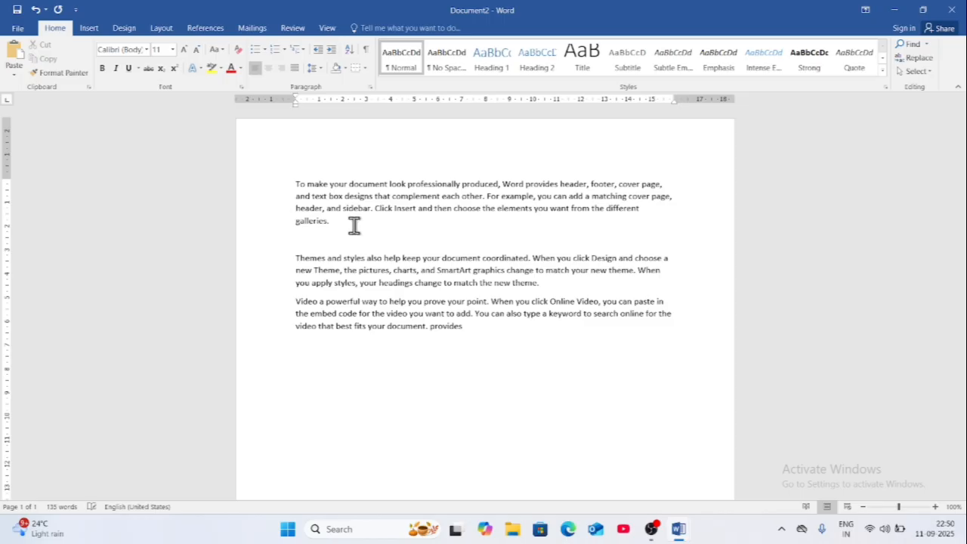
pyautogui.hotkey('ctrl', 'v')
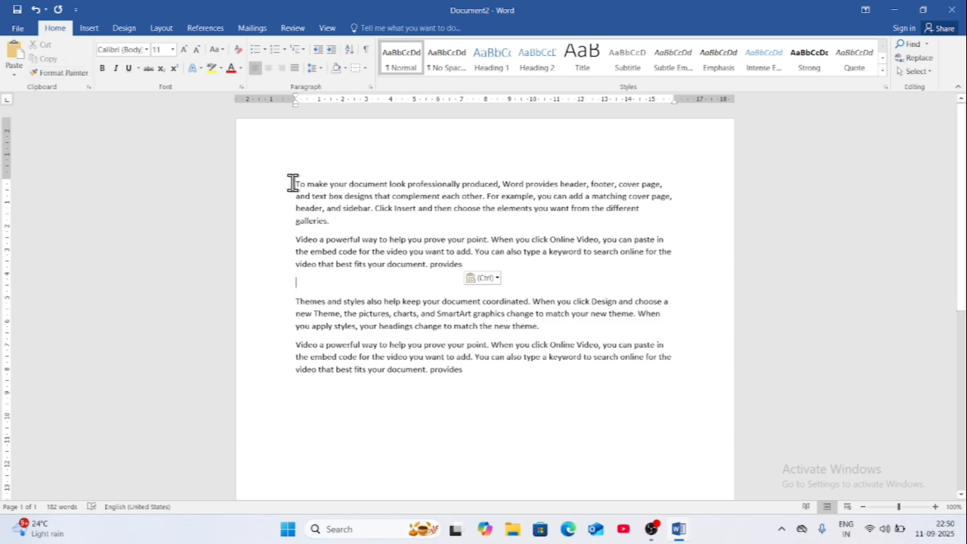
# Step: Copy the opening words "To make your document" and paste them on the line below the last paragraph
pyautogui.moveTo(293, 184); pyautogui.dragTo(381, 189)
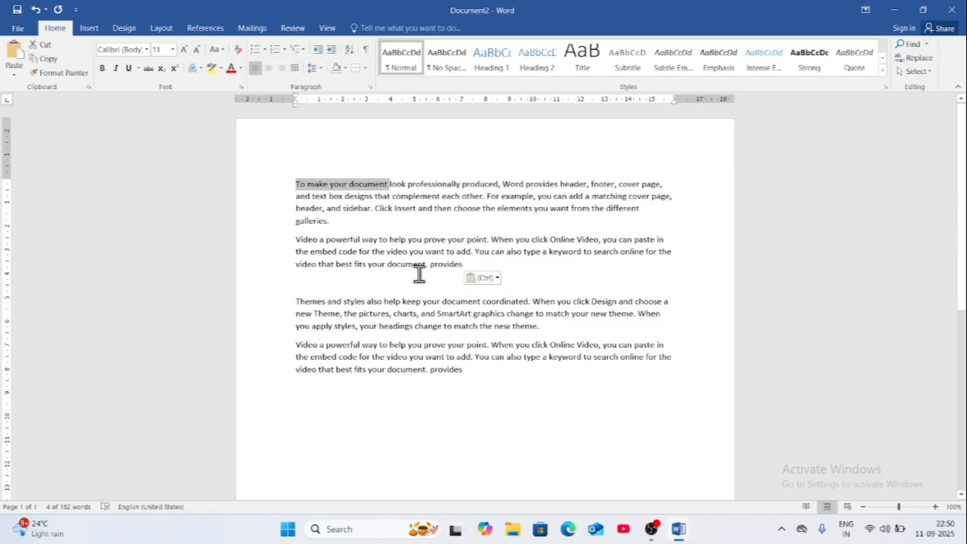
pyautogui.hotkey('ctrl', 'c')
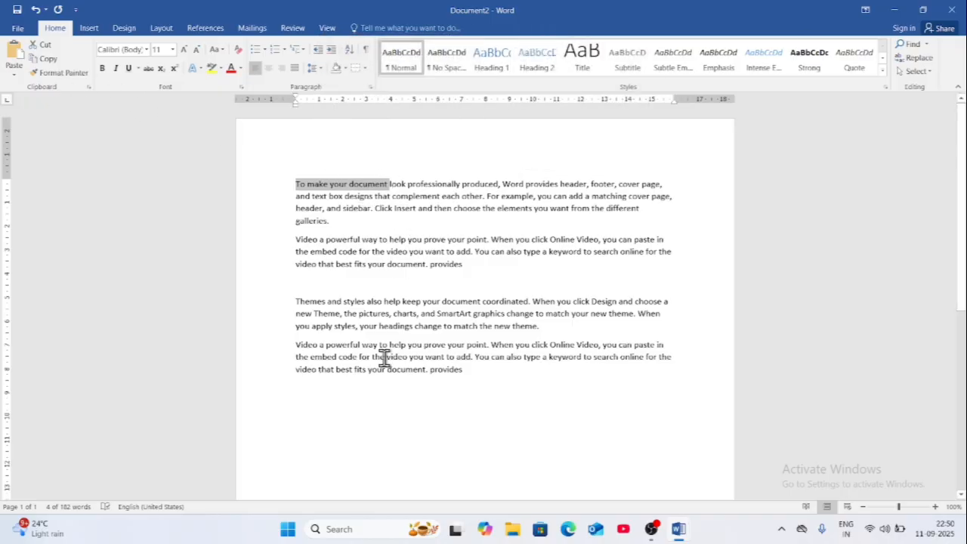
pyautogui.click(346, 404)
pyautogui.hotkey('ctrl', 'v')
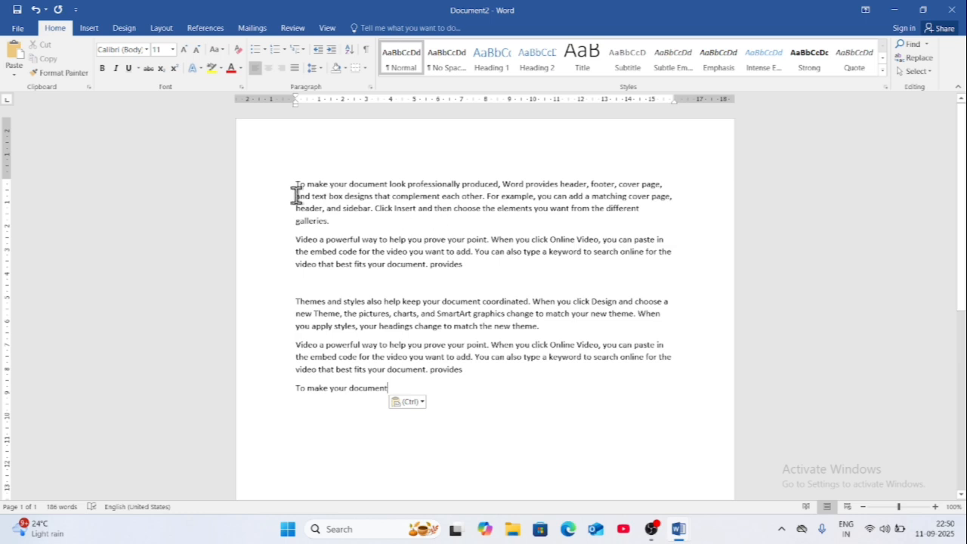
# Step: Format the words "To make" at the start of the first paragraph with font size 18 and red font color
pyautogui.moveTo(298, 186); pyautogui.dragTo(328, 185)
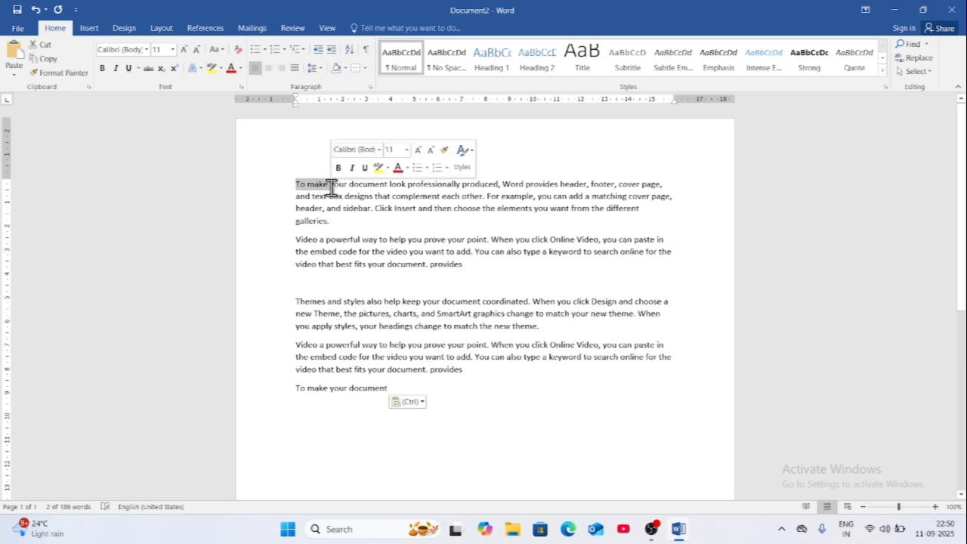
pyautogui.click(173, 49)
pyautogui.click(160, 160)
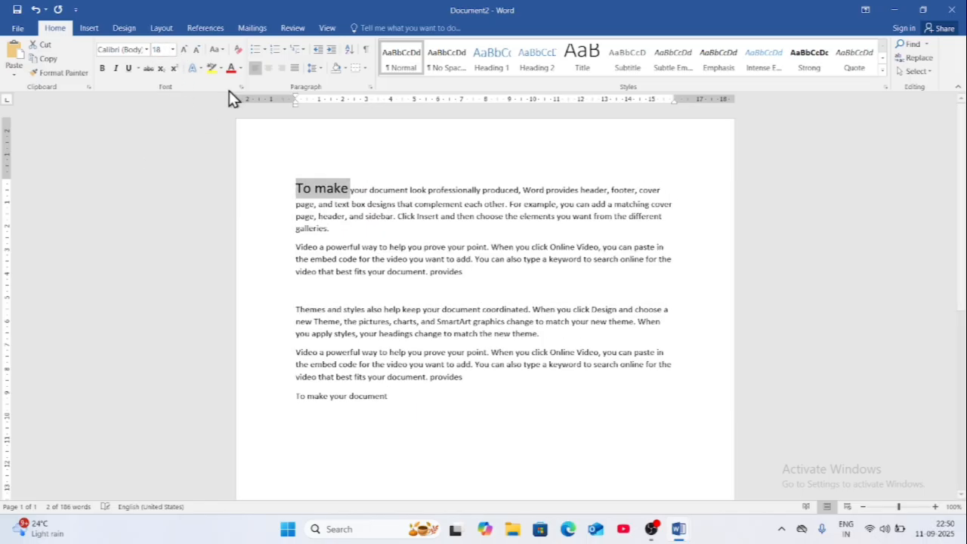
pyautogui.click(232, 70)
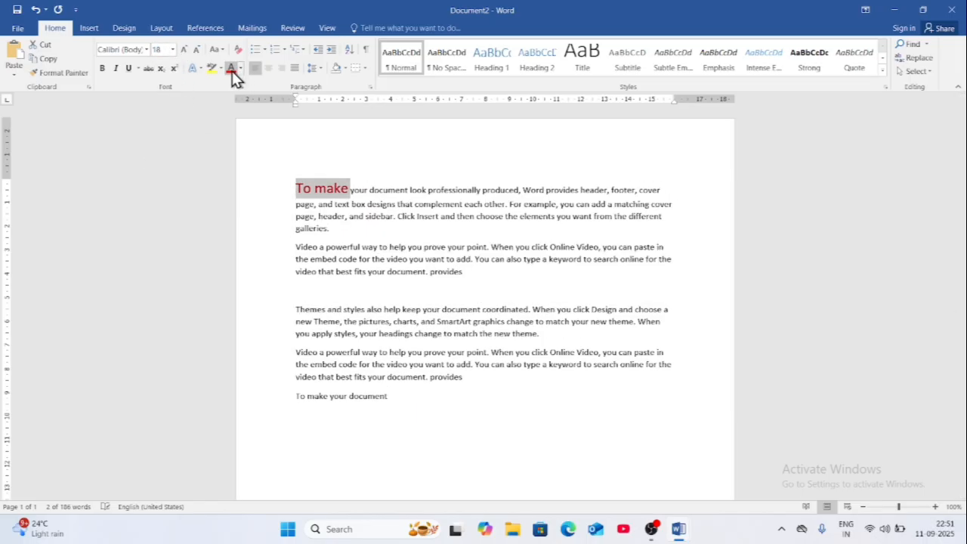
pyautogui.click(318, 200)
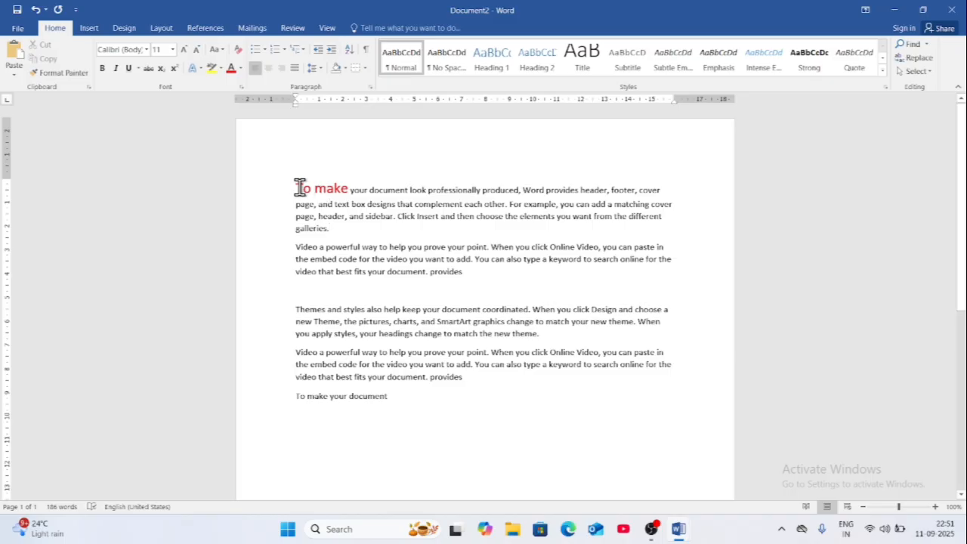
# Step: Copy the formatting of "To make" with Format Painter onto the second paragraph's text from "Video a powerful way" through "the video"
pyautogui.moveTo(300, 187); pyautogui.dragTo(341, 186)
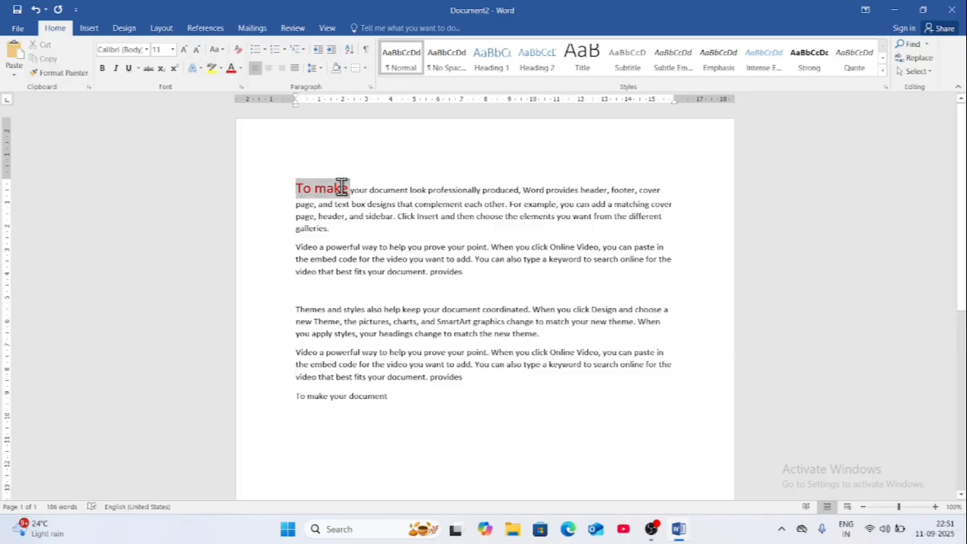
pyautogui.click(53, 74)
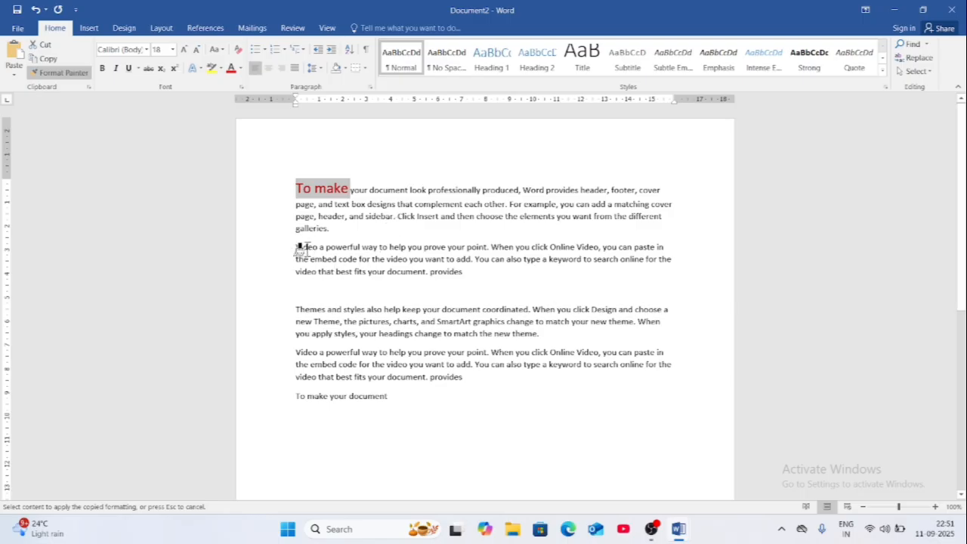
pyautogui.moveTo(295, 246); pyautogui.dragTo(401, 260)
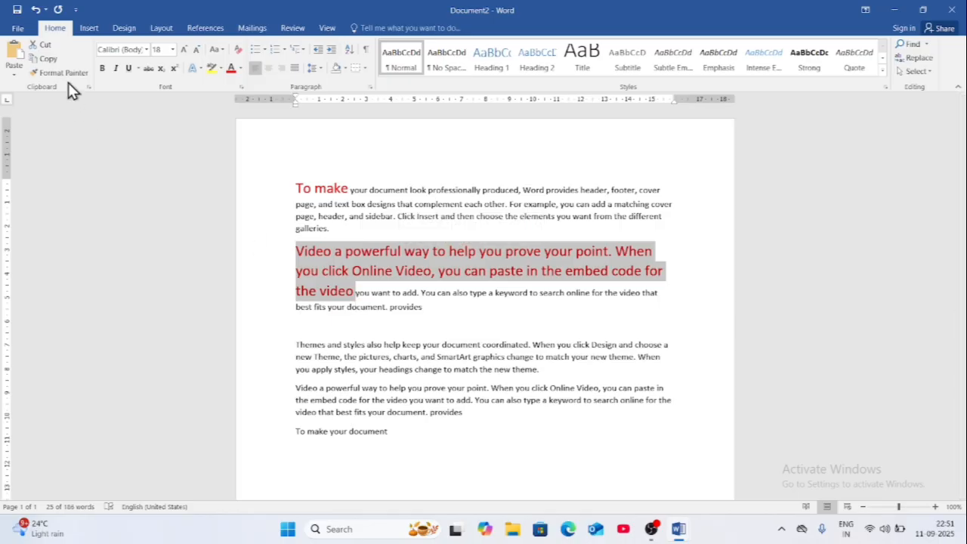
pyautogui.click(451, 336)
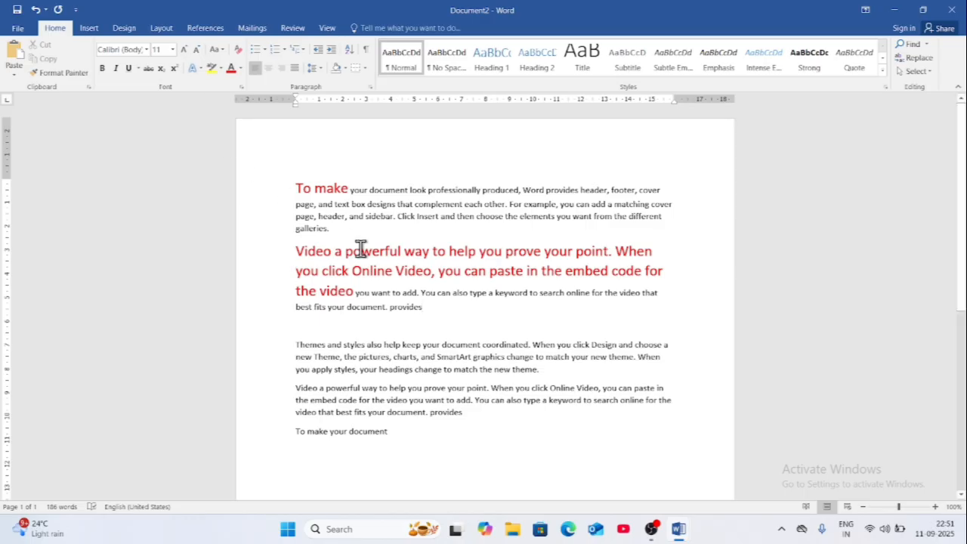
# Step: Change the font of the whole first paragraph to Arial Narrow
pyautogui.tripleClick(354, 202)
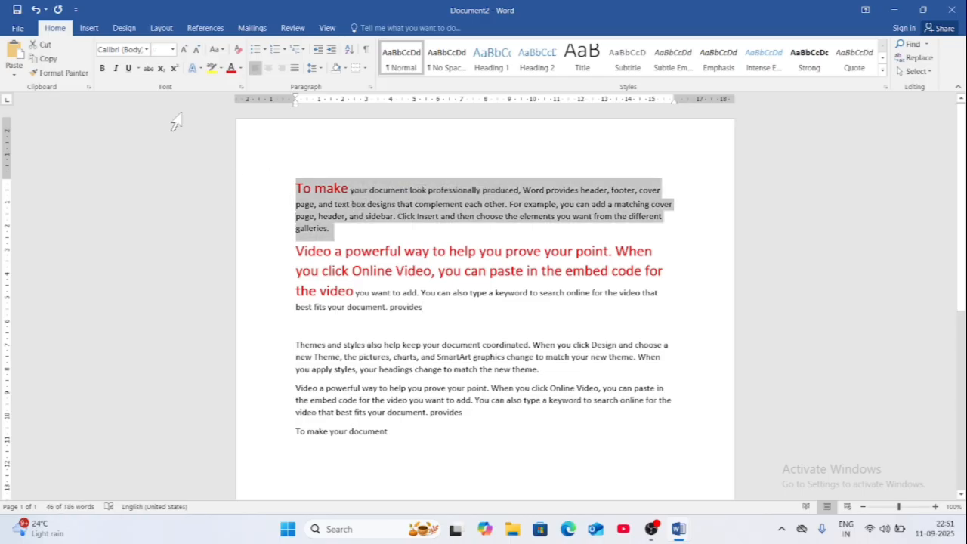
pyautogui.click(147, 49)
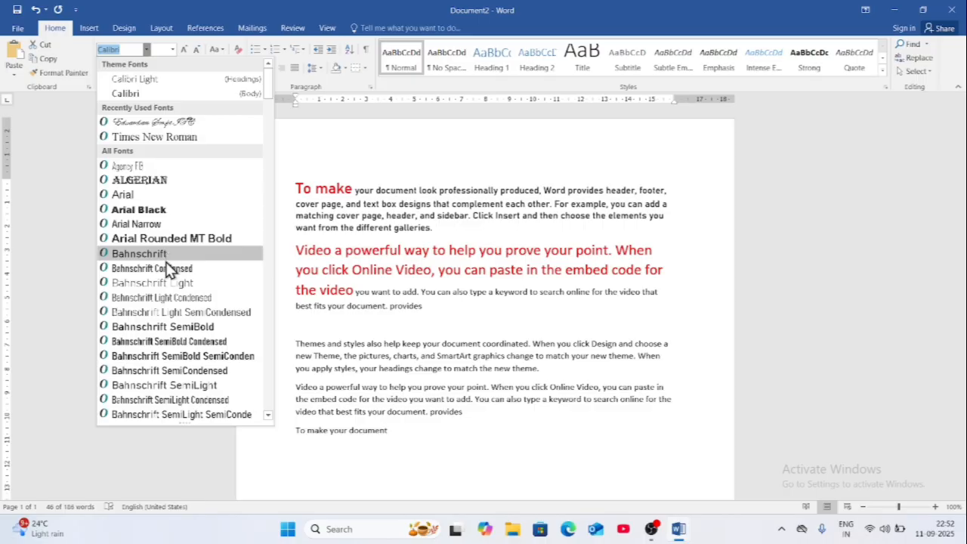
pyautogui.scroll(-1, 177, 336)
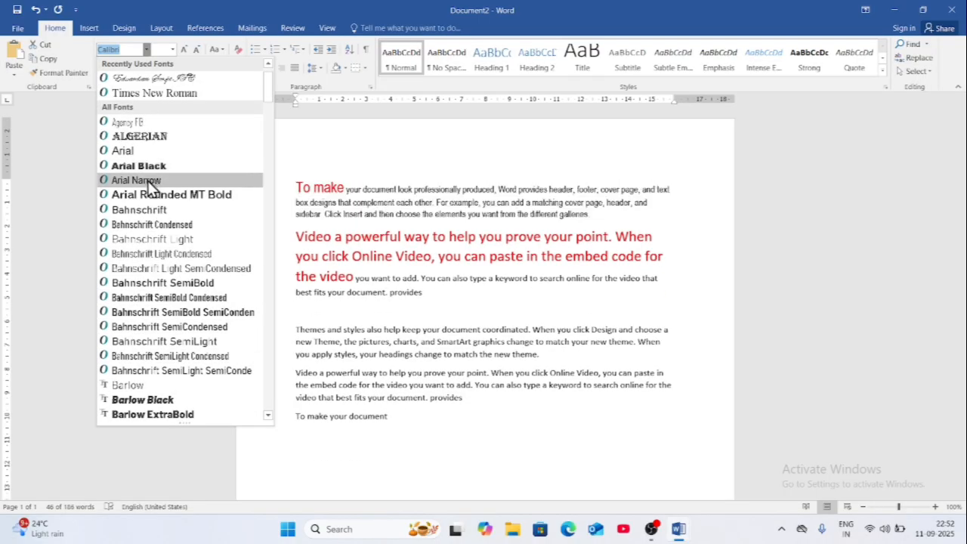
pyautogui.click(149, 181)
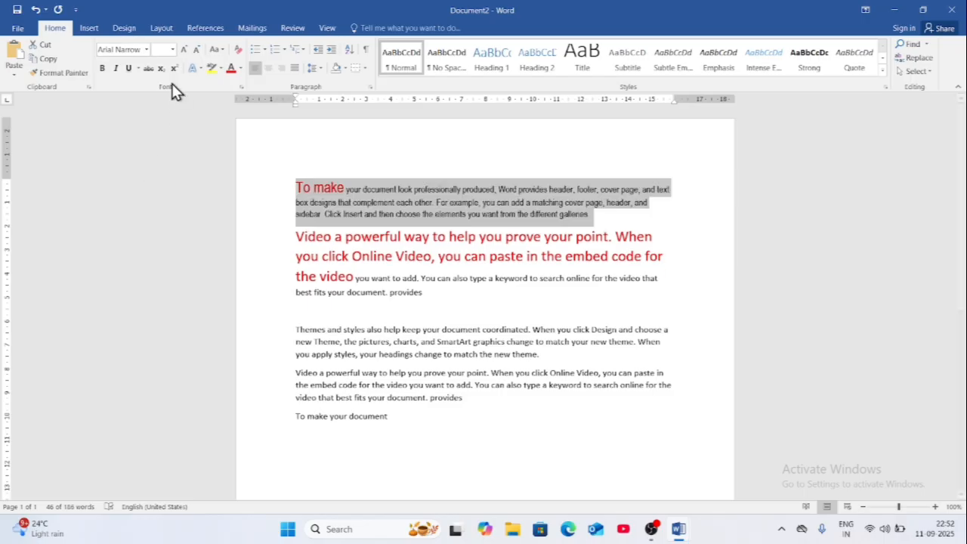
# Step: Try font size 8 on the first paragraph and set it to 72 instead
pyautogui.click(172, 50)
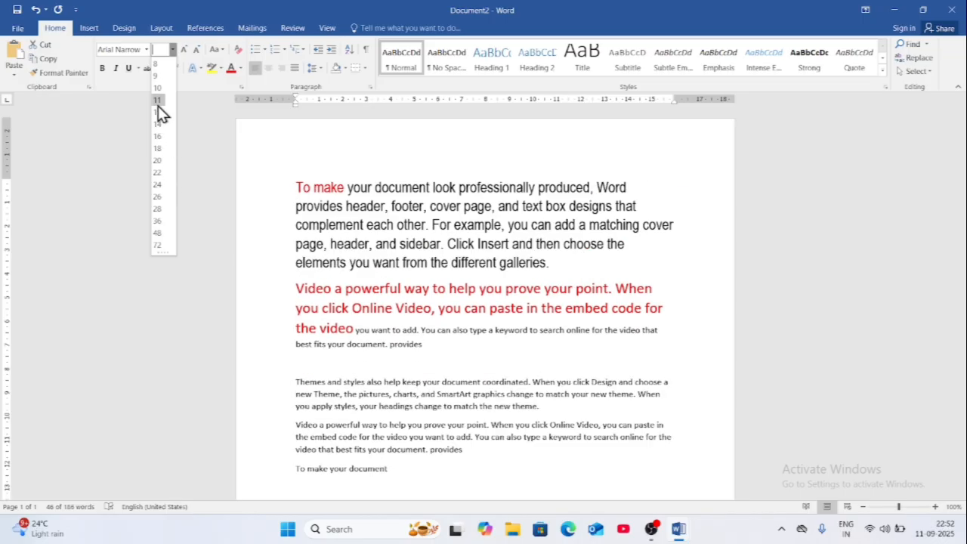
pyautogui.click(158, 65)
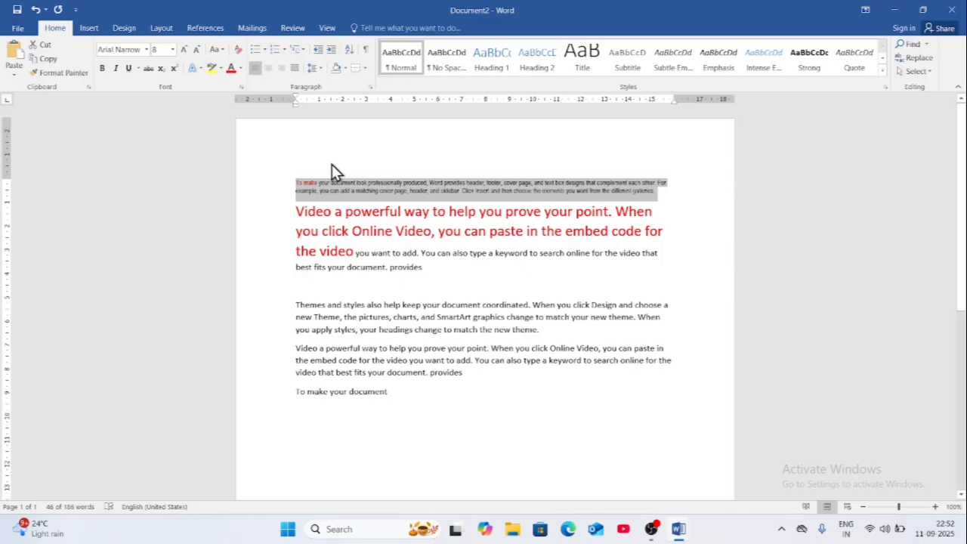
pyautogui.click(172, 49)
pyautogui.click(164, 244)
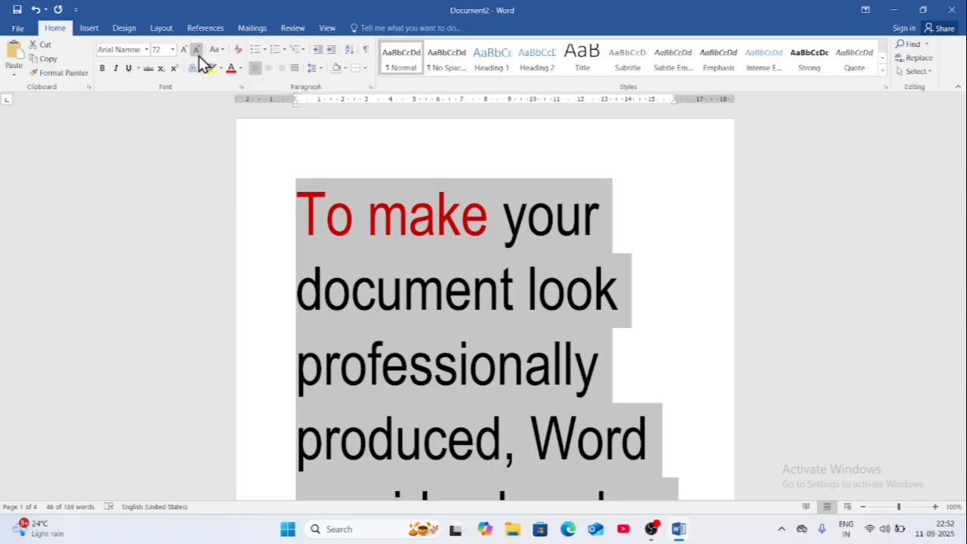
# Step: Enlarge the first paragraph's font size in increments up to 100 and shrink it back to 80
pyautogui.click(172, 49)
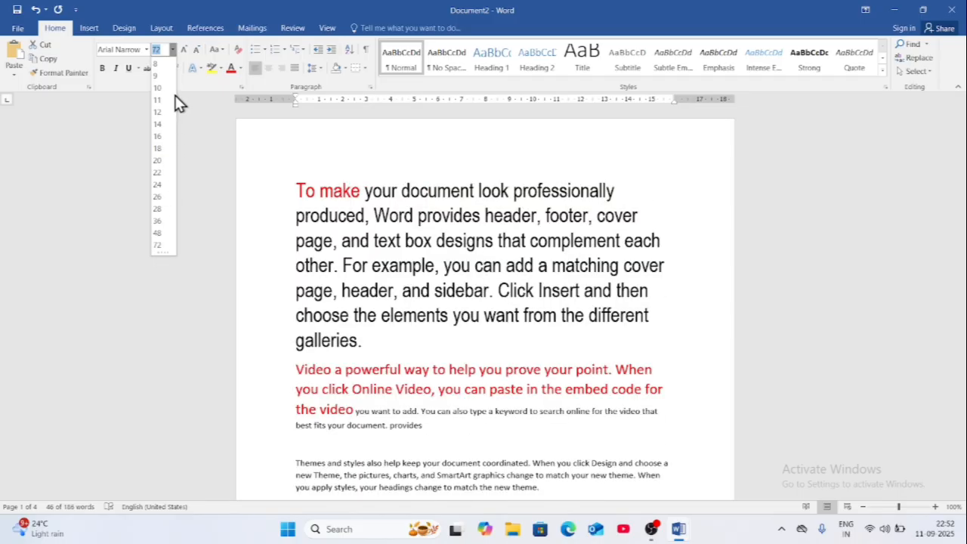
pyautogui.click(183, 51)
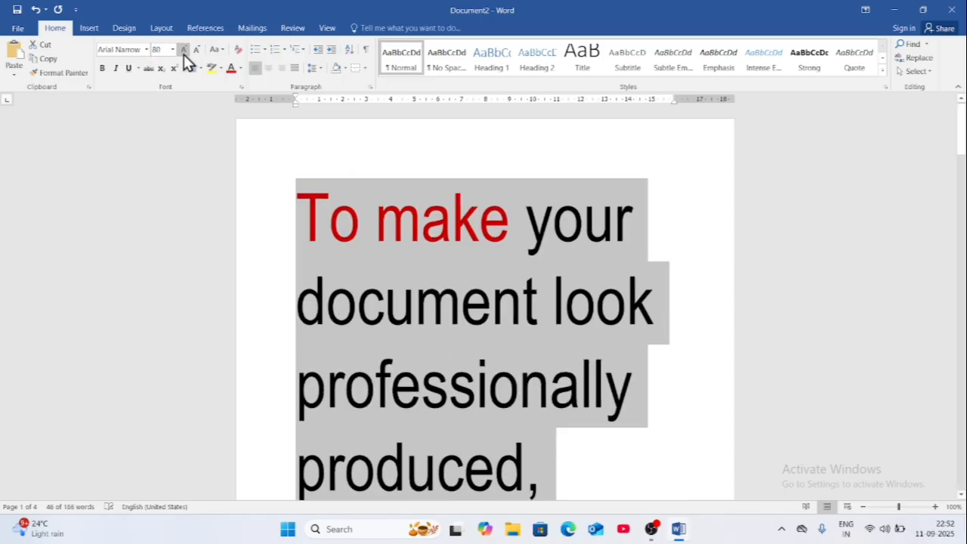
pyautogui.click(182, 51)
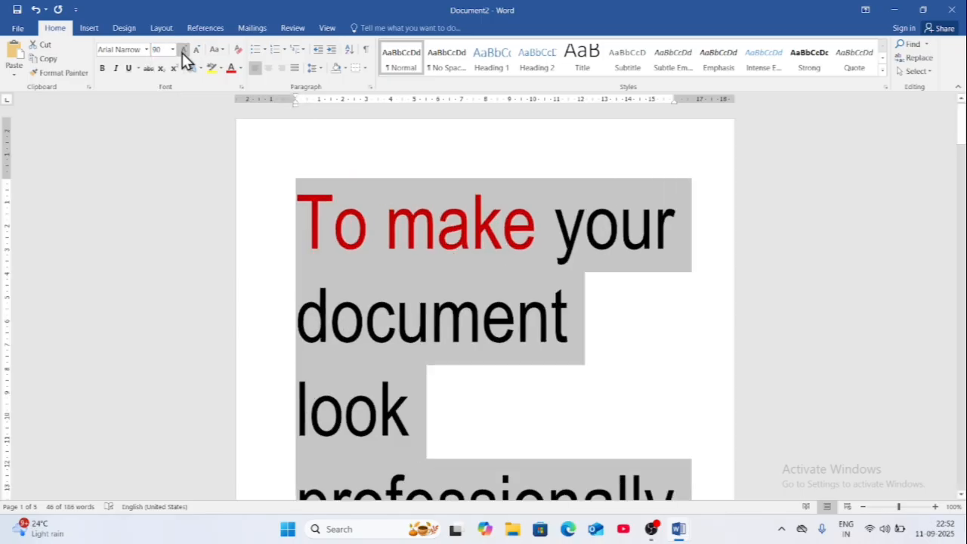
pyautogui.click(182, 52)
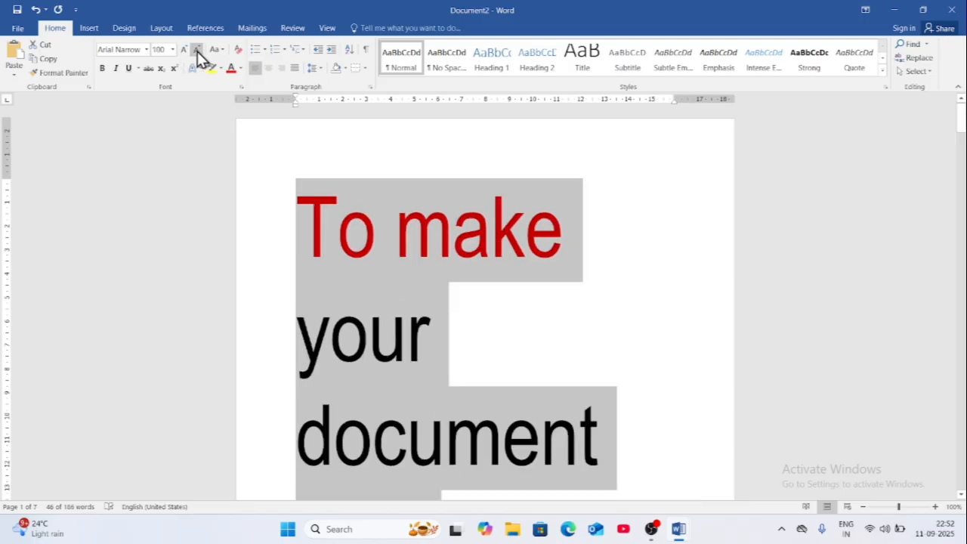
pyautogui.click(196, 52)
pyautogui.click(195, 52)
# Step: Set the first paragraph's font size to 8 and shrink it in increments down to 1
pyautogui.click(172, 50)
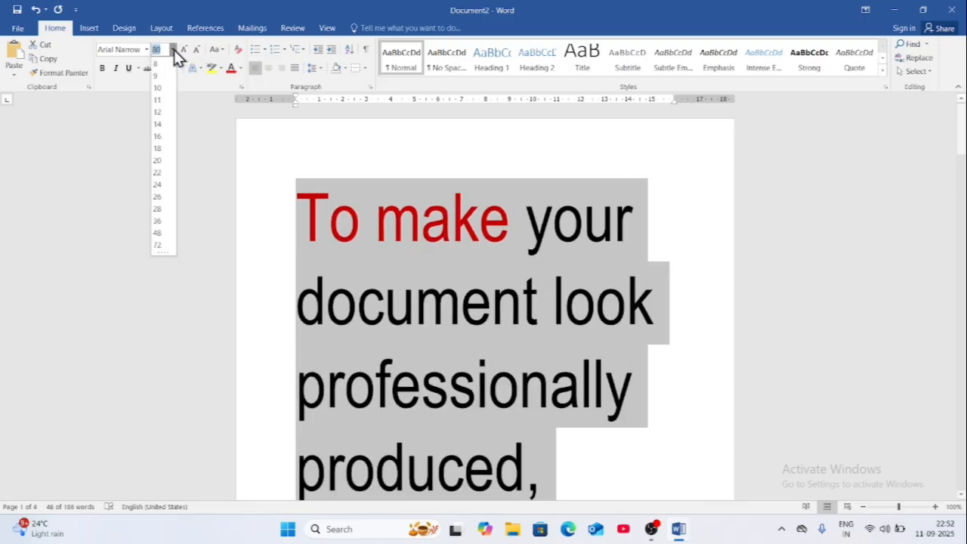
pyautogui.click(166, 64)
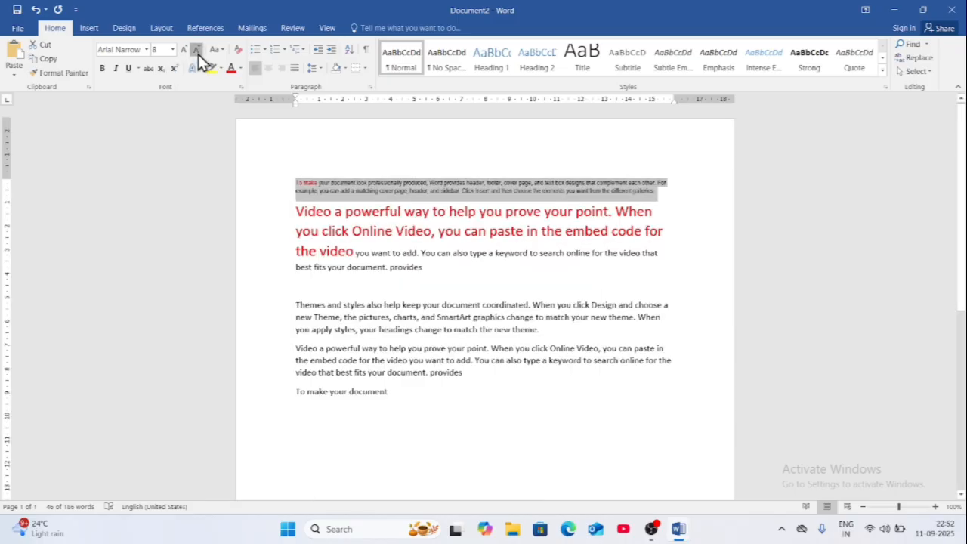
pyautogui.click(196, 51)
pyautogui.click(197, 51)
pyautogui.click(196, 51)
pyautogui.click(196, 50)
pyautogui.click(196, 51)
pyautogui.click(197, 50)
pyautogui.click(197, 50)
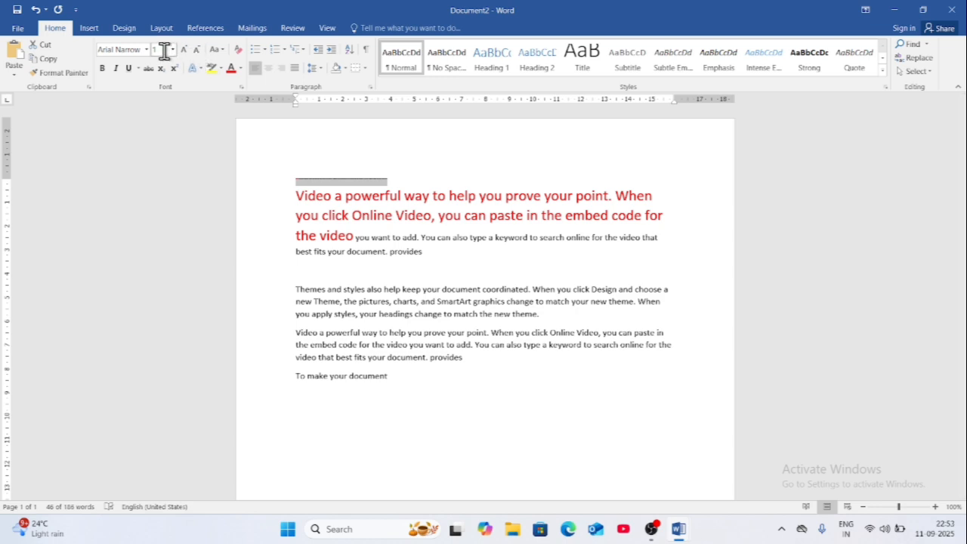
# Step: Set the first paragraph's font size to 1638 and look at the enlarged text
pyautogui.click(165, 49)
pyautogui.write('1638')
pyautogui.press('Return')
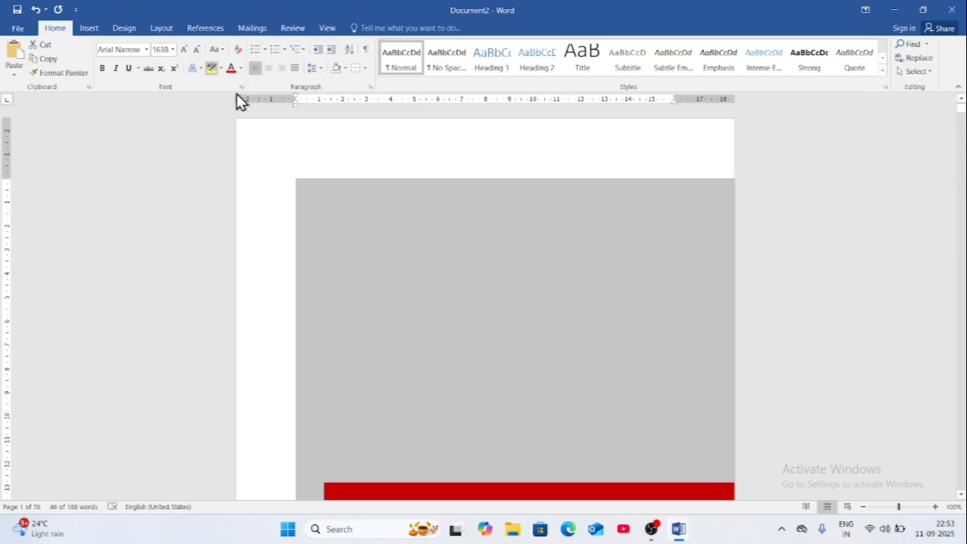
pyautogui.scroll(-2, 407, 330)
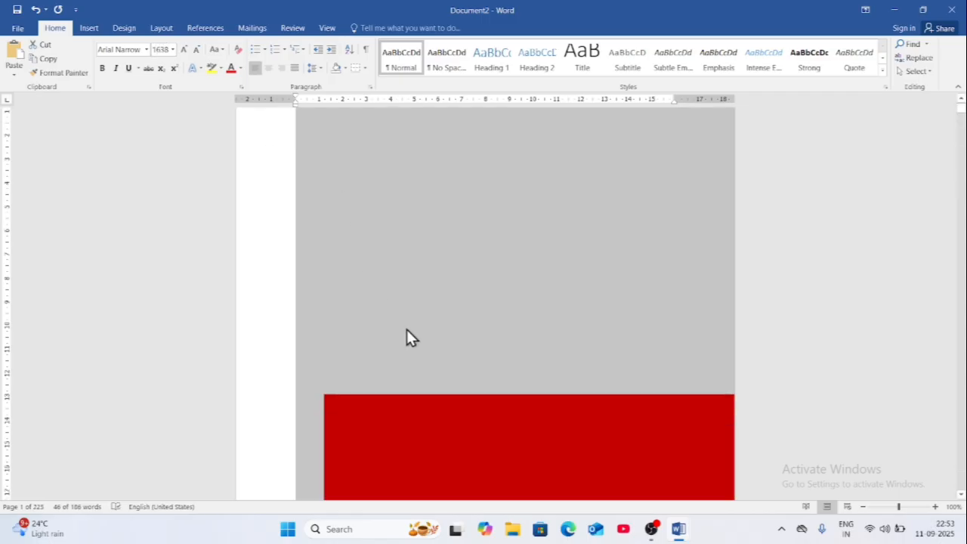
# Step: Set the first paragraph's font size to 1
pyautogui.click(173, 50)
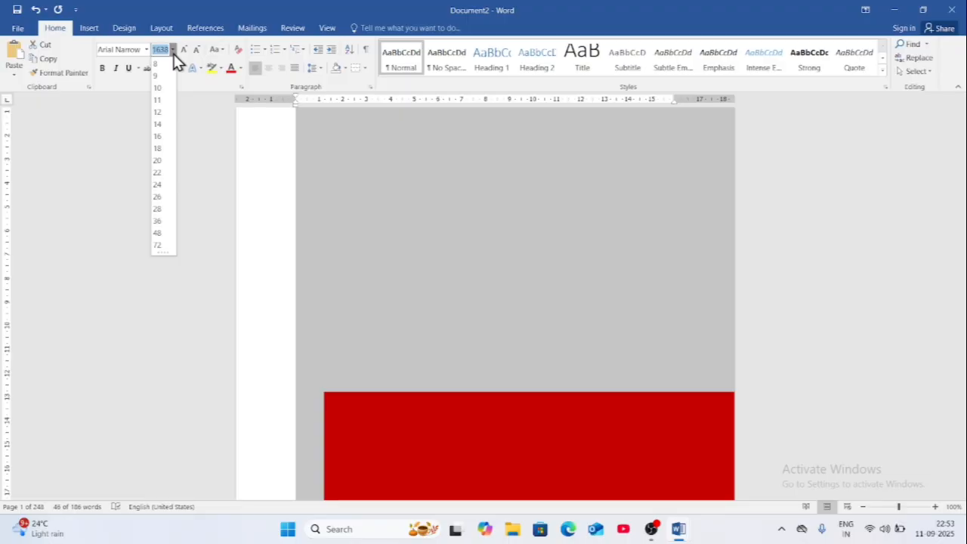
pyautogui.write('1')
pyautogui.press('Return')
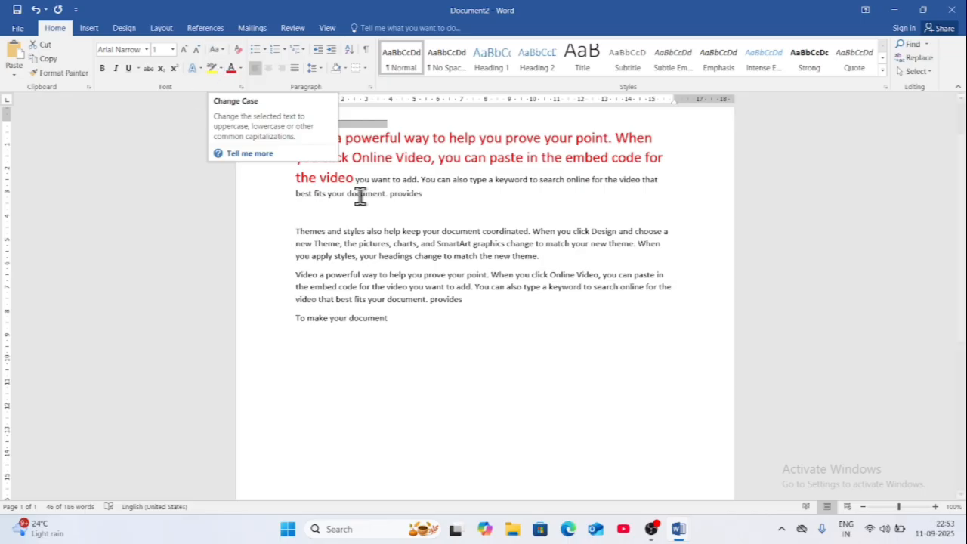
pyautogui.scroll(1, 471, 219)
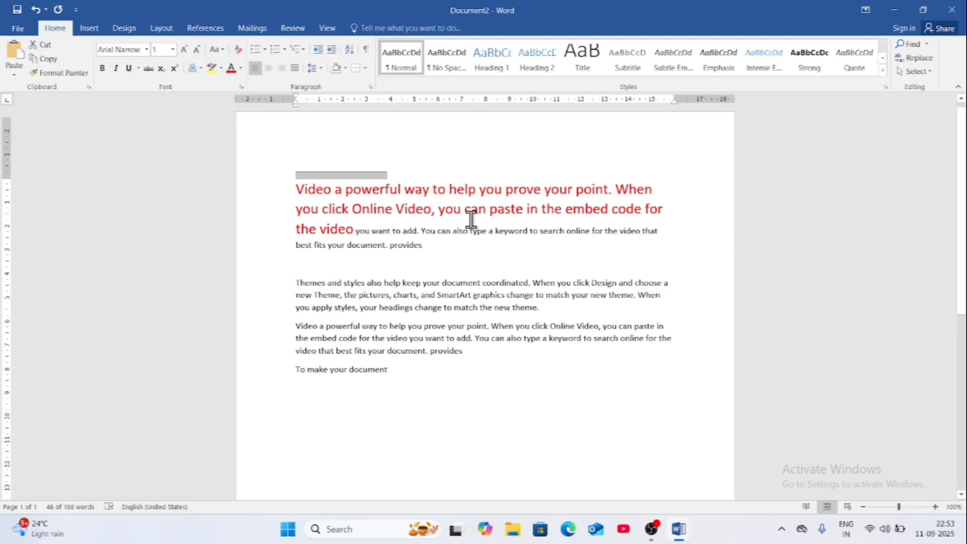
# Step: Apply Sentence case to the second paragraph's first sentence, "Video a powerful way to help you prove your point."
pyautogui.click(297, 196)
pyautogui.moveTo(298, 197); pyautogui.dragTo(612, 198)
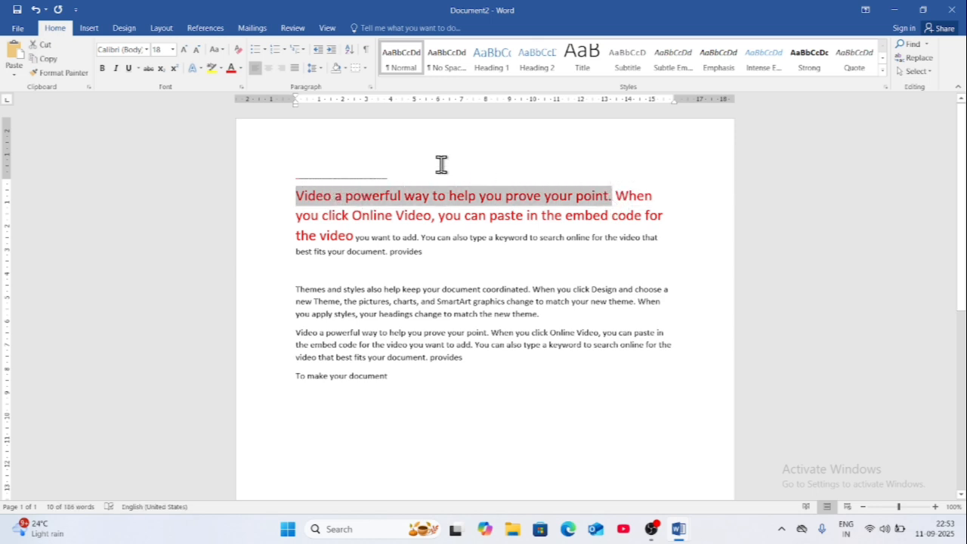
pyautogui.click(222, 50)
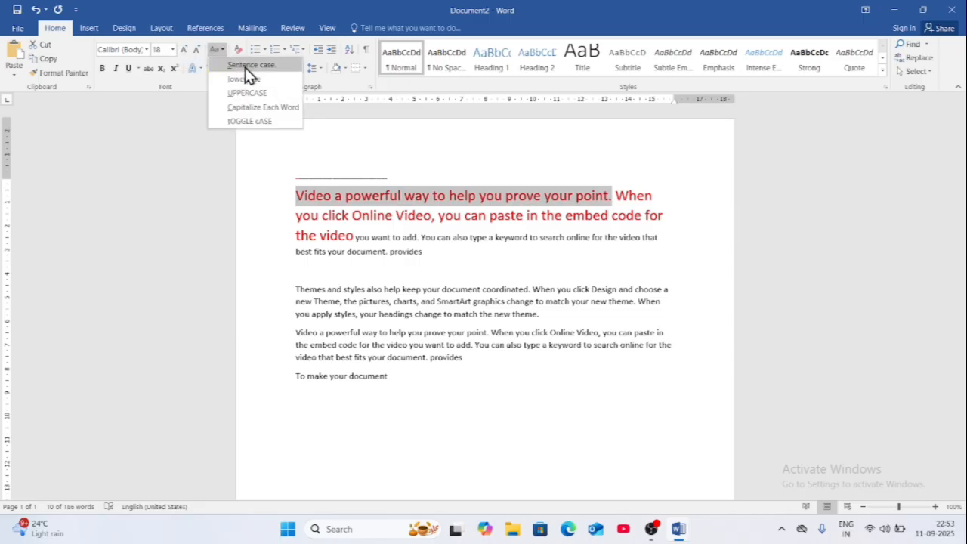
pyautogui.click(245, 66)
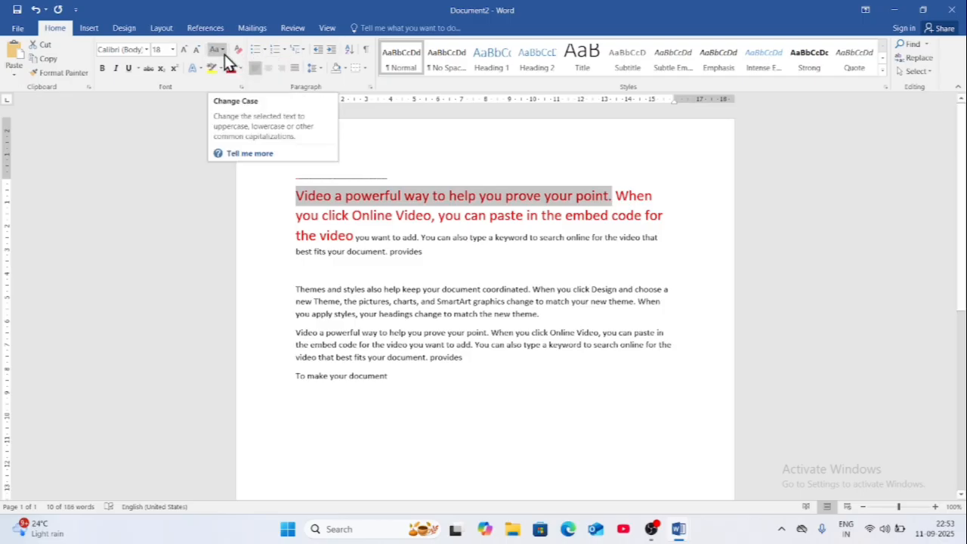
# Step: Change the case of the second paragraph's first sentence to lowercase, followed by UPPERCASE
pyautogui.click(223, 52)
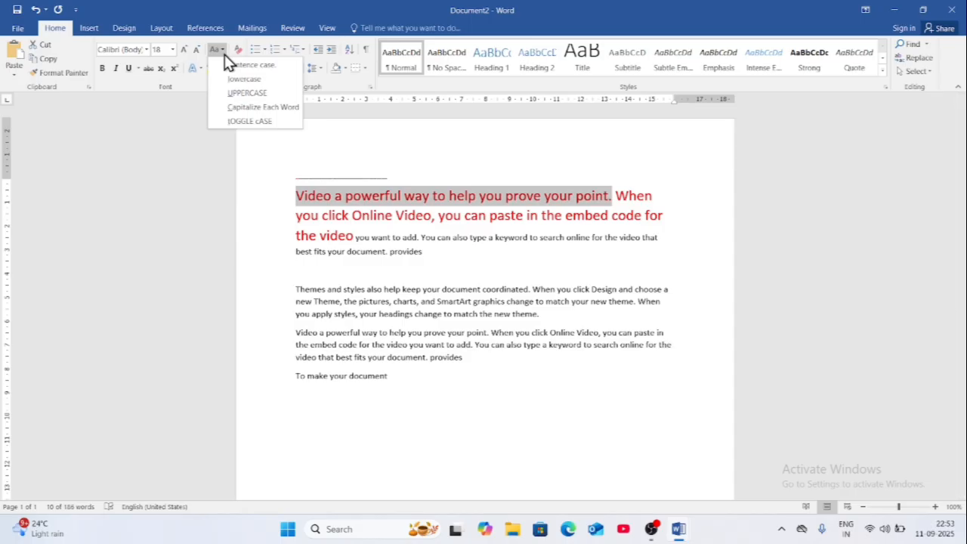
pyautogui.click(255, 80)
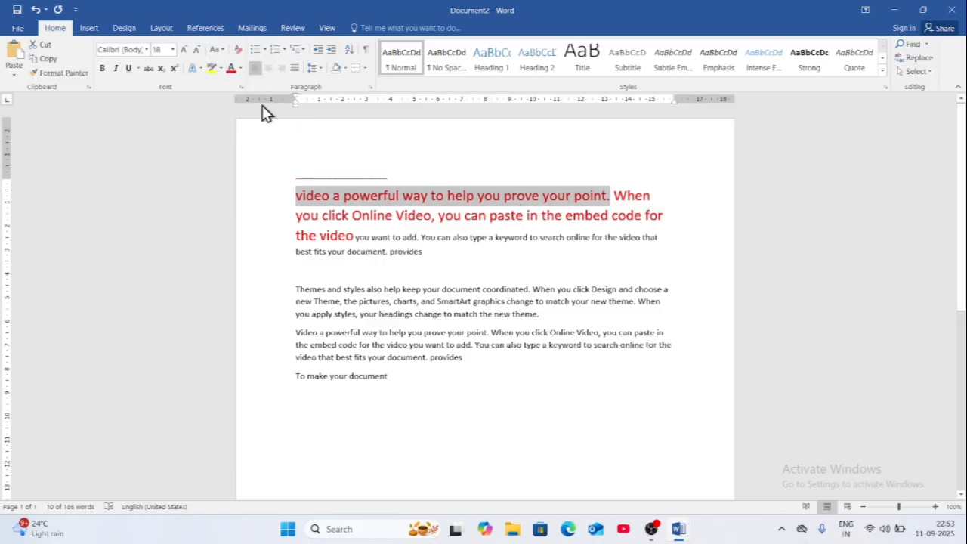
pyautogui.click(216, 50)
pyautogui.click(240, 93)
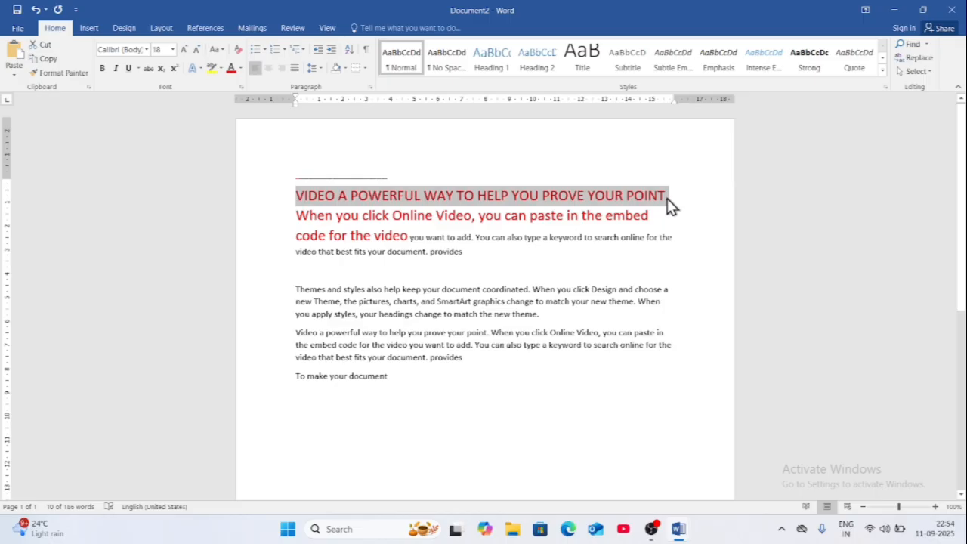
# Step: Capitalize each word of the second paragraph's first sentence and apply Toggle Case to it twice
pyautogui.click(216, 50)
pyautogui.click(246, 109)
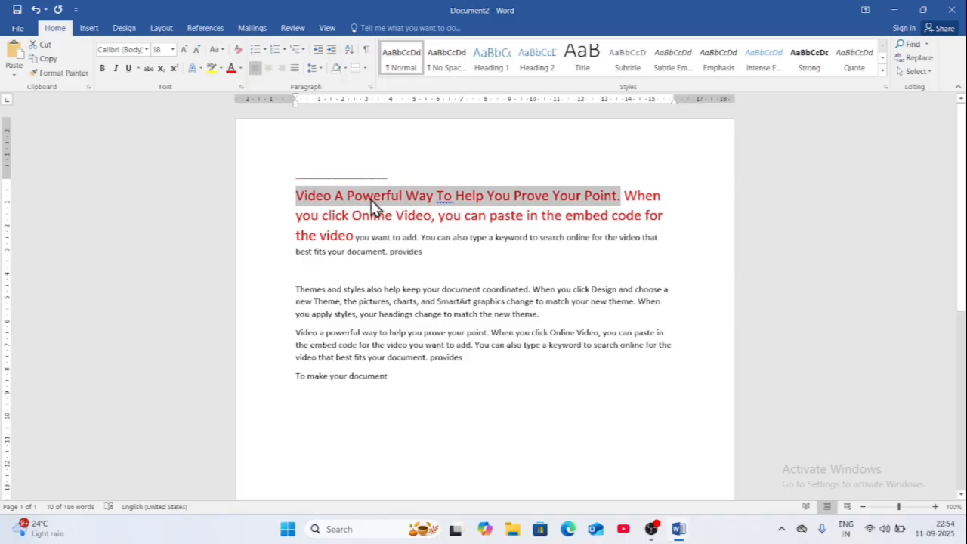
pyautogui.click(222, 50)
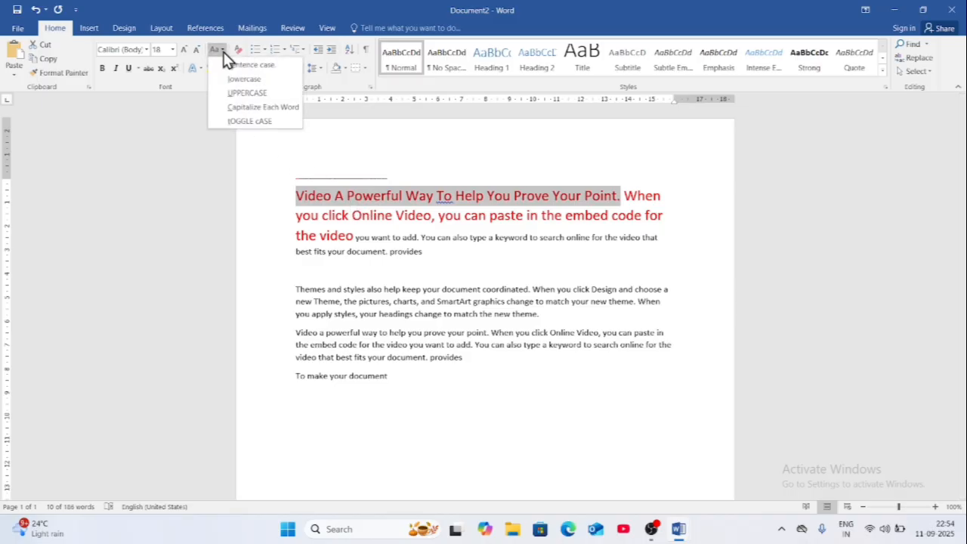
pyautogui.click(253, 121)
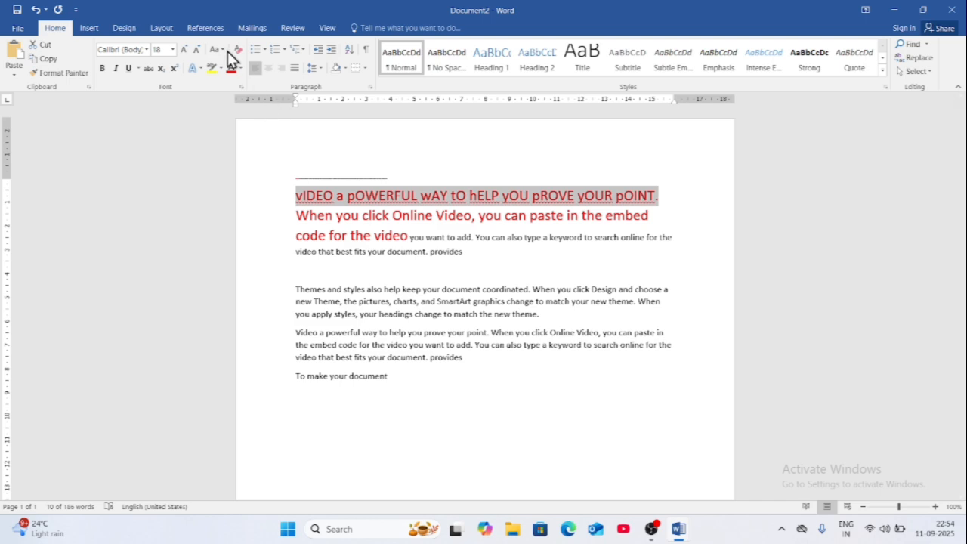
pyautogui.click(221, 50)
pyautogui.click(246, 120)
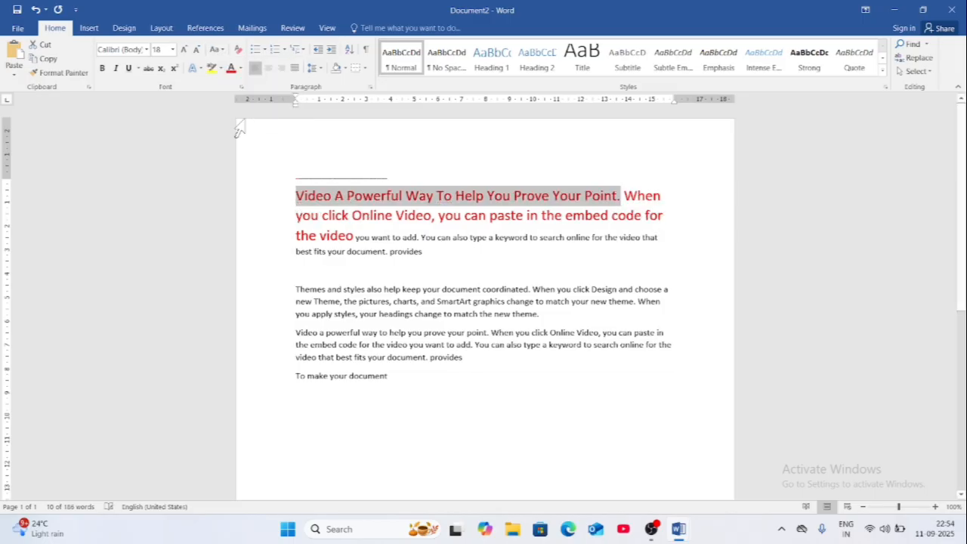
pyautogui.click(222, 48)
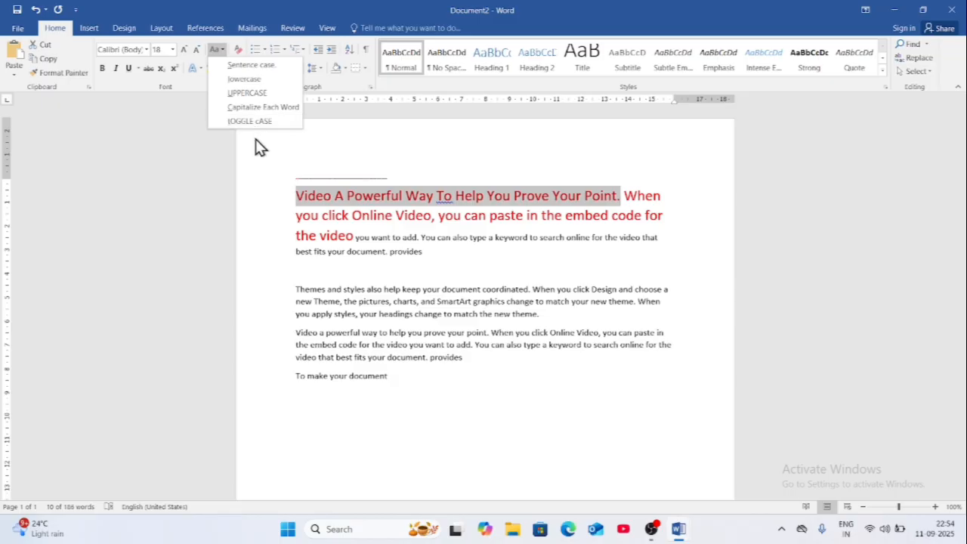
pyautogui.press('Escape')
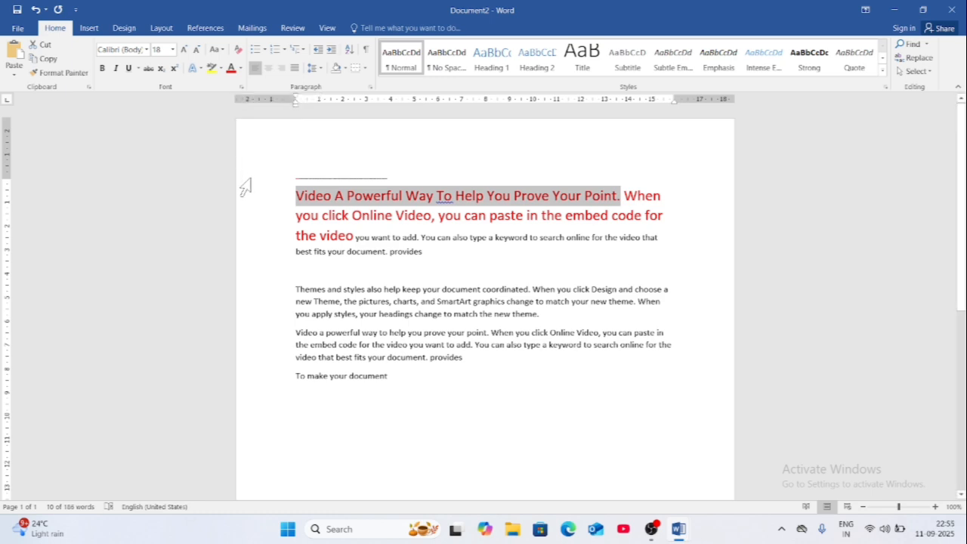
# Step: Cycle the case of the second paragraph's first sentence until only its first letter is capitalized
pyautogui.hotkey('ctrl', 'shift', ',')
pyautogui.hotkey('shift', 'F3')
pyautogui.hotkey('shift', 'F3')
pyautogui.hotkey('shift', 'F3')
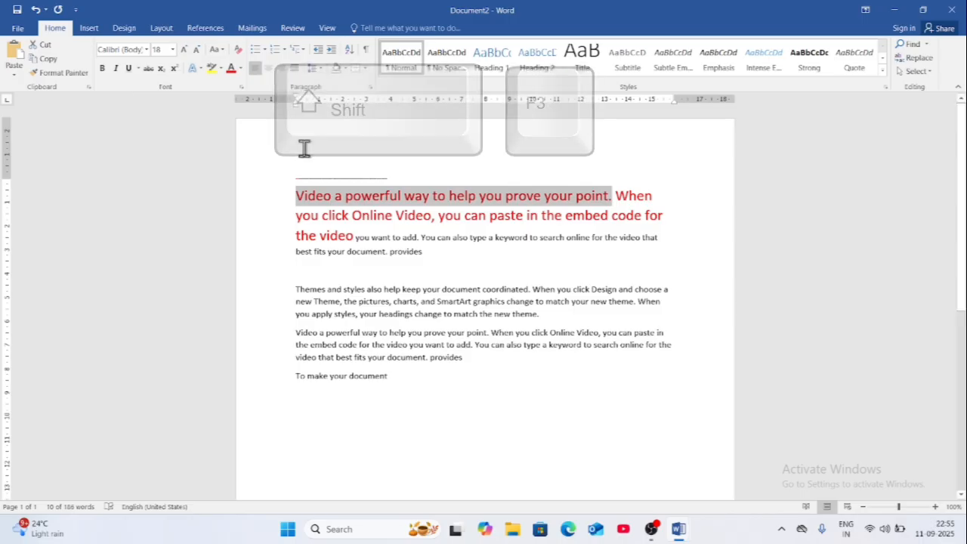
# Step: Make the second paragraph's first sentence bold, italic and underlined, and view the underline styles and colors without changing them
pyautogui.click(103, 68)
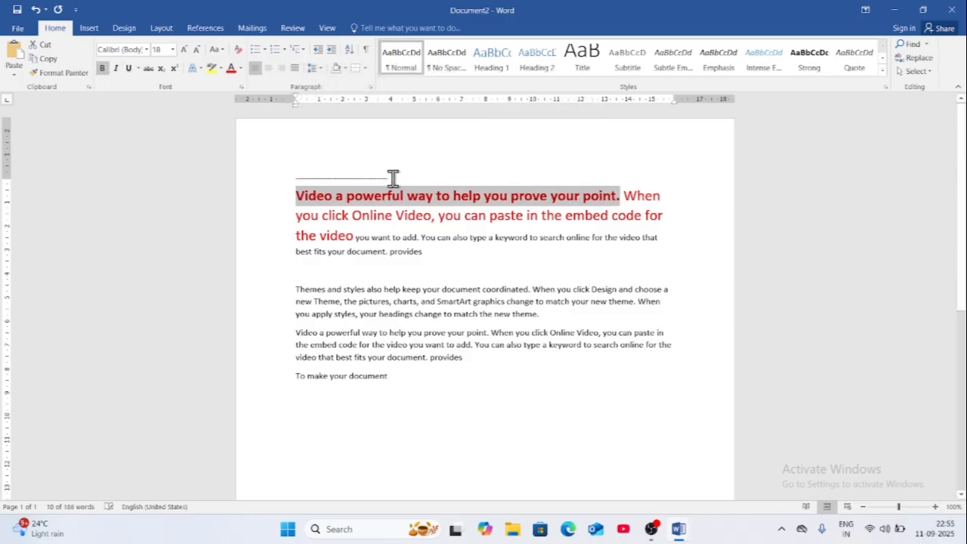
pyautogui.click(117, 69)
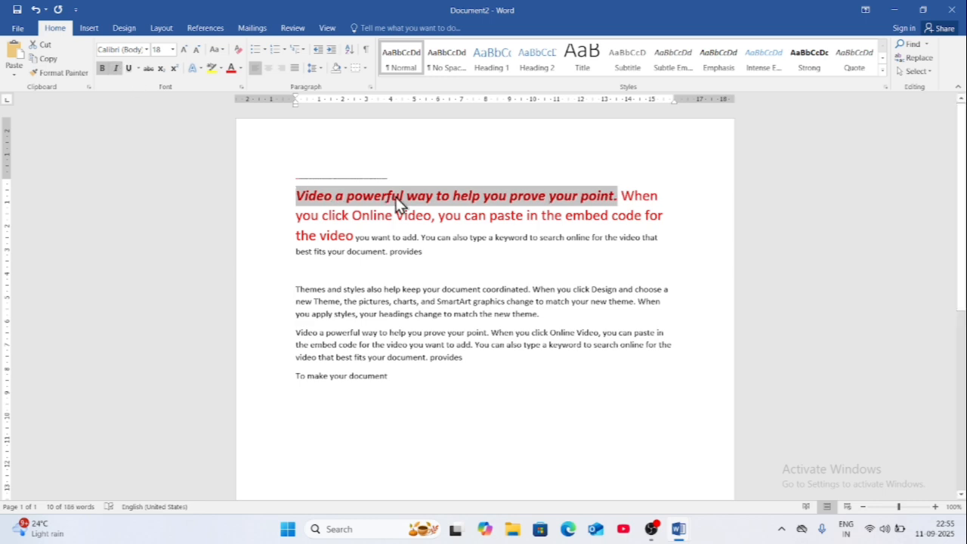
pyautogui.click(127, 69)
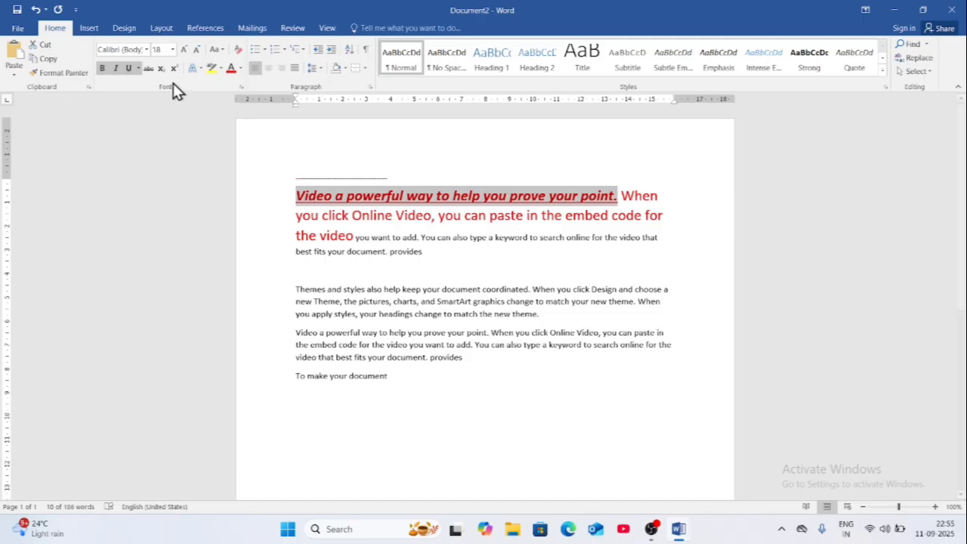
pyautogui.click(138, 68)
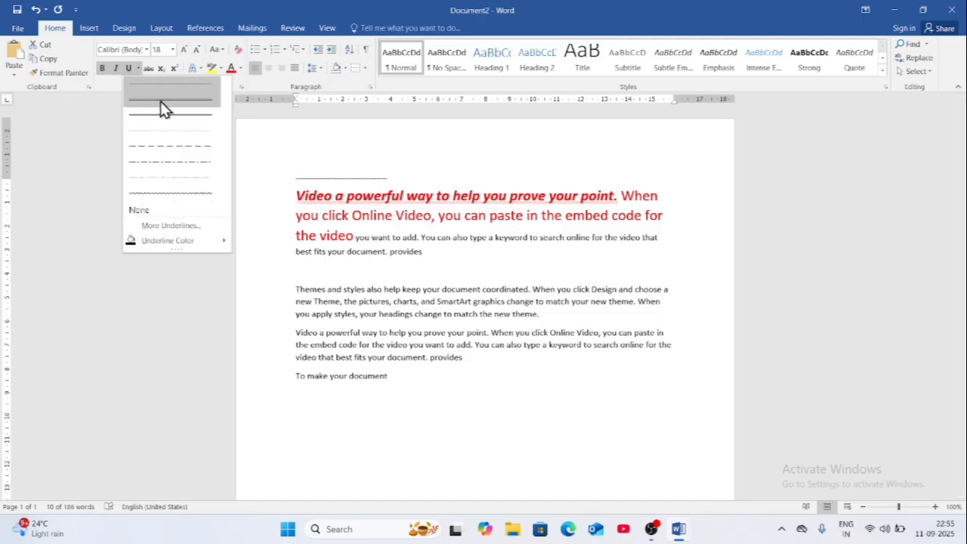
pyautogui.moveTo(186, 242)
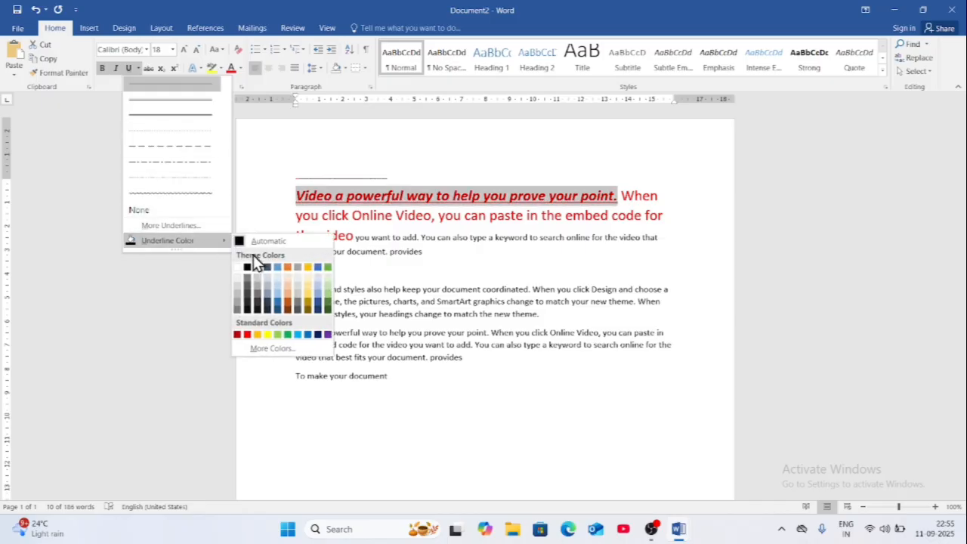
pyautogui.click(47, 195)
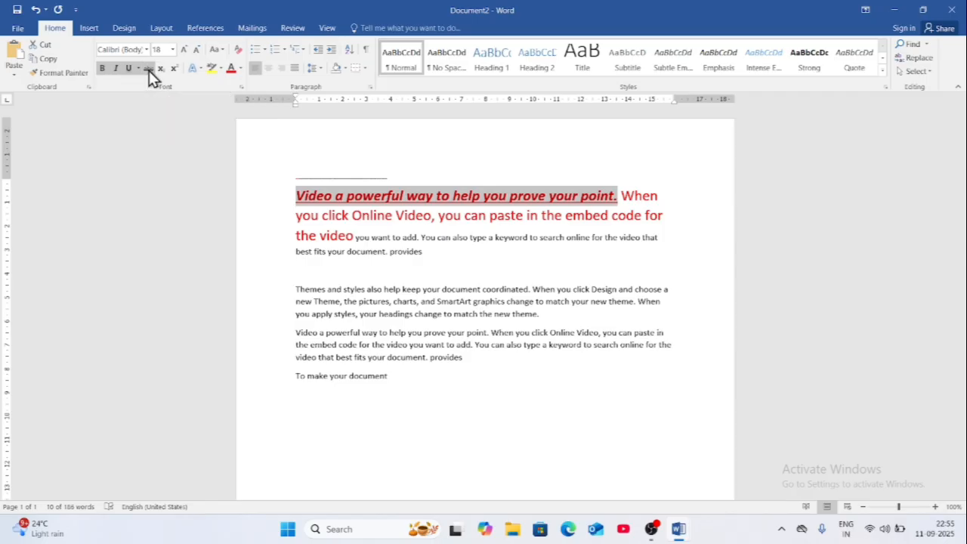
# Step: Enlarge the font of the whole second paragraph in increments until its red text is size 26
pyautogui.moveTo(371, 235); pyautogui.dragTo(284, 177)
pyautogui.moveTo(452, 258); pyautogui.dragTo(301, 202)
pyautogui.click(185, 48)
pyautogui.click(185, 48)
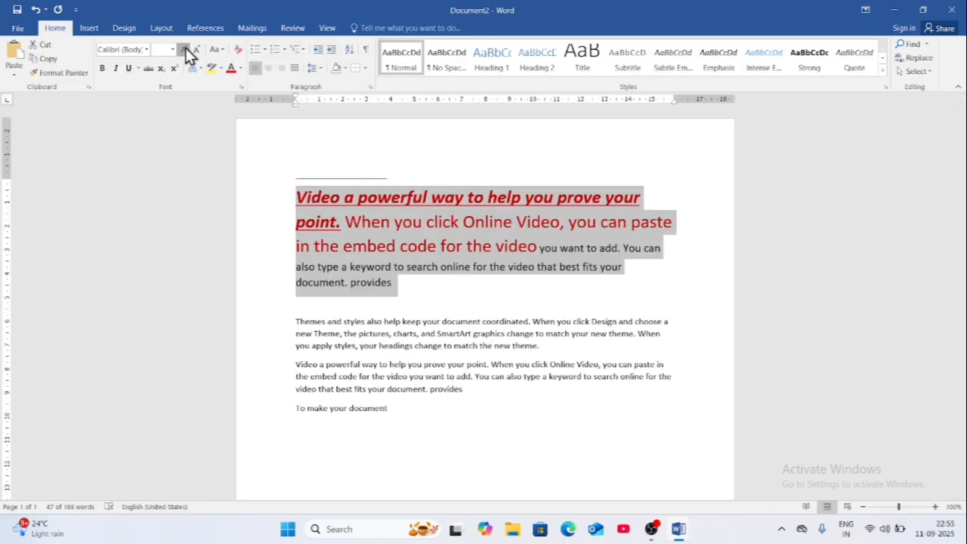
pyautogui.click(185, 48)
pyautogui.click(431, 287)
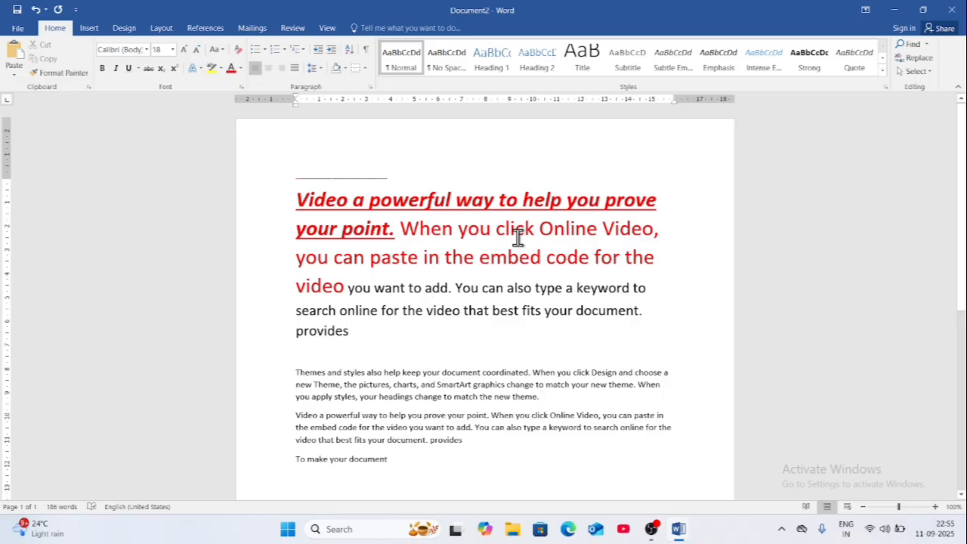
# Step: Apply strikethrough to the words "When you click Online Video" in the second paragraph
pyautogui.moveTo(401, 231); pyautogui.dragTo(629, 231)
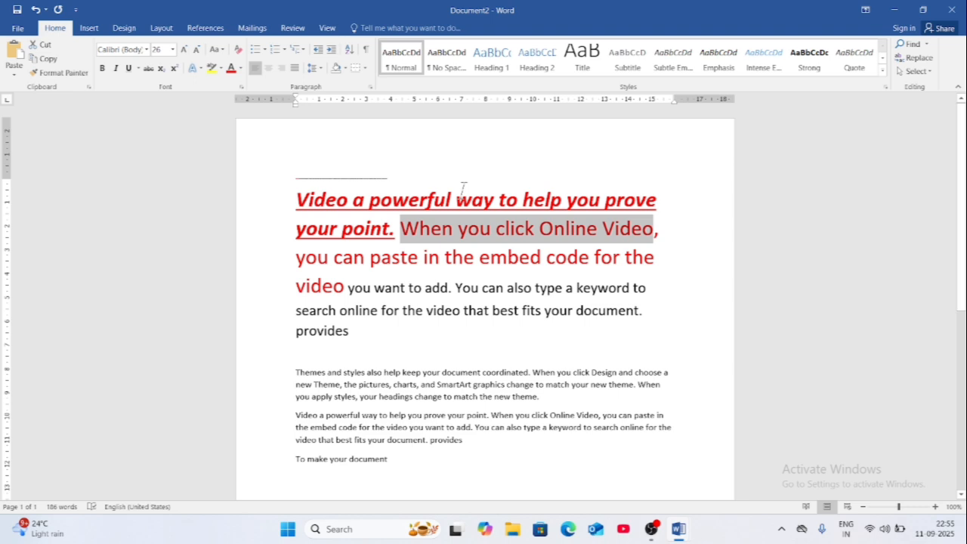
pyautogui.click(149, 69)
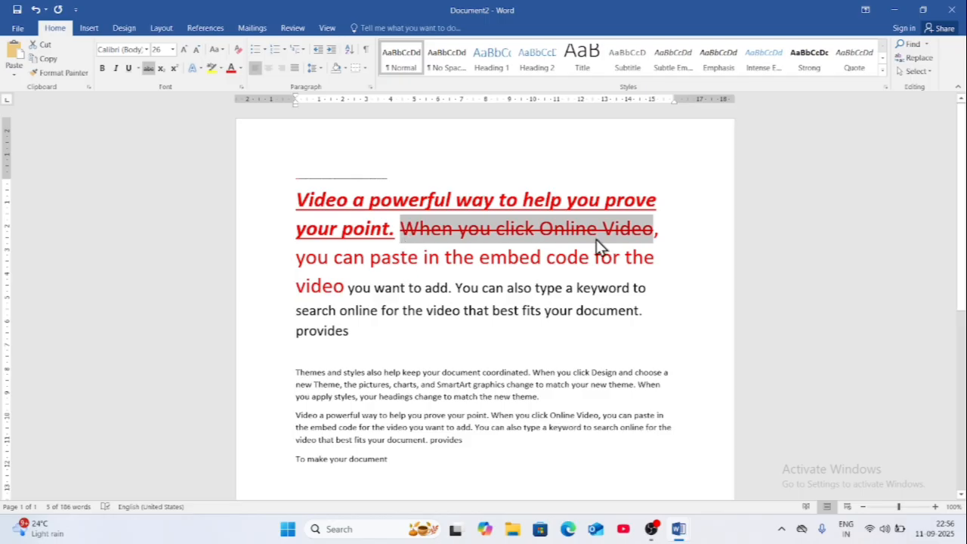
# Step: Add a line reading "A2+b2" below the second paragraph and make both 2s superscript
pyautogui.click(643, 298)
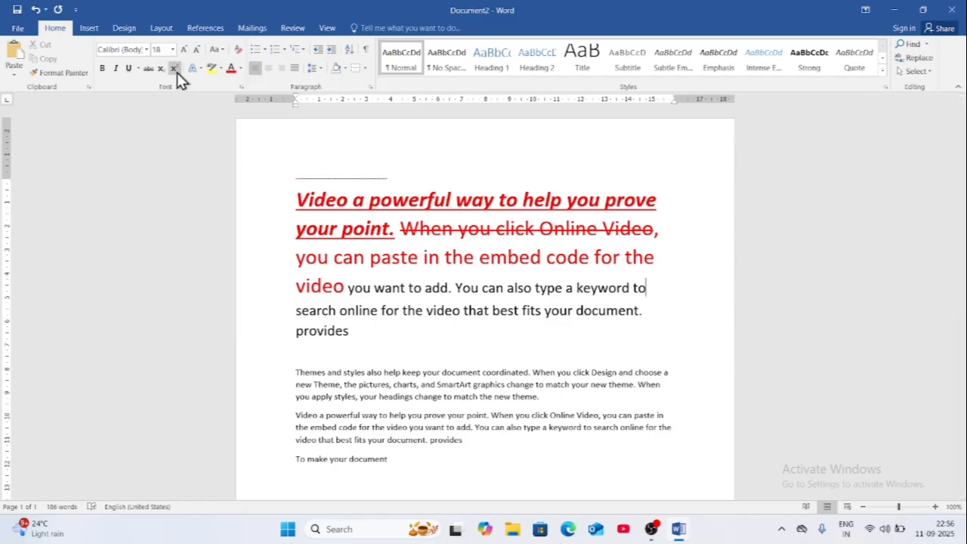
pyautogui.click(377, 336)
pyautogui.press('Return')
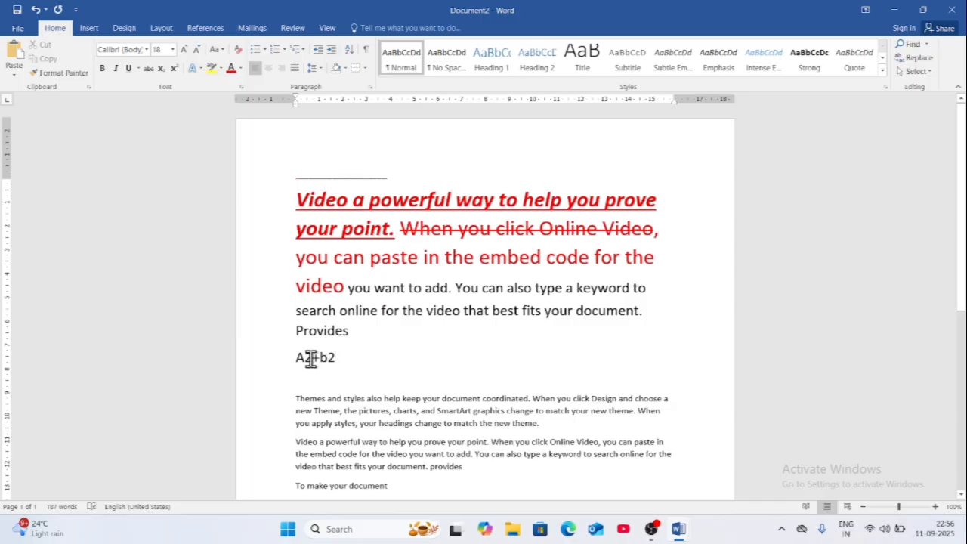
pyautogui.moveTo(310, 358); pyautogui.dragTo(303, 358)
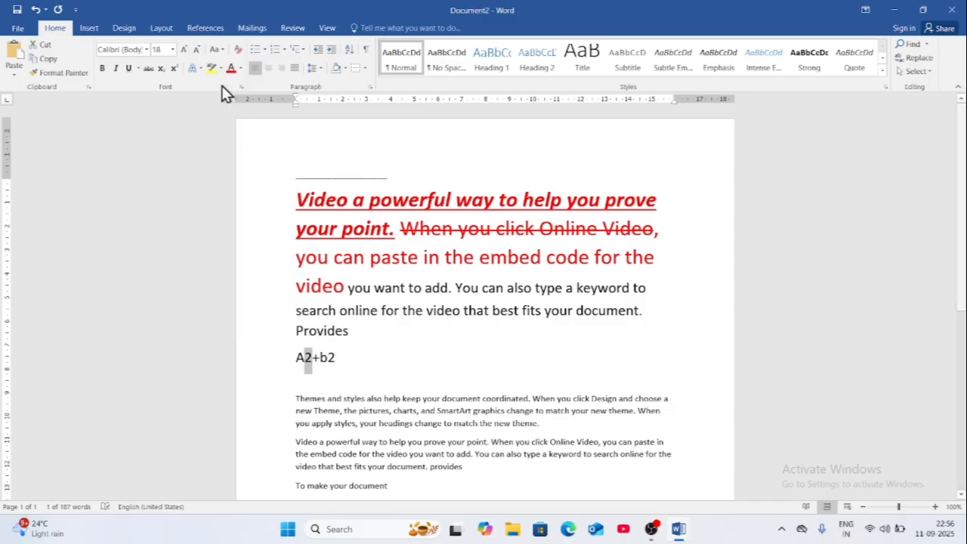
pyautogui.click(175, 68)
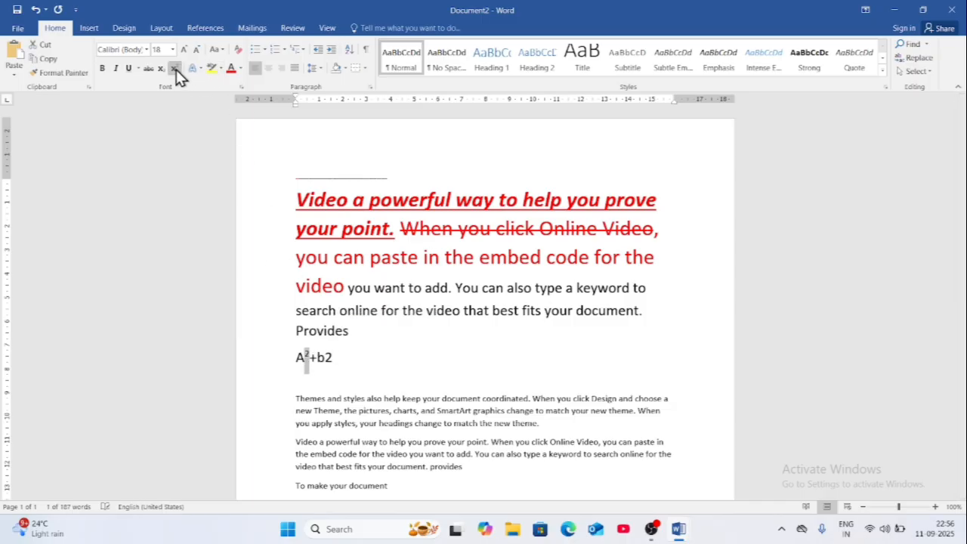
pyautogui.click(310, 361)
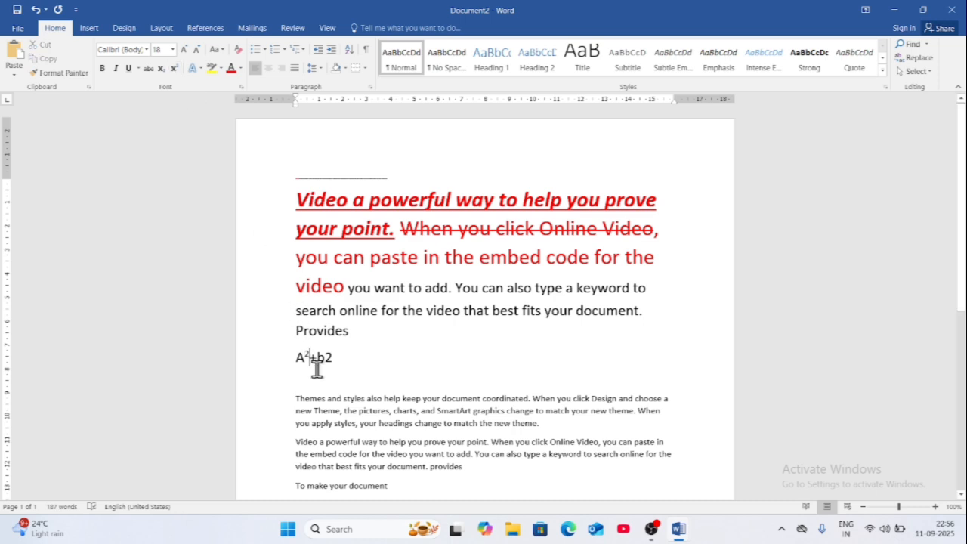
pyautogui.moveTo(331, 359); pyautogui.dragTo(324, 360)
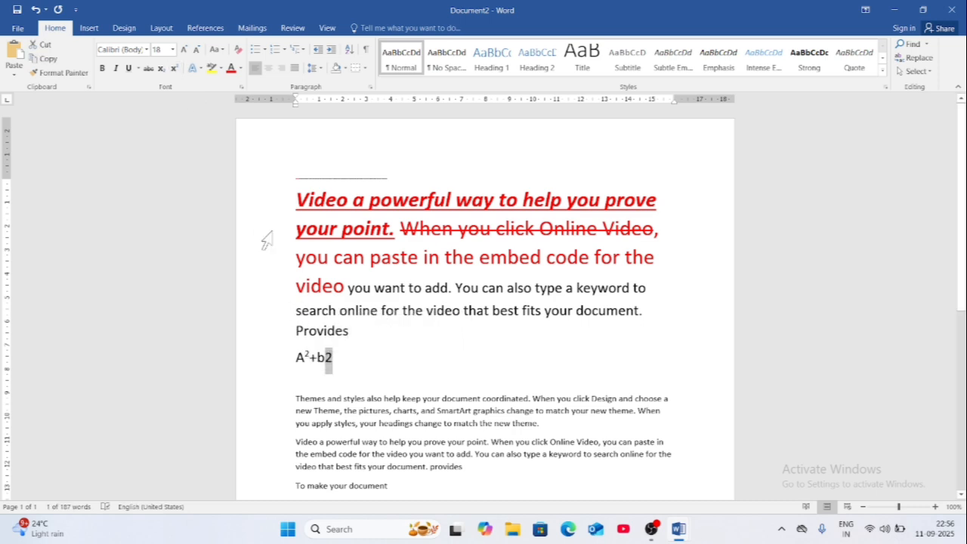
pyautogui.click(175, 68)
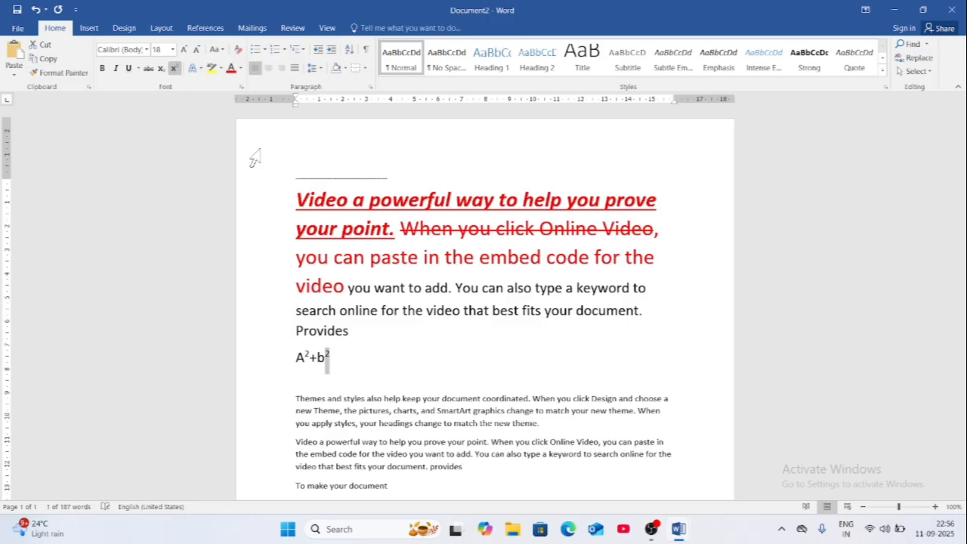
pyautogui.click(448, 372)
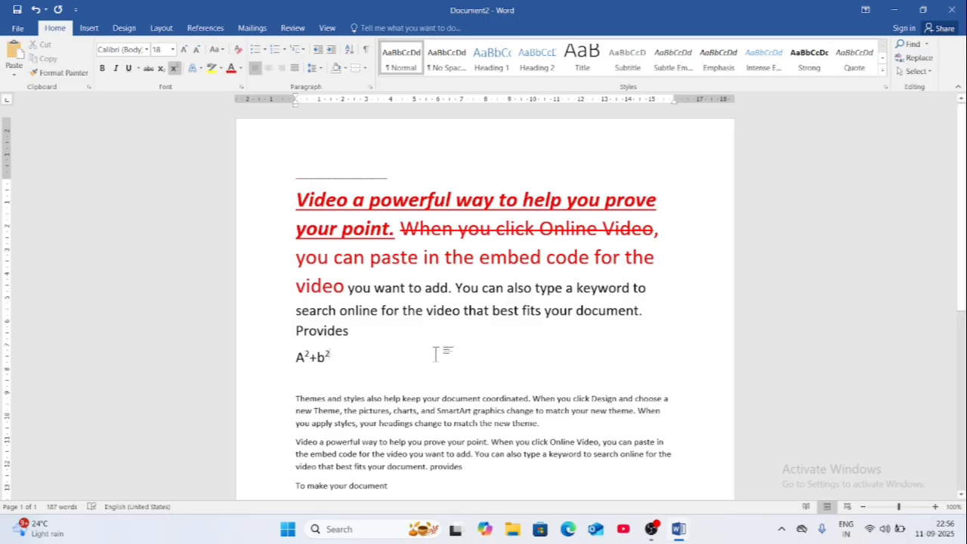
# Step: Add a line reading "H2O" under the superscript expression and make its 2 subscript
pyautogui.press('Return')
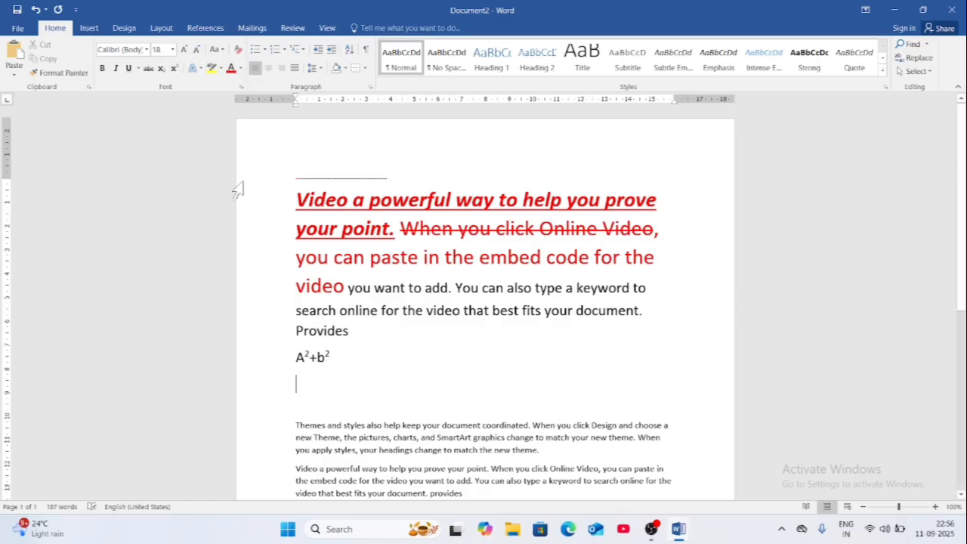
pyautogui.write('H2O')
pyautogui.moveTo(305, 383); pyautogui.dragTo(313, 384)
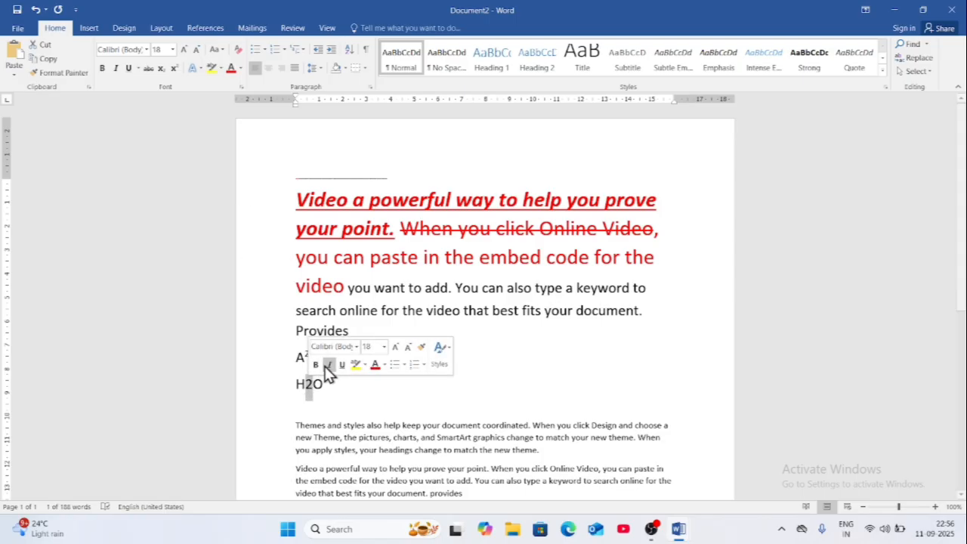
pyautogui.click(164, 70)
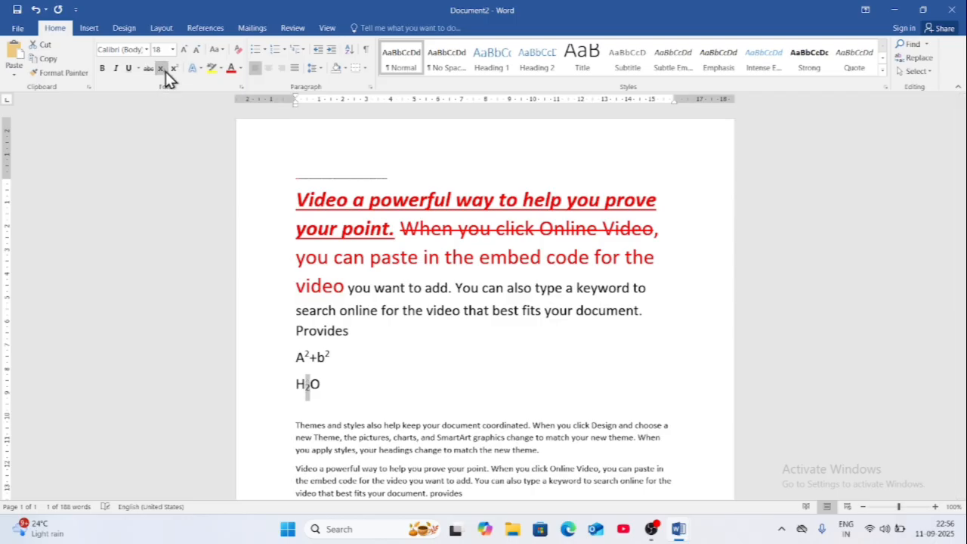
pyautogui.click(320, 394)
pyautogui.moveTo(327, 388); pyautogui.dragTo(286, 386)
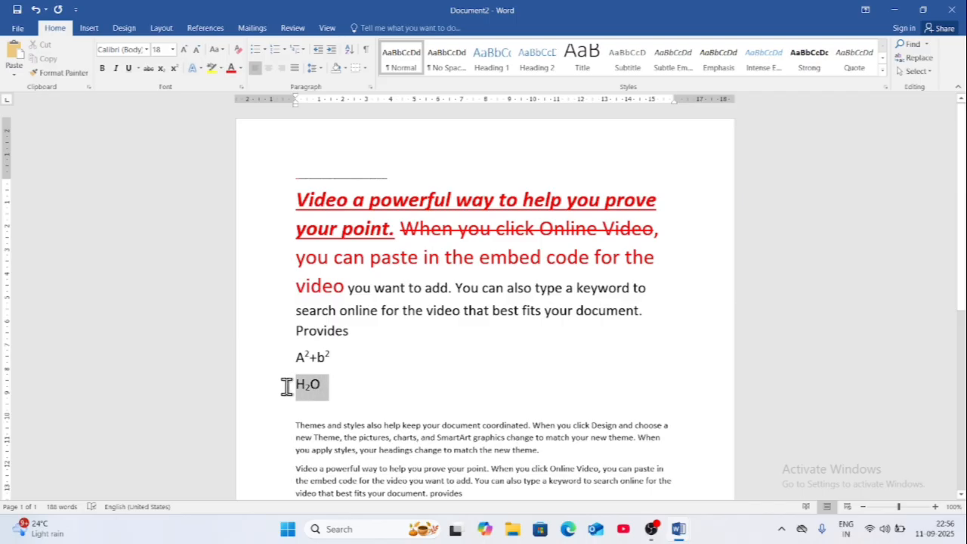
pyautogui.click(358, 406)
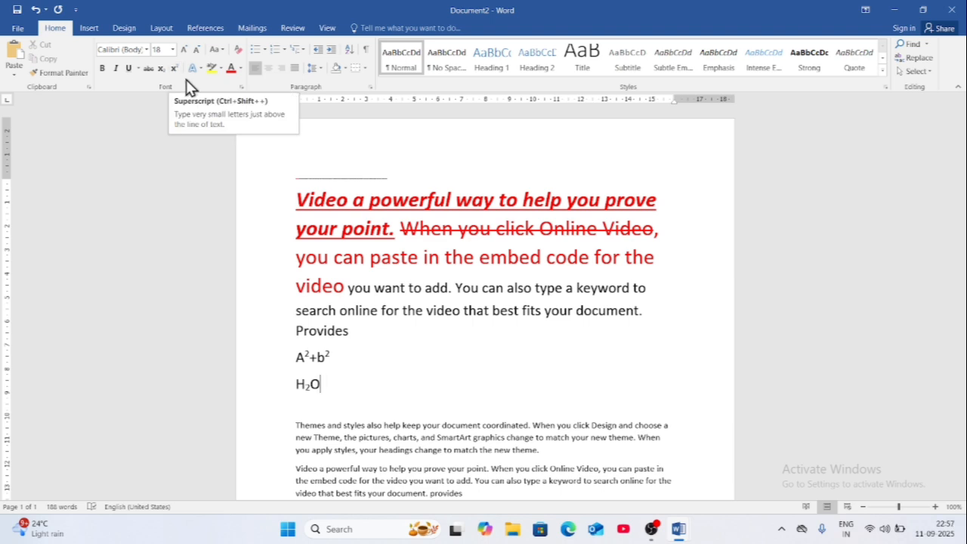
# Step: Preview the text effects and typography presets on the second paragraph without applying any
pyautogui.tripleClick(324, 225)
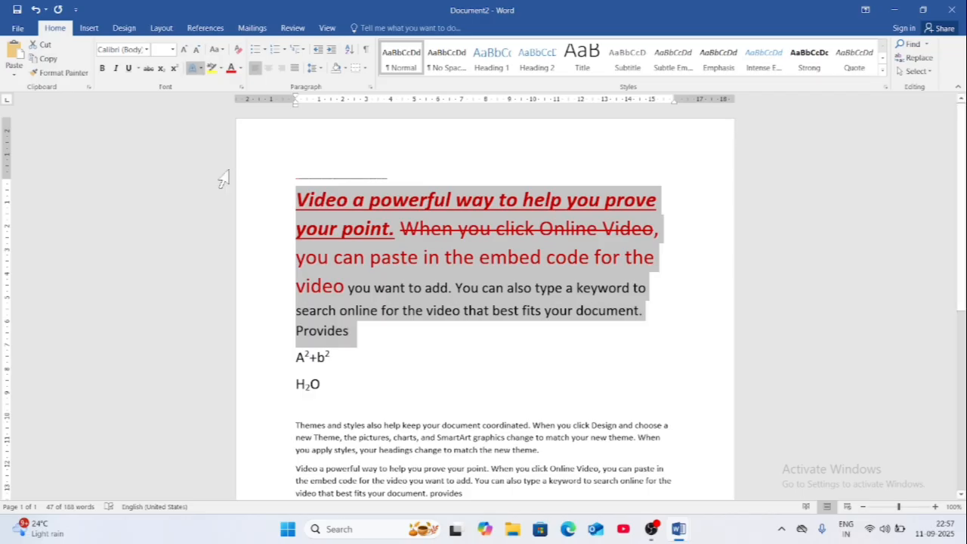
pyautogui.click(199, 69)
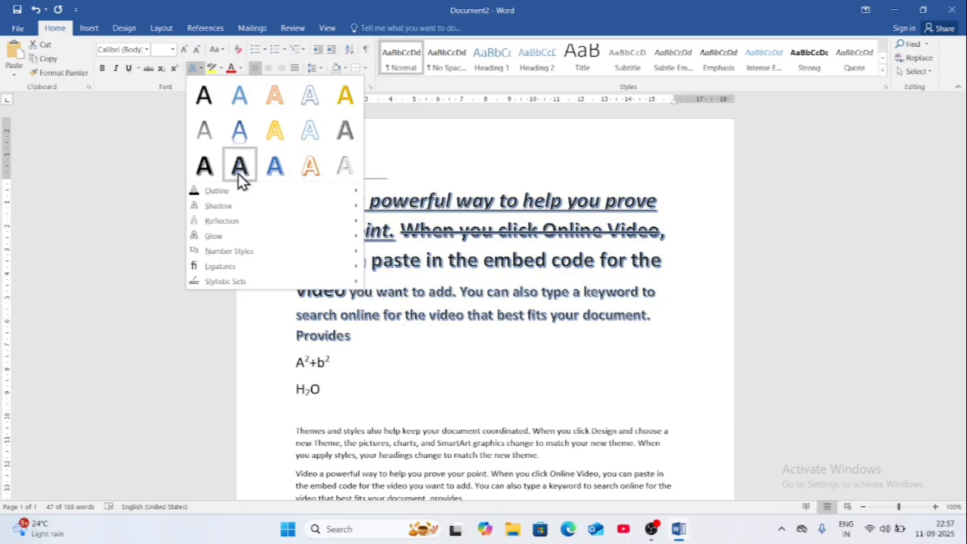
pyautogui.click(448, 380)
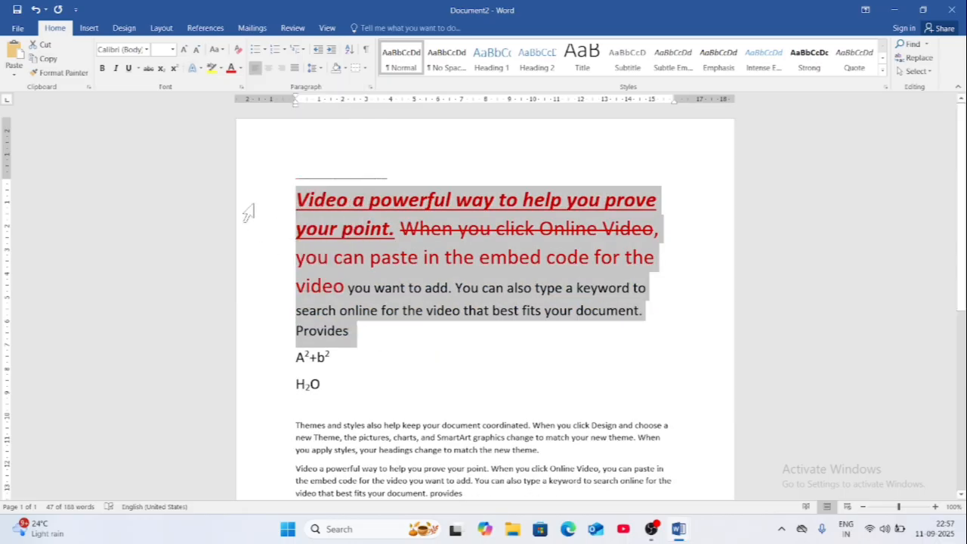
# Step: Highlight the words "your point. When" in the second paragraph in yellow
pyautogui.click(308, 259)
pyautogui.click(363, 260)
pyautogui.moveTo(296, 228); pyautogui.dragTo(452, 236)
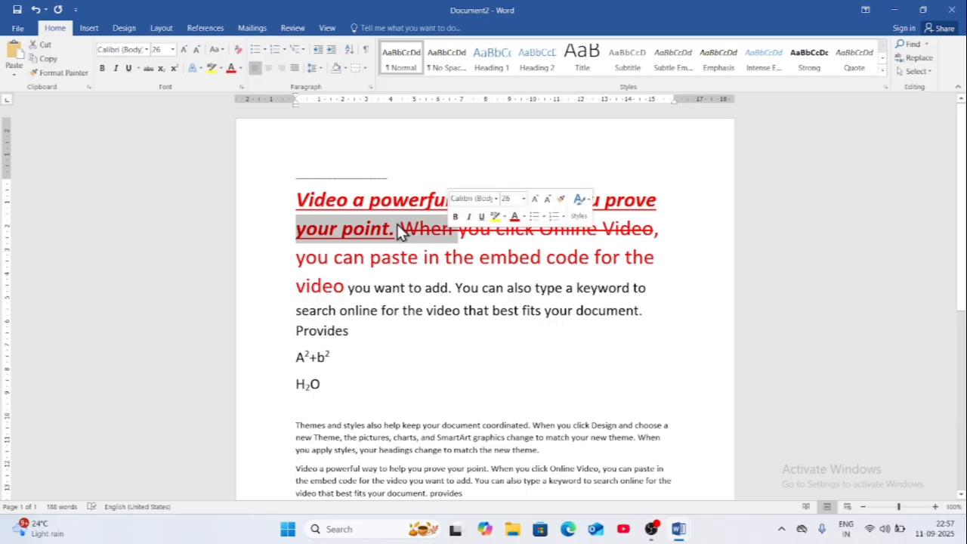
pyautogui.click(221, 69)
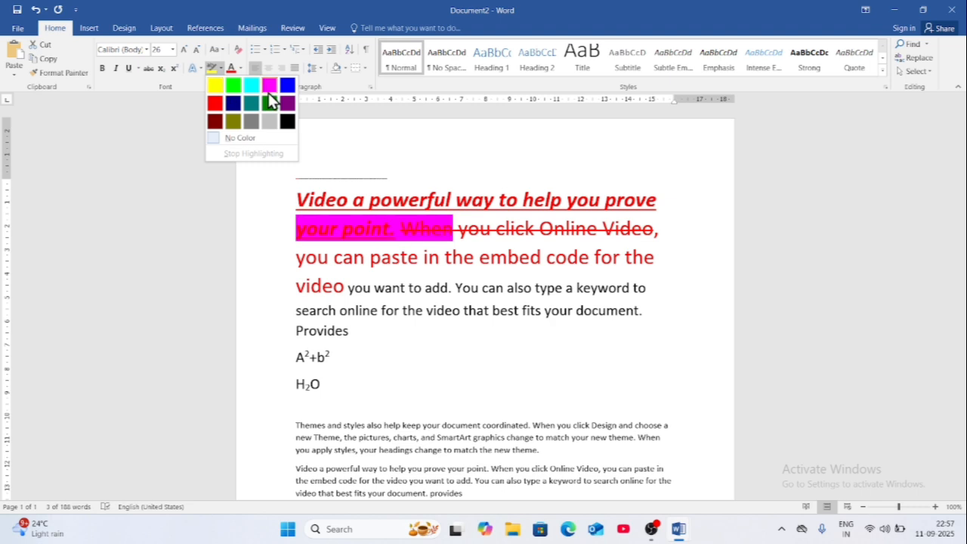
pyautogui.click(214, 85)
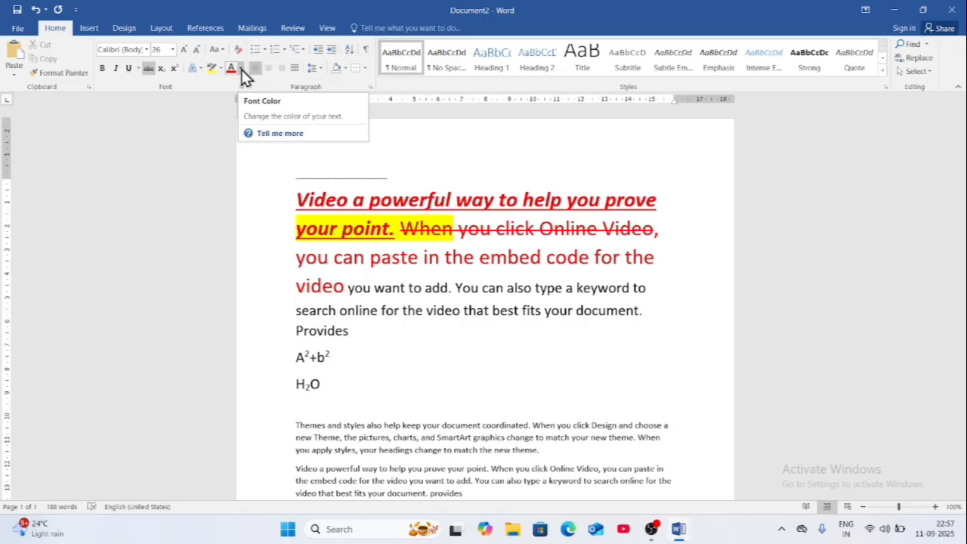
pyautogui.click(392, 287)
# Step: Color the paragraph beginning "Themes and styles" green and enlarge its font in increments to size 18
pyautogui.scroll(-3, 396, 336)
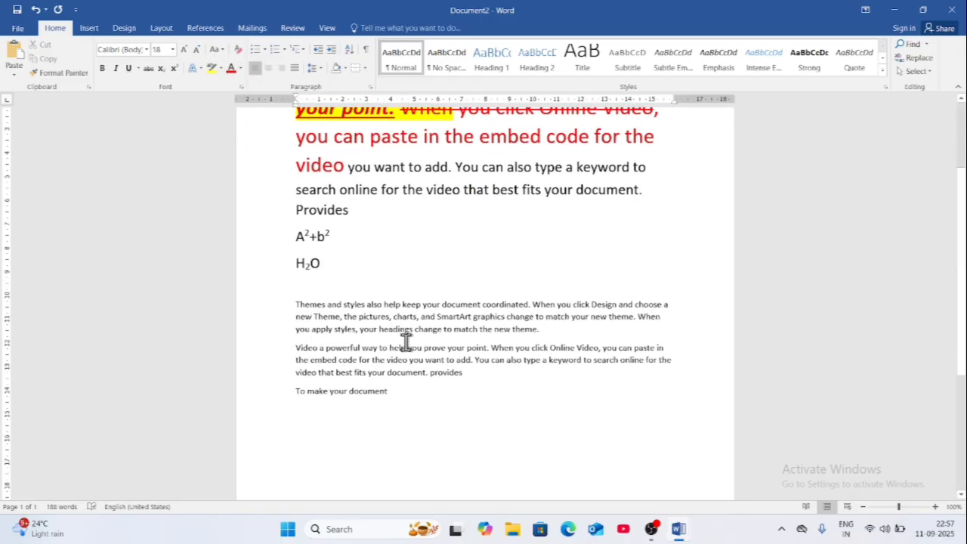
pyautogui.moveTo(549, 334); pyautogui.dragTo(313, 309)
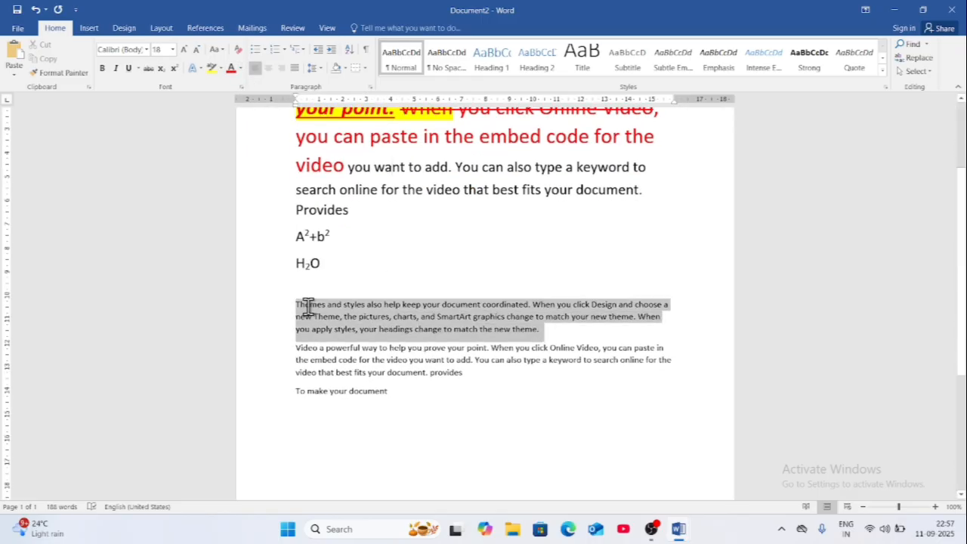
pyautogui.click(240, 68)
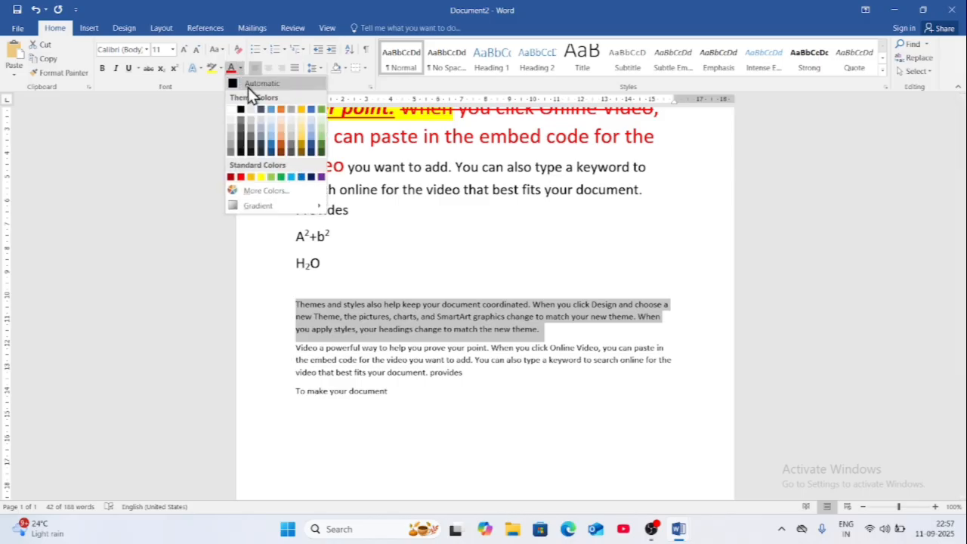
pyautogui.click(282, 179)
pyautogui.click(183, 50)
pyautogui.click(183, 50)
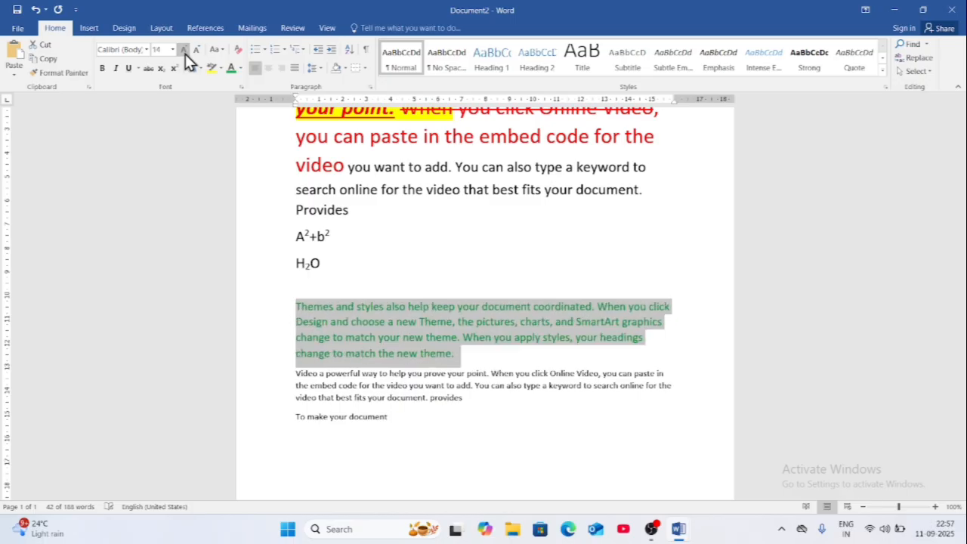
pyautogui.click(183, 49)
pyautogui.click(183, 50)
pyautogui.click(396, 368)
# Step: Clear all formatting from the text of the entire document
pyautogui.scroll(-1, 395, 368)
pyautogui.scroll(2, 396, 368)
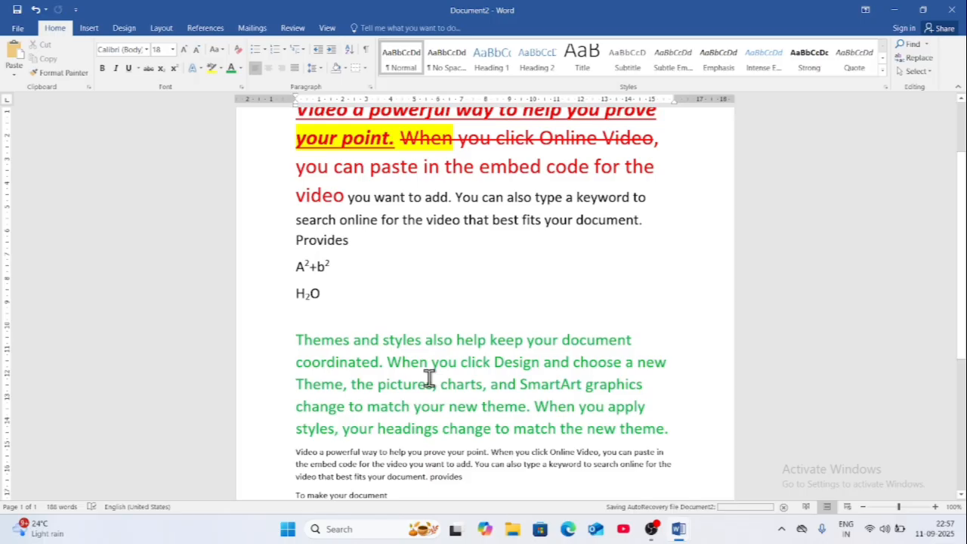
pyautogui.scroll(2, 385, 330)
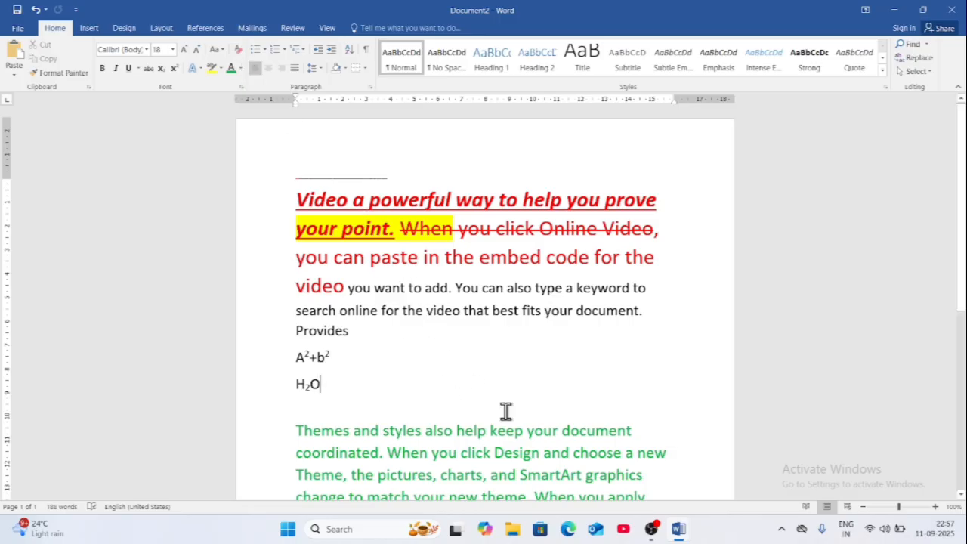
pyautogui.scroll(-3, 504, 410)
pyautogui.scroll(3, 462, 375)
pyautogui.hotkey('ctrl', 'a')
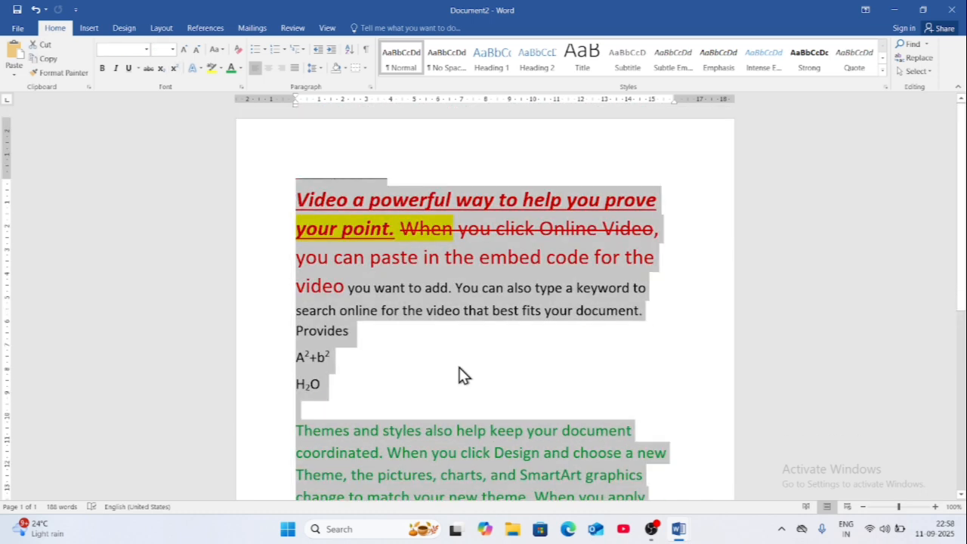
pyautogui.click(238, 53)
pyautogui.click(491, 309)
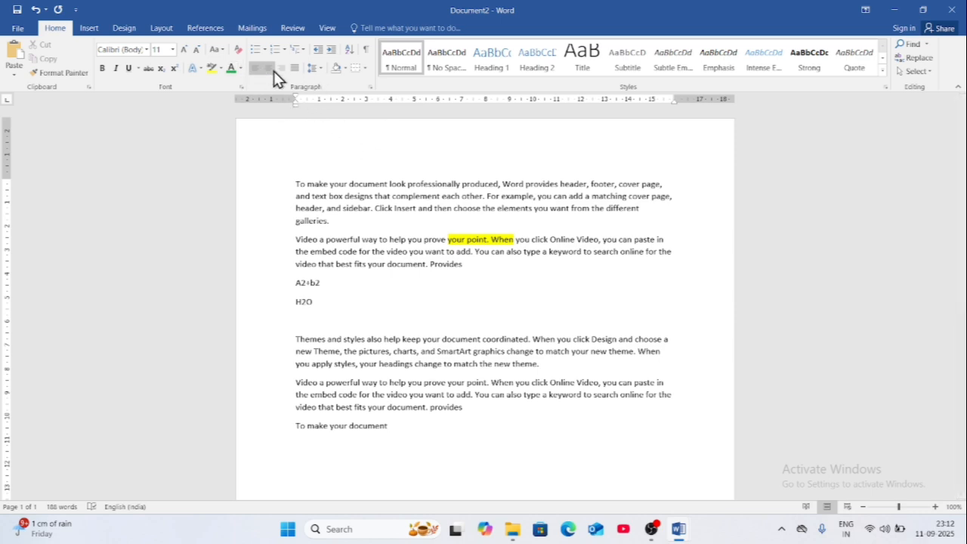
# Step: Insert an empty line above the first paragraph and try center, right and left alignment on it, ending with justified
pyautogui.click(299, 189)
pyautogui.press('Return')
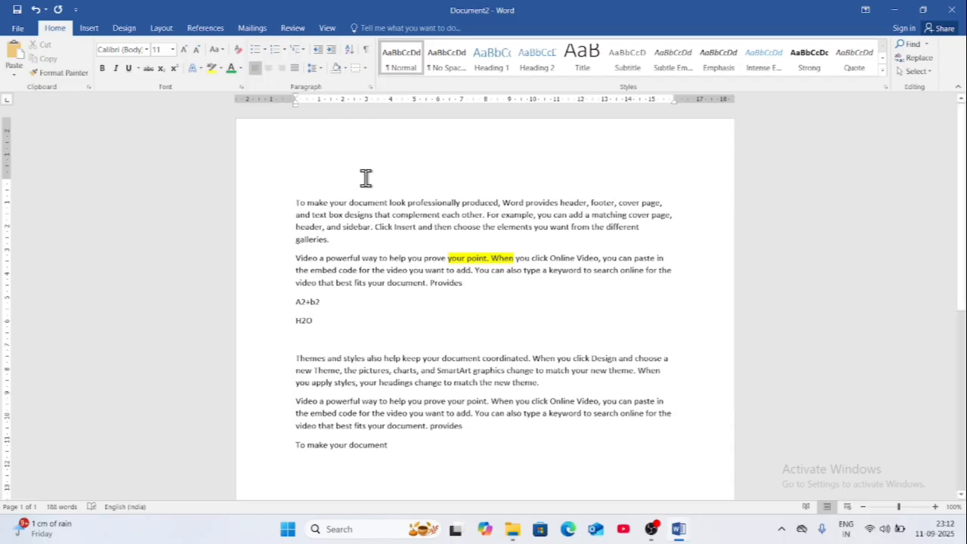
pyautogui.click(410, 184)
pyautogui.click(271, 70)
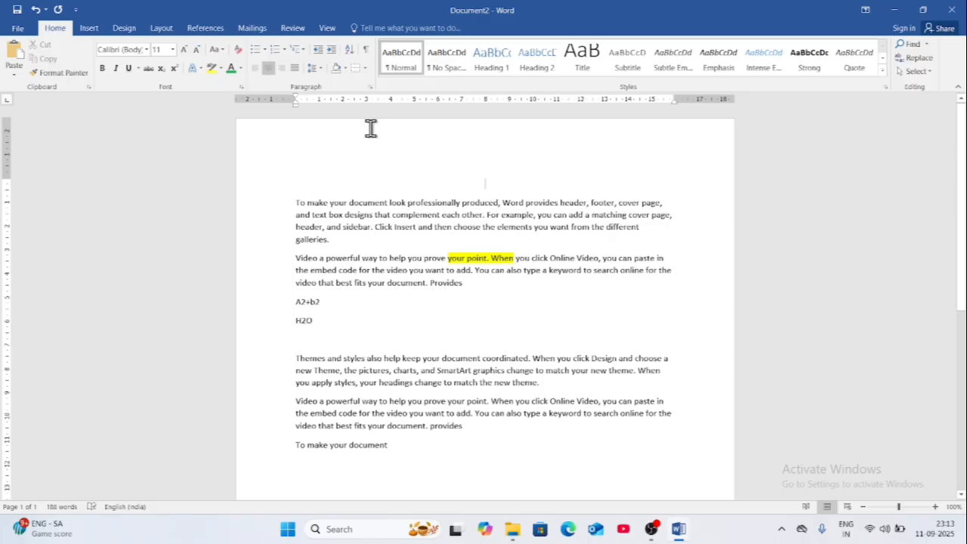
pyautogui.click(282, 70)
pyautogui.click(258, 67)
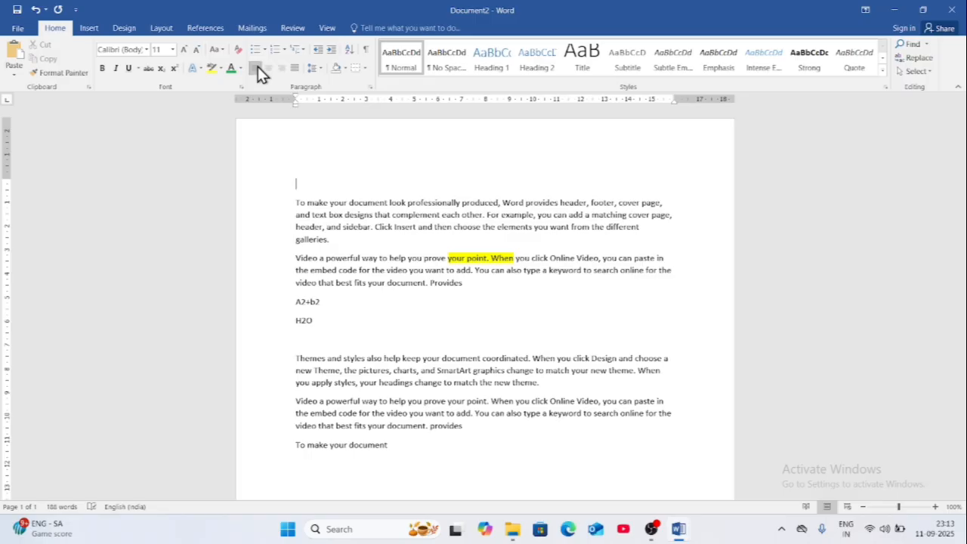
pyautogui.click(296, 70)
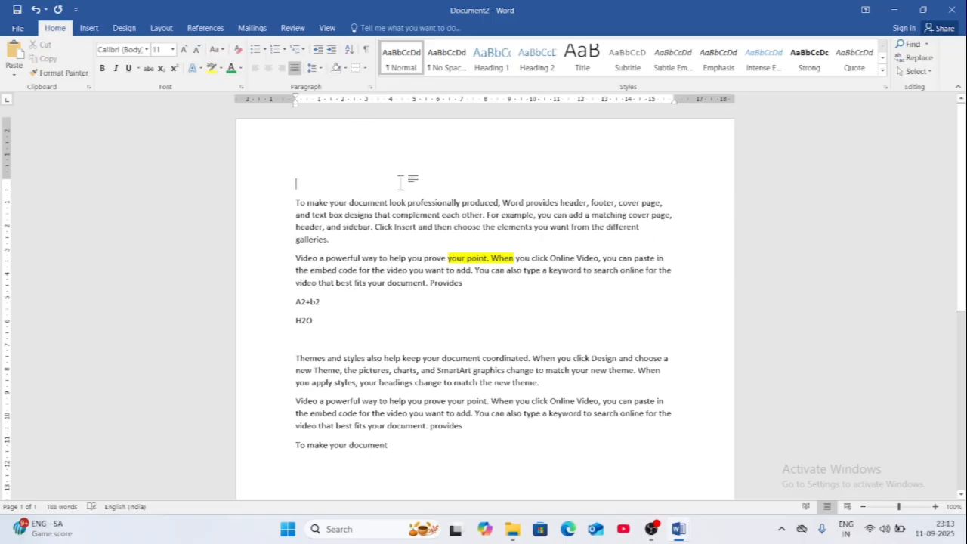
# Step: Try center and right alignment on the paragraph beginning "To make your document look" and return it to left alignment
pyautogui.click(418, 219)
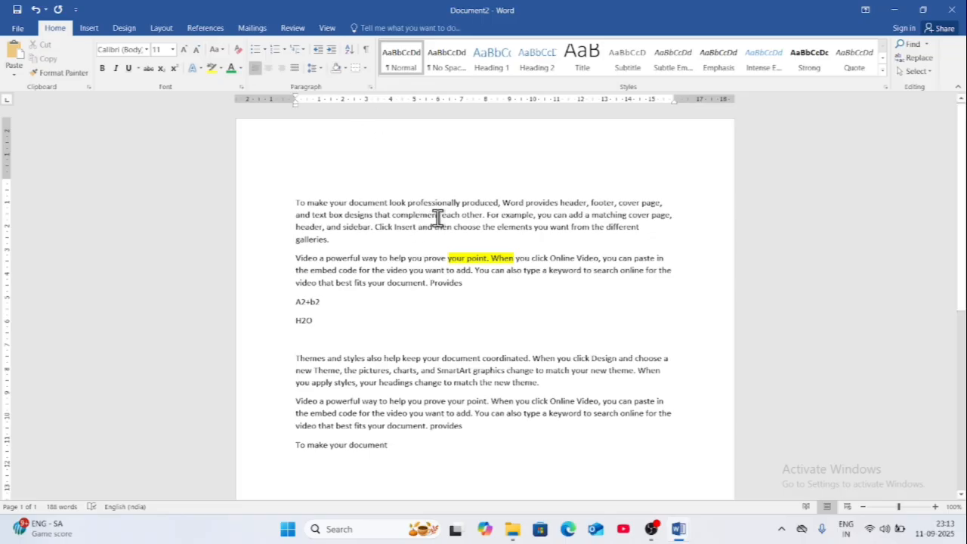
pyautogui.click(268, 67)
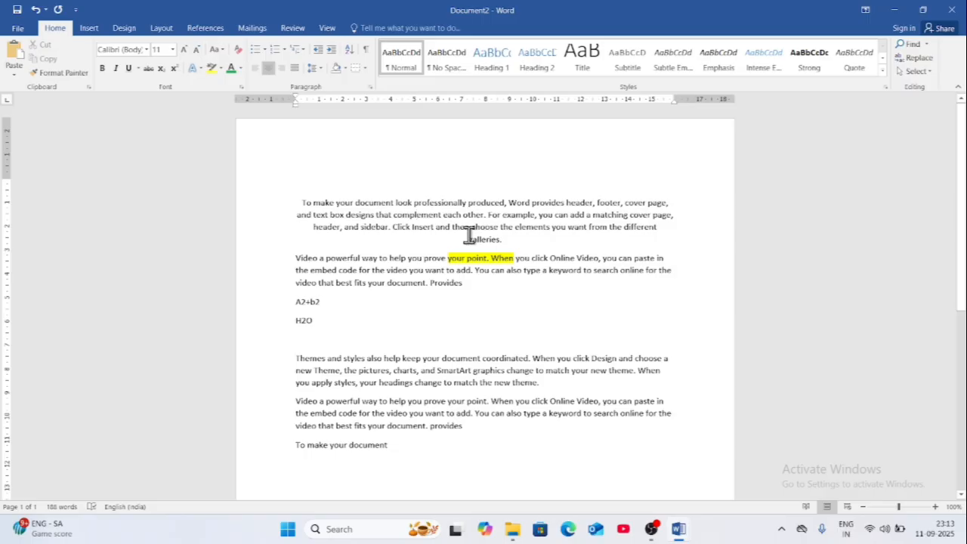
pyautogui.click(285, 71)
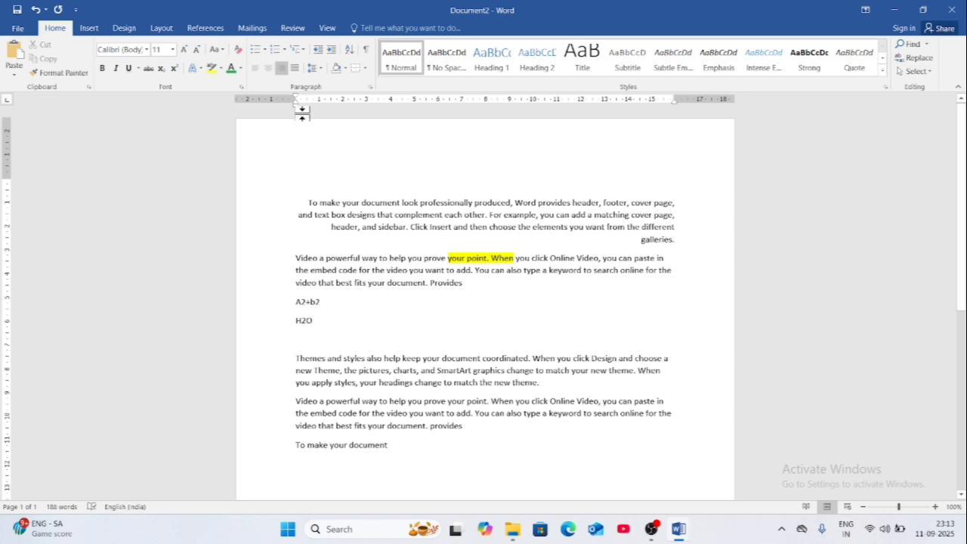
pyautogui.click(255, 69)
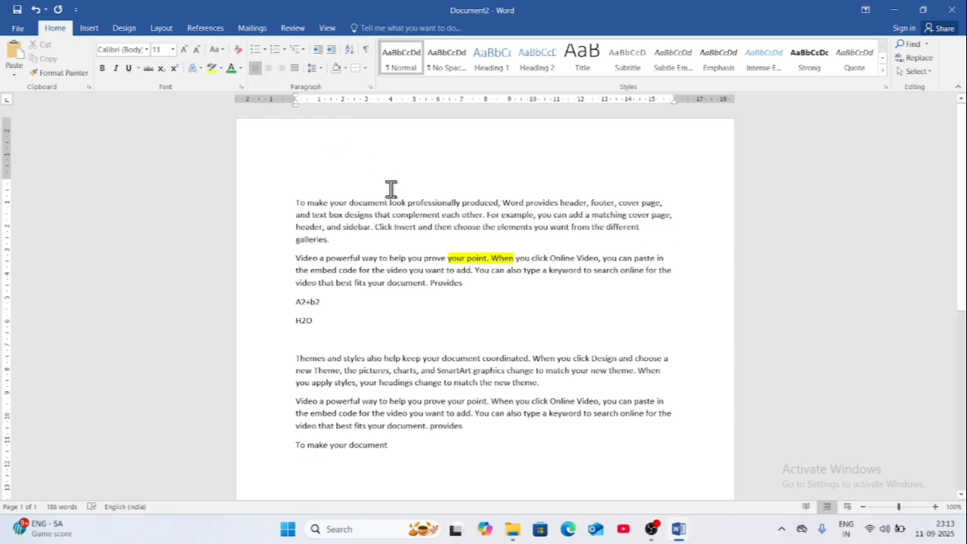
# Step: Justify the paragraphs beginning "To make your document look" and "Video a powerful way", and insert an empty line above the first one
pyautogui.click(294, 68)
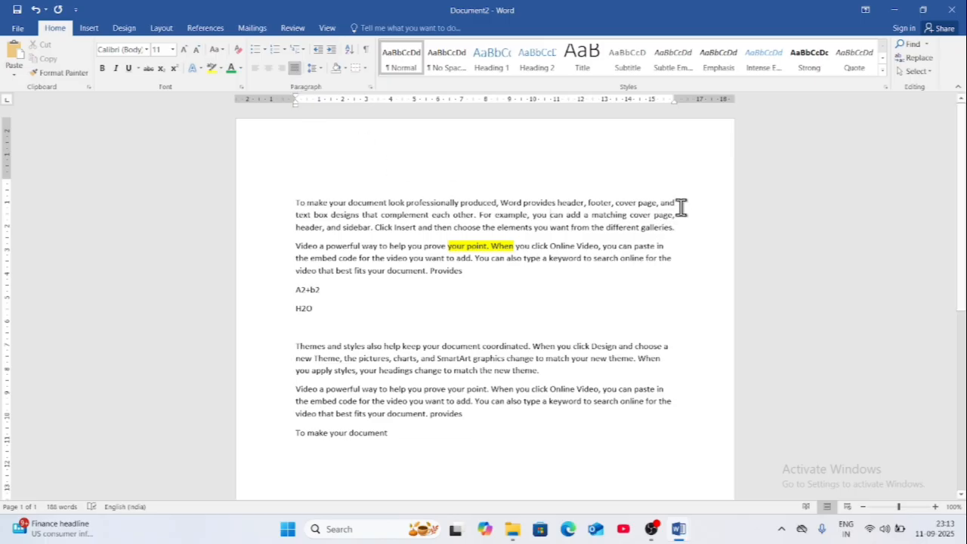
pyautogui.click(658, 259)
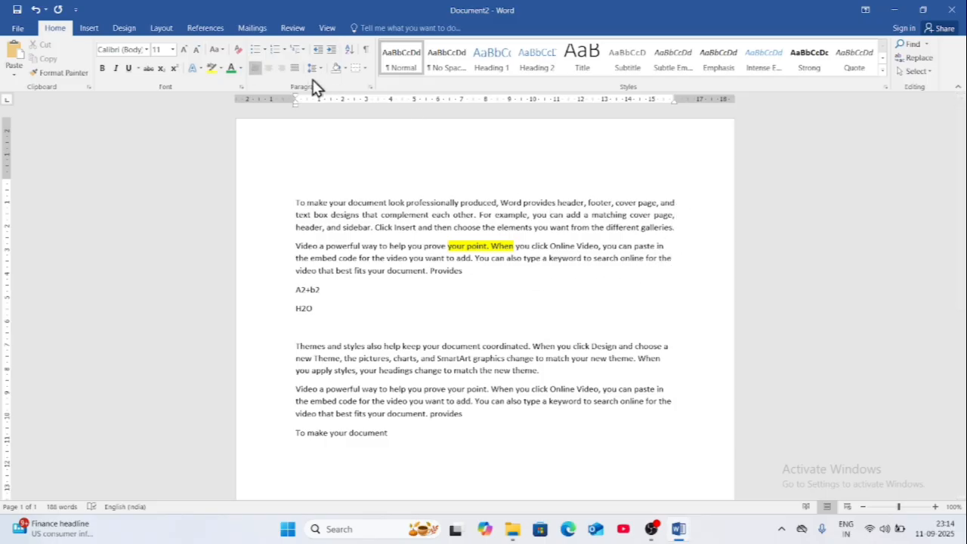
pyautogui.click(296, 68)
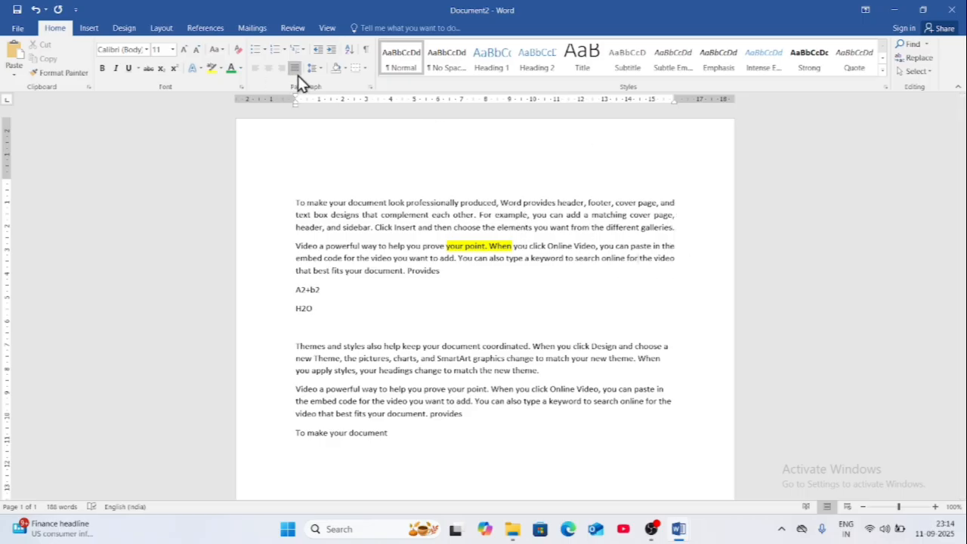
pyautogui.click(297, 202)
pyautogui.press('Return')
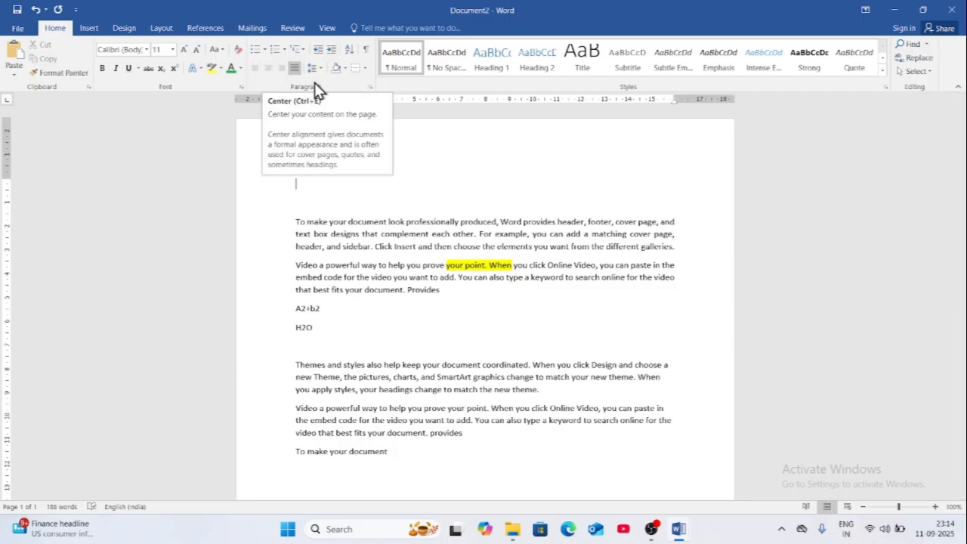
# Step: Try center, left and right alignment on the paragraph beginning "To make your document look" and return it to justified
pyautogui.click(496, 233)
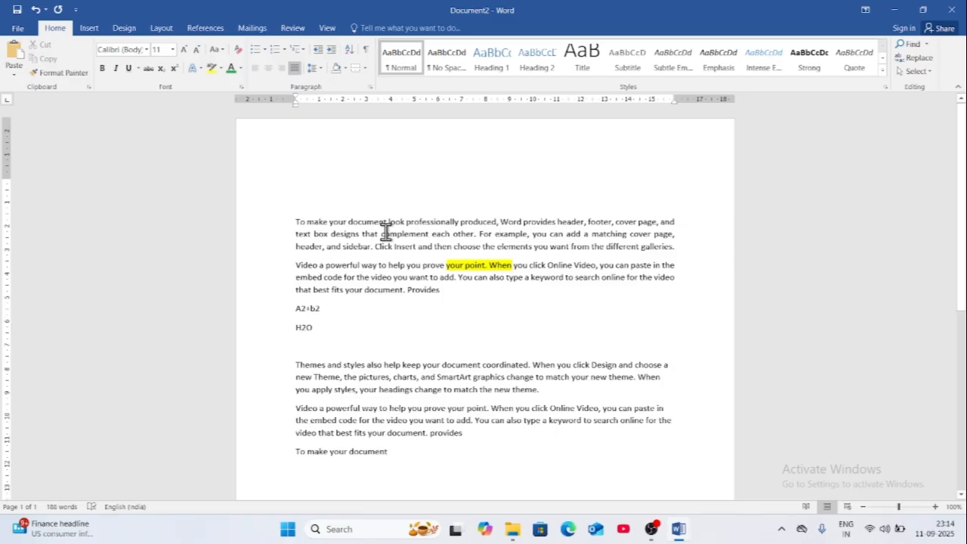
pyautogui.hotkey('ctrl', 'e')
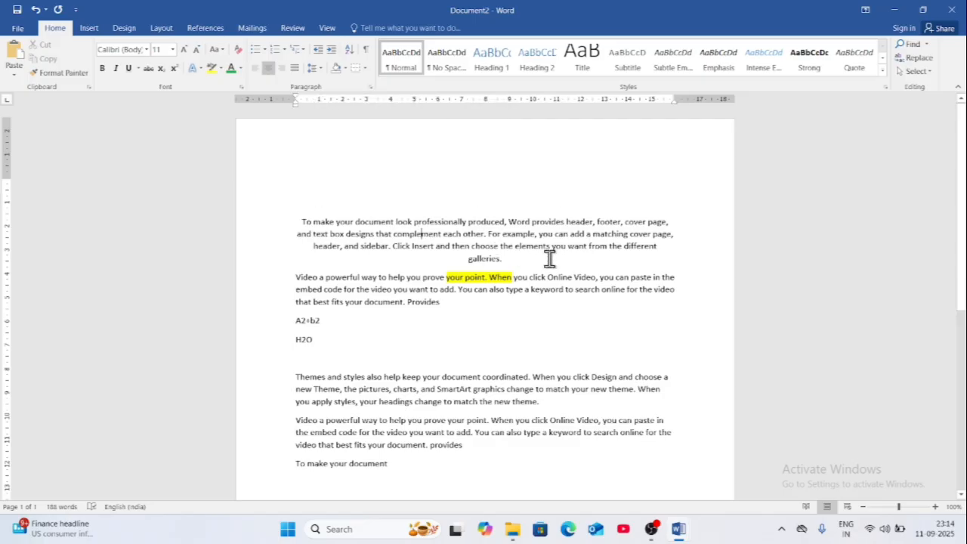
pyautogui.hotkey('ctrl', 'l')
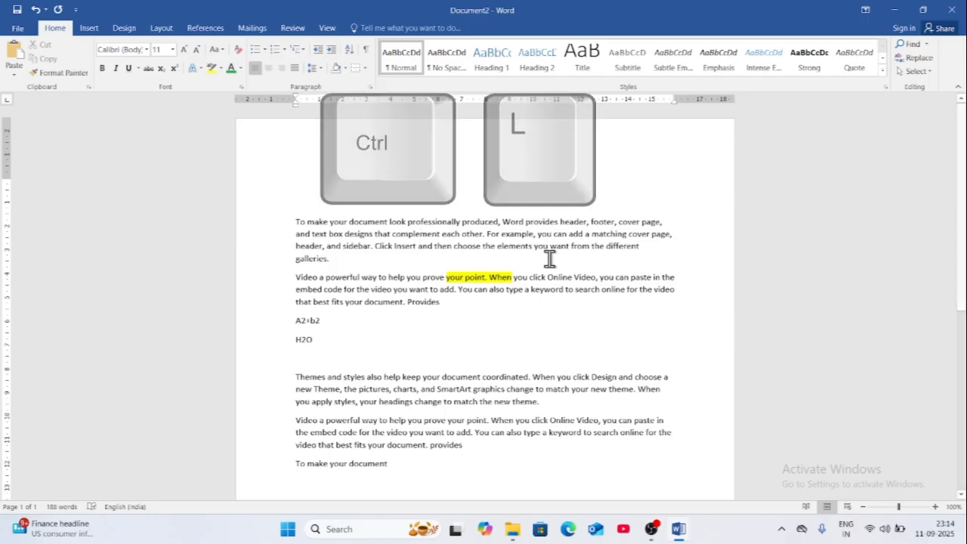
pyautogui.hotkey('ctrl', 'r')
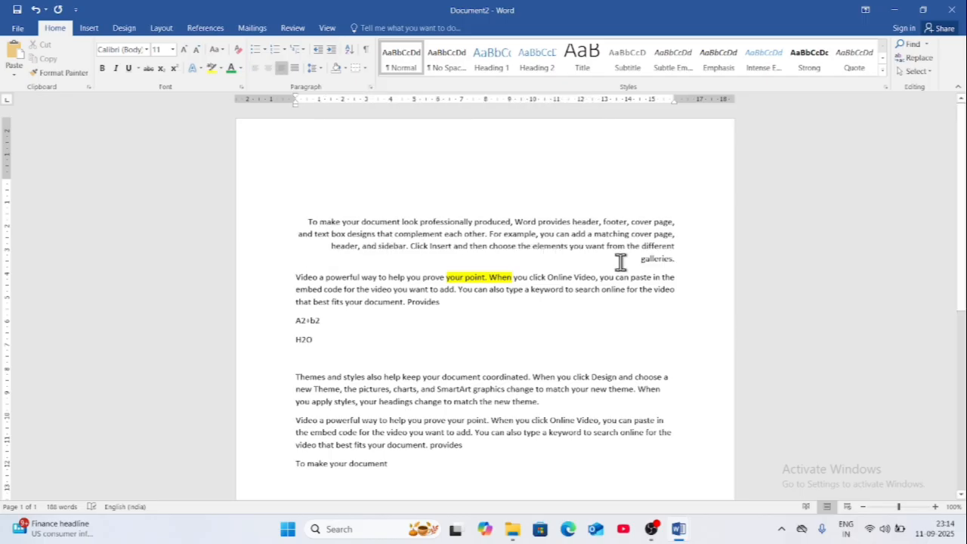
pyautogui.hotkey('ctrl', 'j')
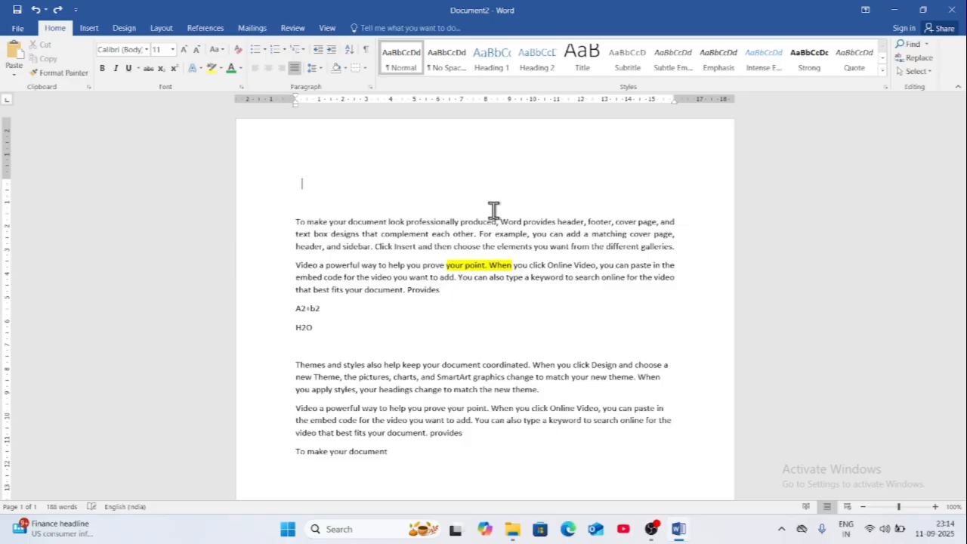
# Step: Try center and right alignment on the empty top line, enter "Tech shiksha" there and left-align it
pyautogui.hotkey('ctrl', 'e')
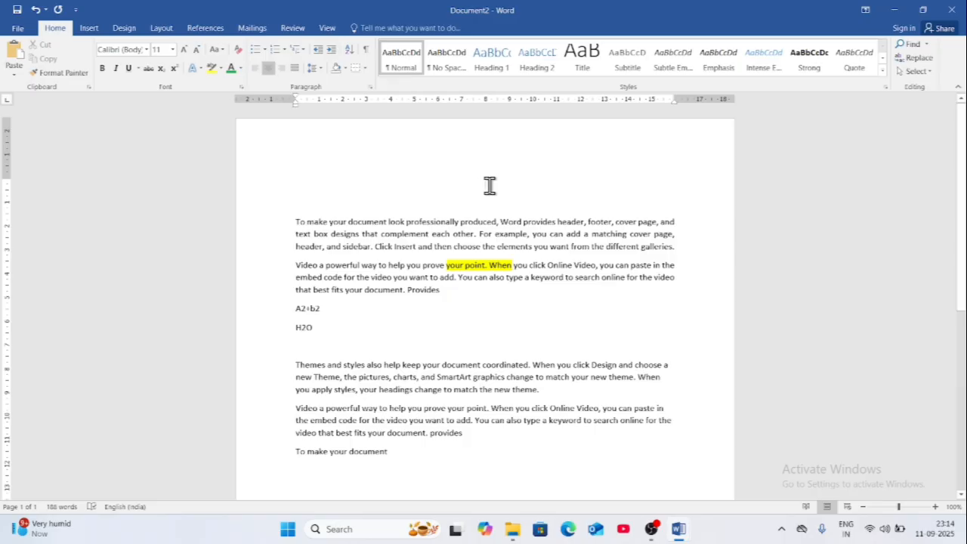
pyautogui.hotkey('ctrl', 'r')
pyautogui.write('Tech sh')
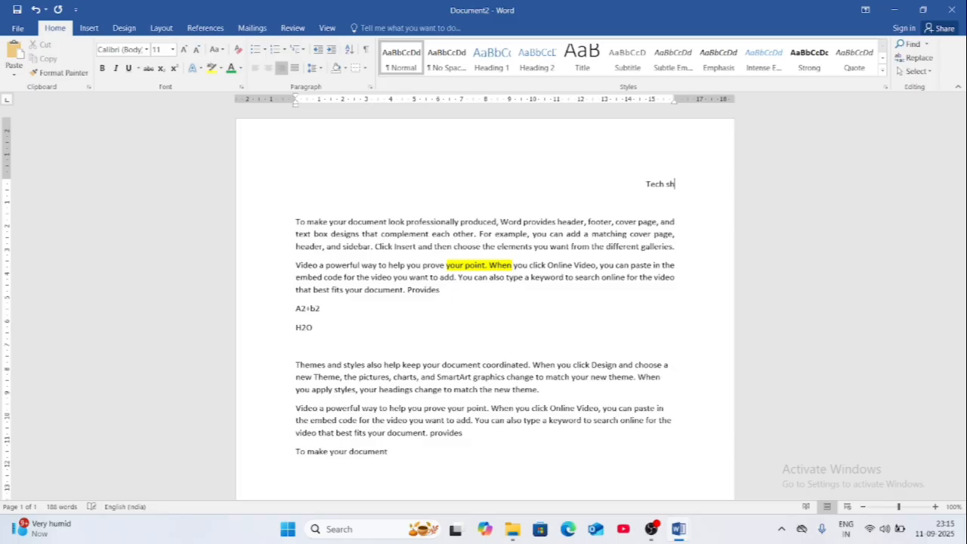
pyautogui.write('iksha')
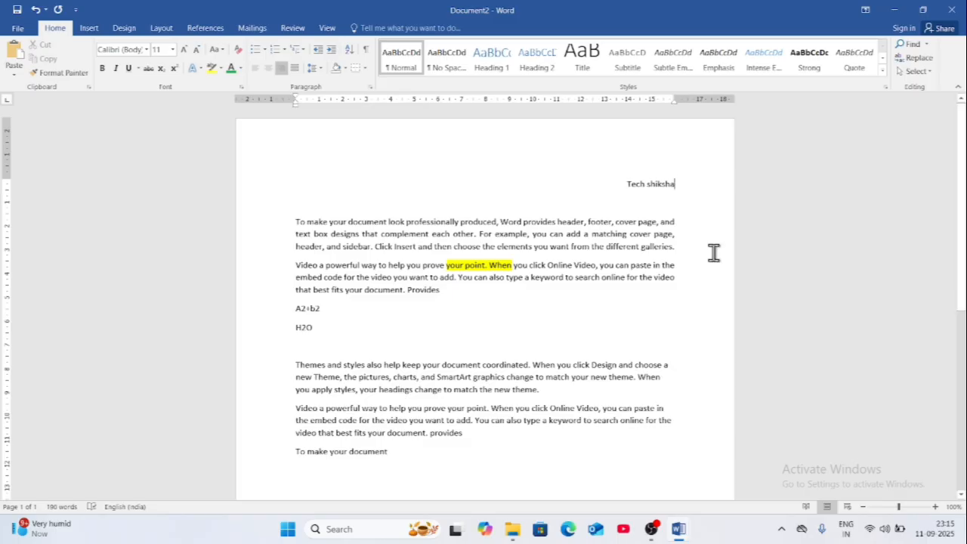
pyautogui.hotkey('ctrl', 'l')
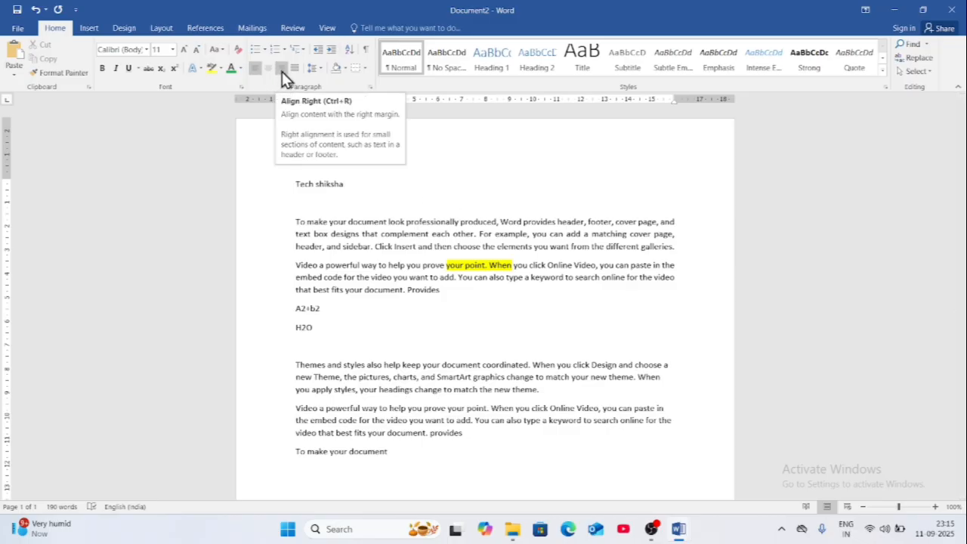
# Step: Try line spacing 1.0 and 1.5 on the paragraph beginning "To make your document look", ending with 1.15
pyautogui.click(413, 202)
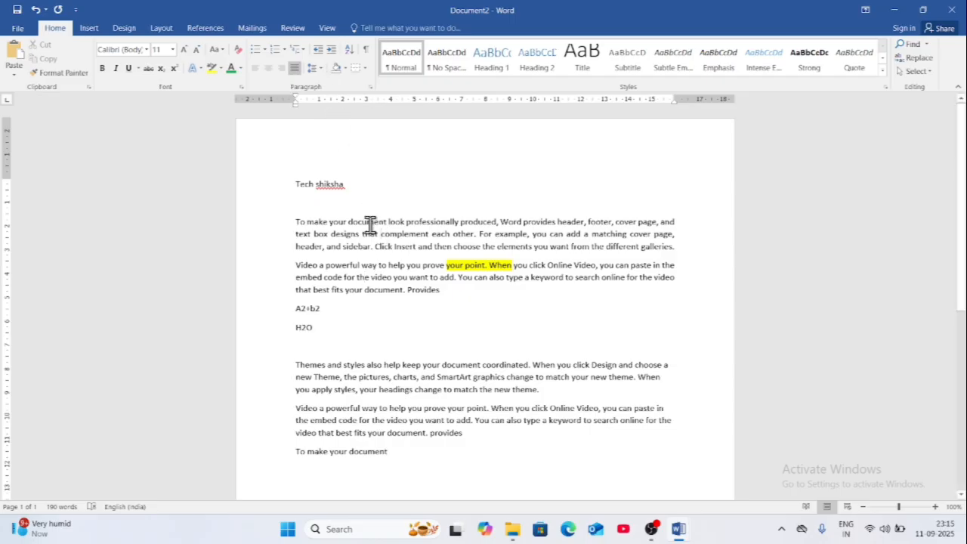
pyautogui.click(321, 68)
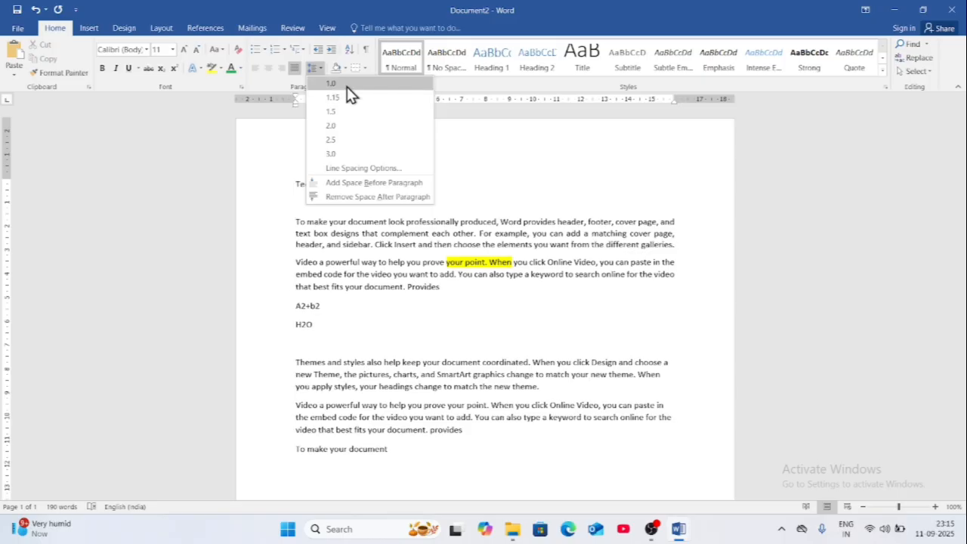
pyautogui.click(348, 84)
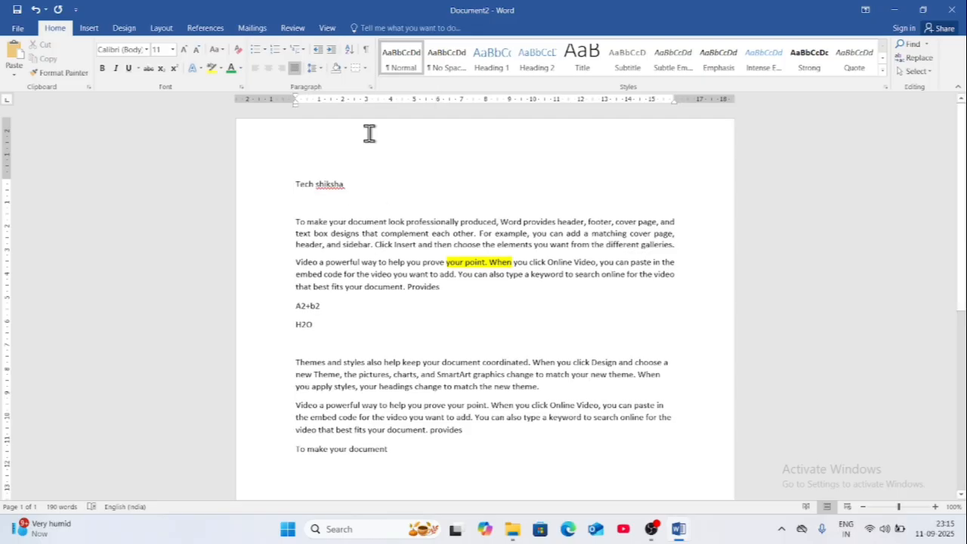
pyautogui.click(320, 68)
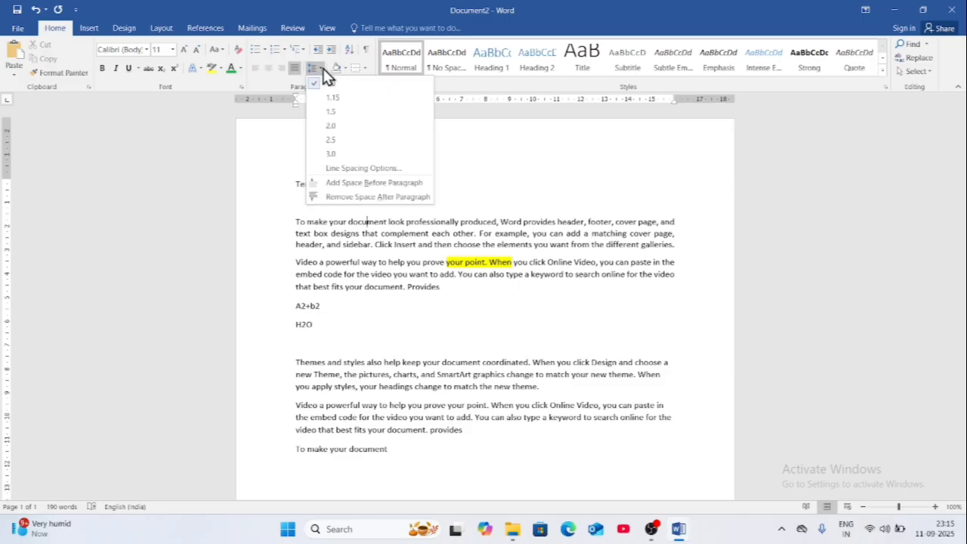
pyautogui.click(347, 112)
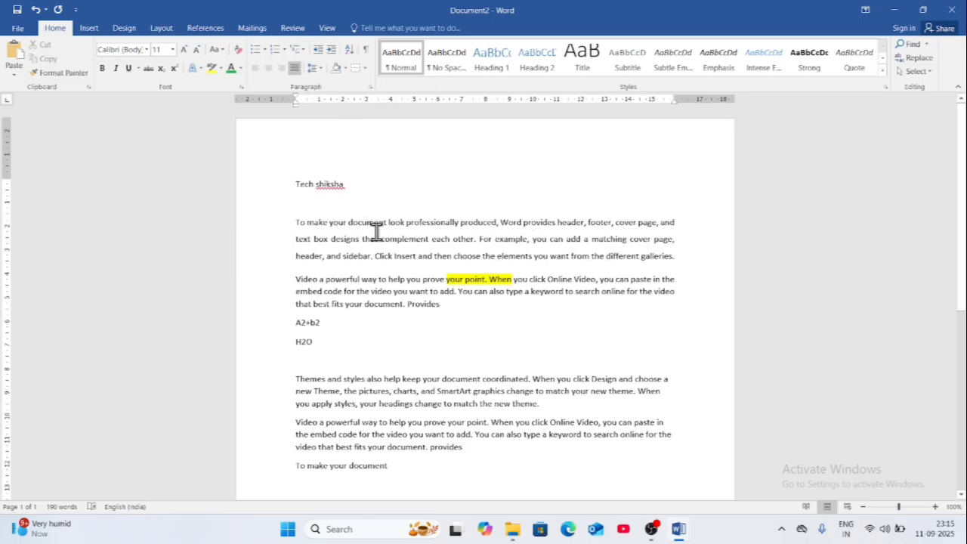
pyautogui.click(324, 68)
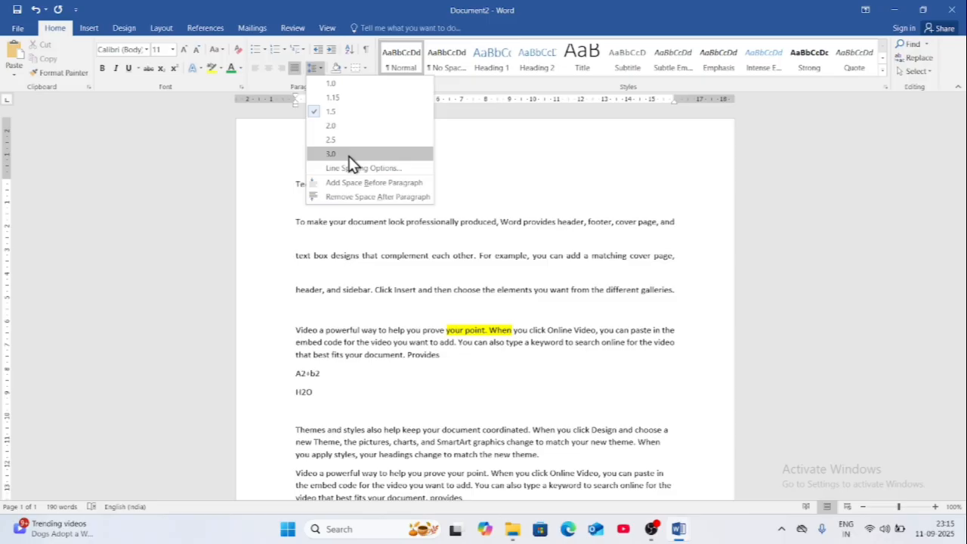
pyautogui.click(336, 103)
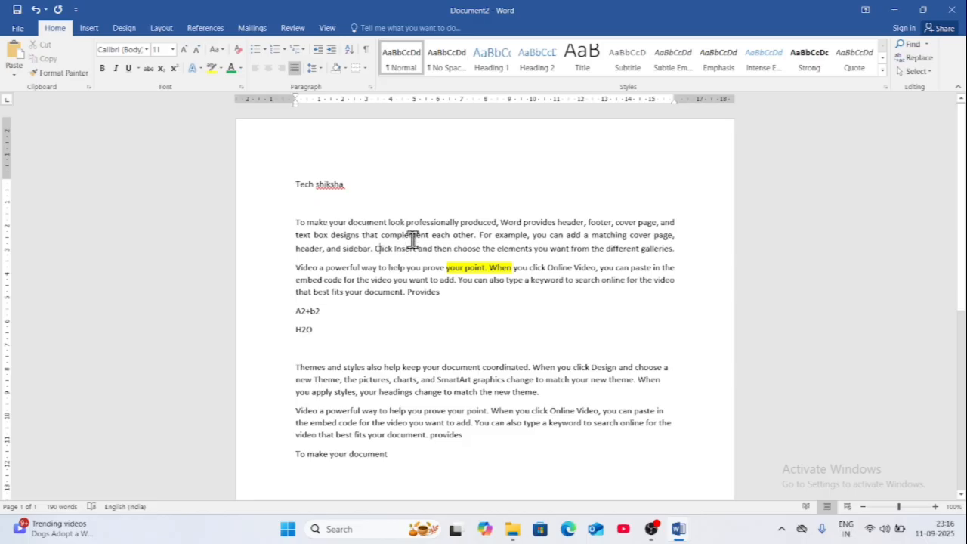
# Step: Add space before the paragraph beginning "To make your document look" and remove that space again
pyautogui.click(322, 68)
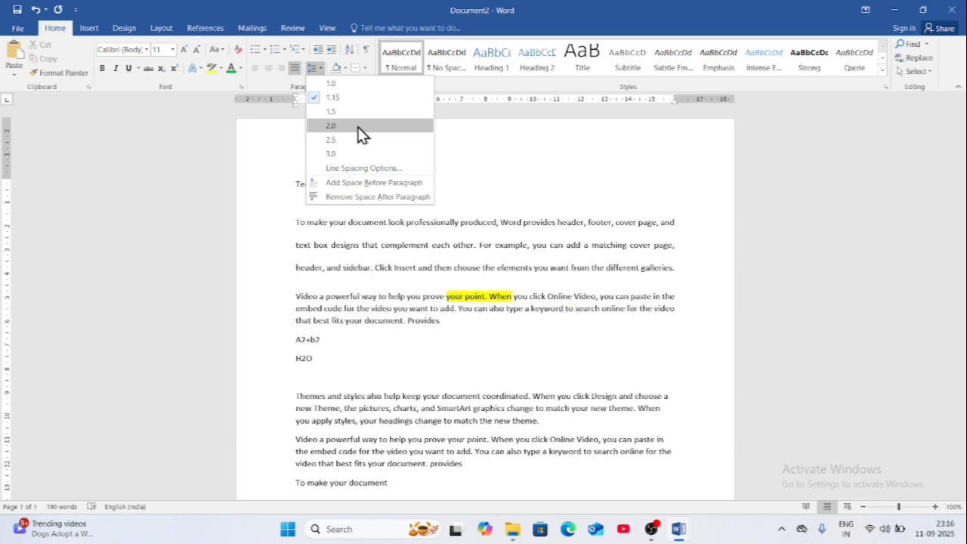
pyautogui.click(389, 186)
pyautogui.click(475, 328)
pyautogui.click(408, 250)
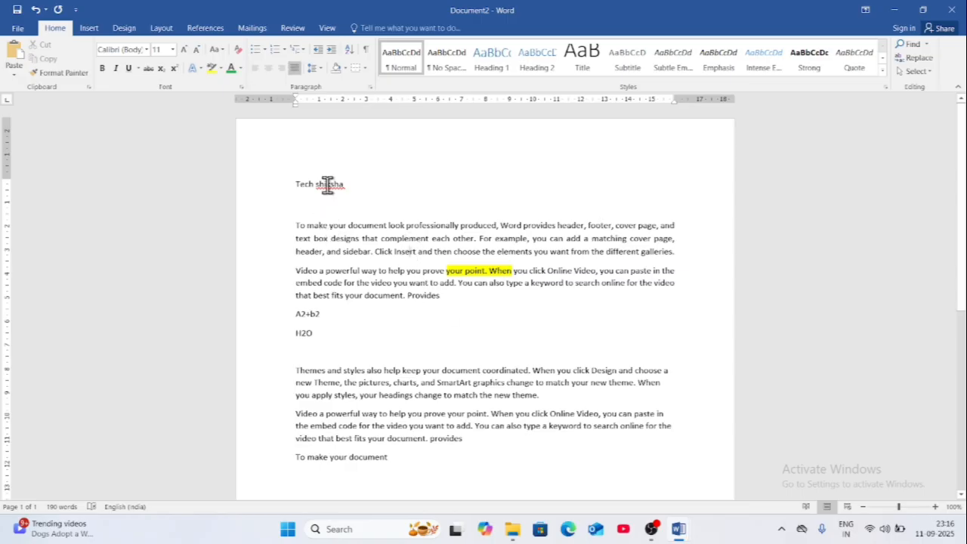
pyautogui.click(316, 49)
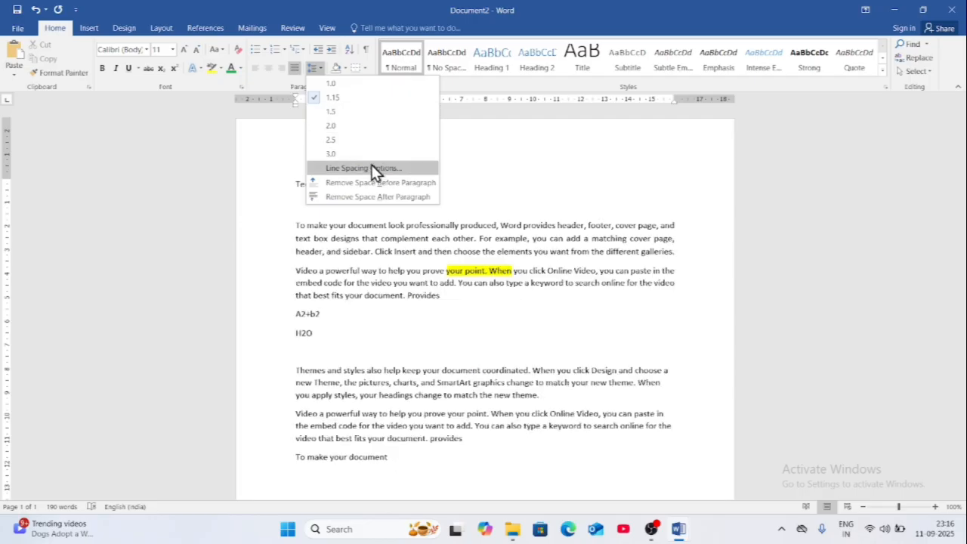
pyautogui.click(383, 186)
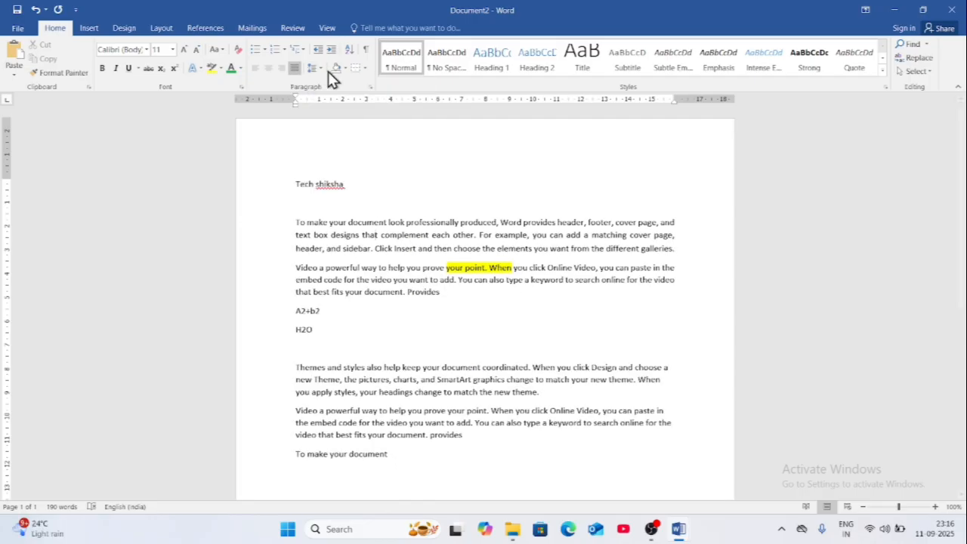
# Step: Preview removing the space after the same paragraph, and repeat adding and removing the space before it
pyautogui.click(322, 67)
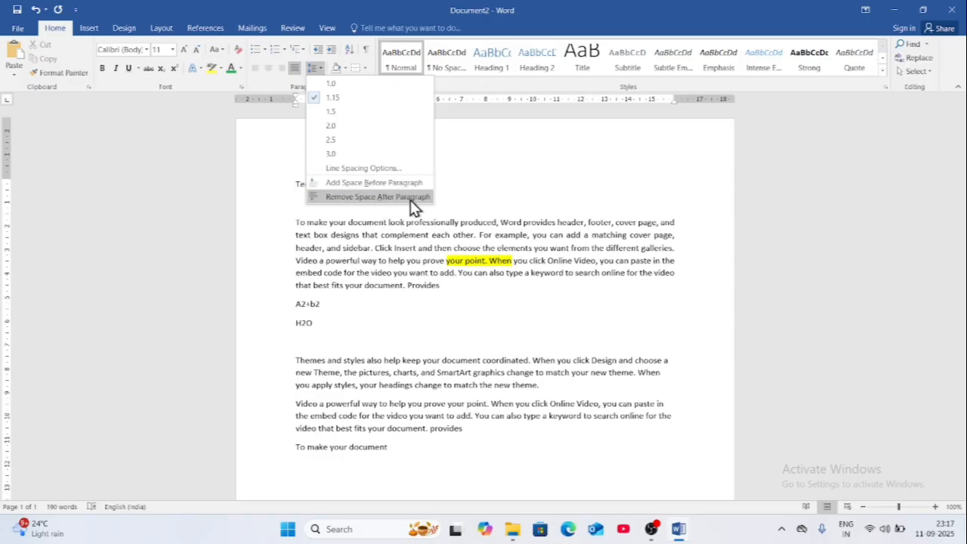
pyautogui.click(416, 238)
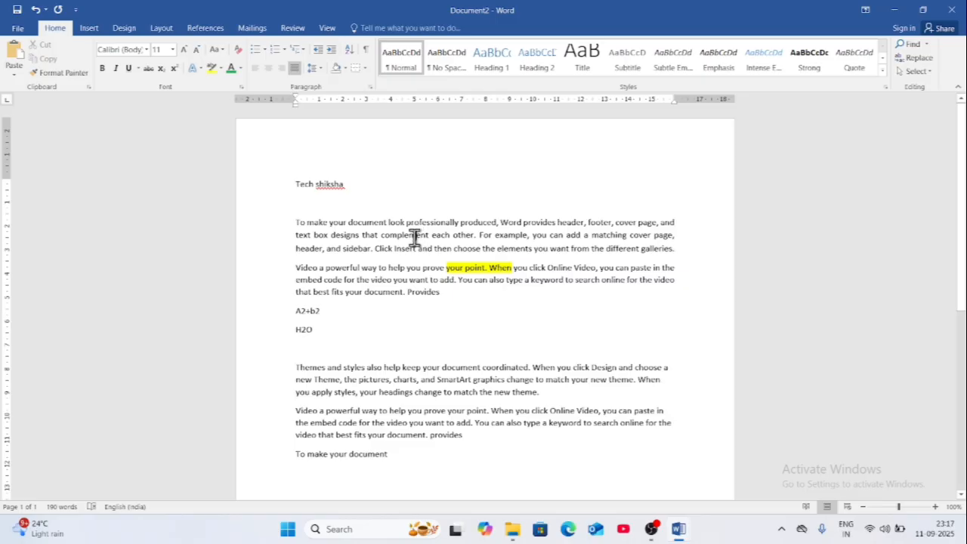
pyautogui.click(317, 69)
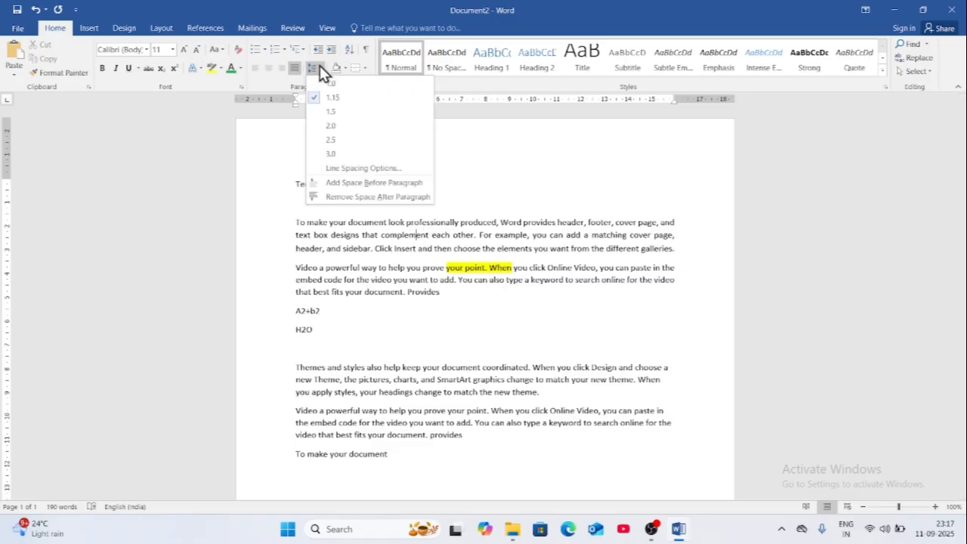
pyautogui.click(356, 185)
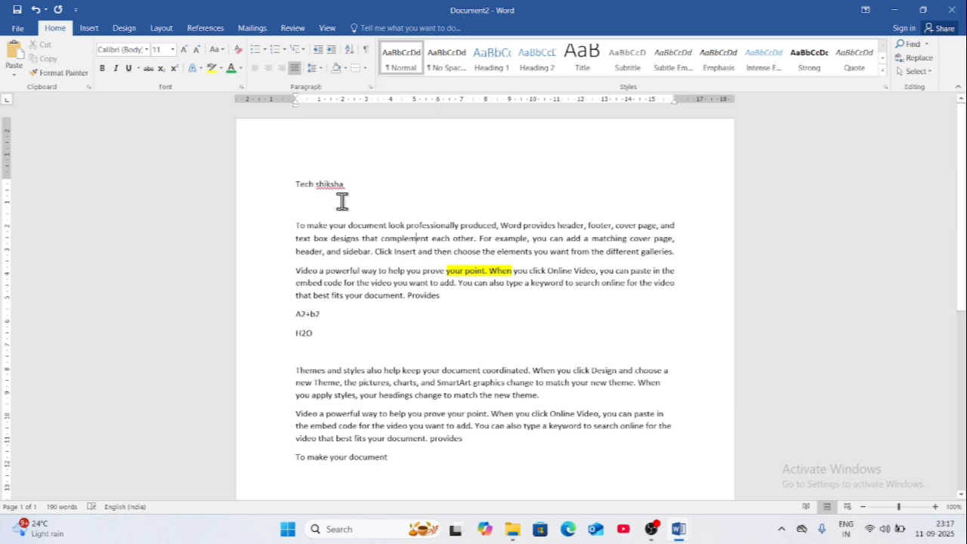
pyautogui.click(323, 238)
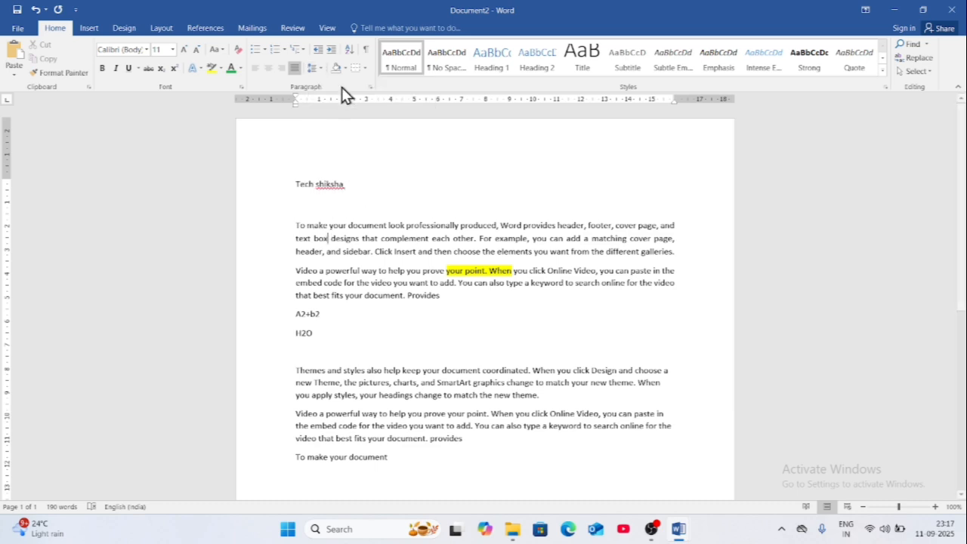
pyautogui.click(318, 69)
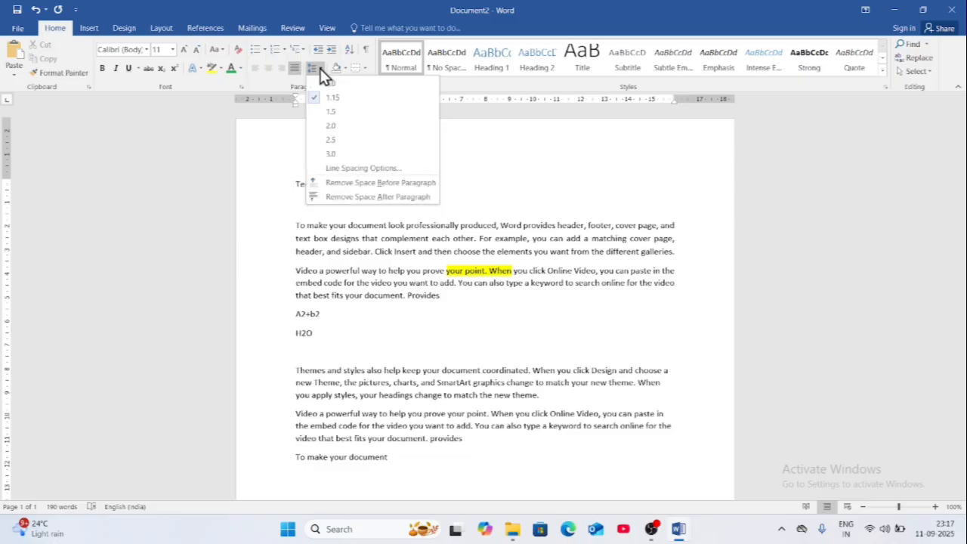
pyautogui.click(393, 187)
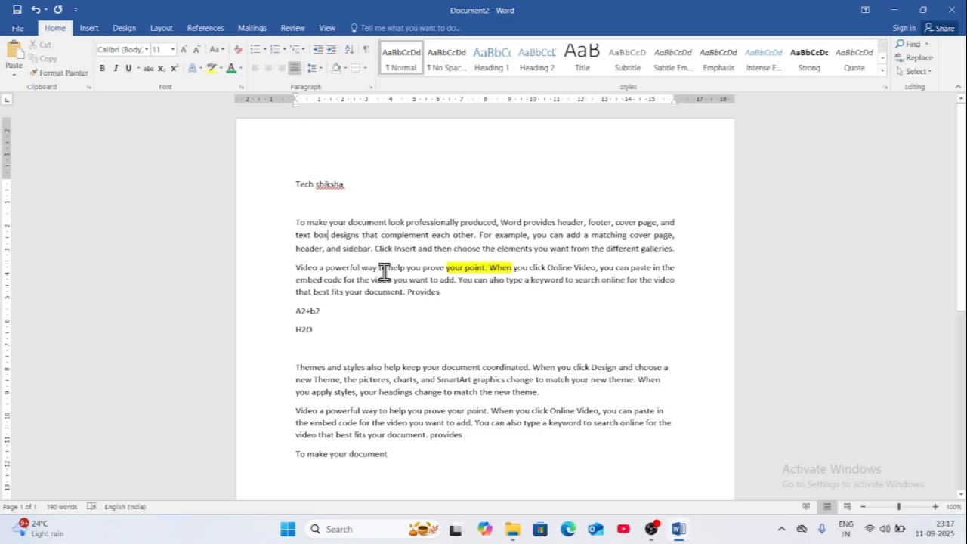
# Step: Remove the space after every paragraph in the entire document, from "Tech shiksha" to the last line
pyautogui.moveTo(408, 453); pyautogui.dragTo(298, 185)
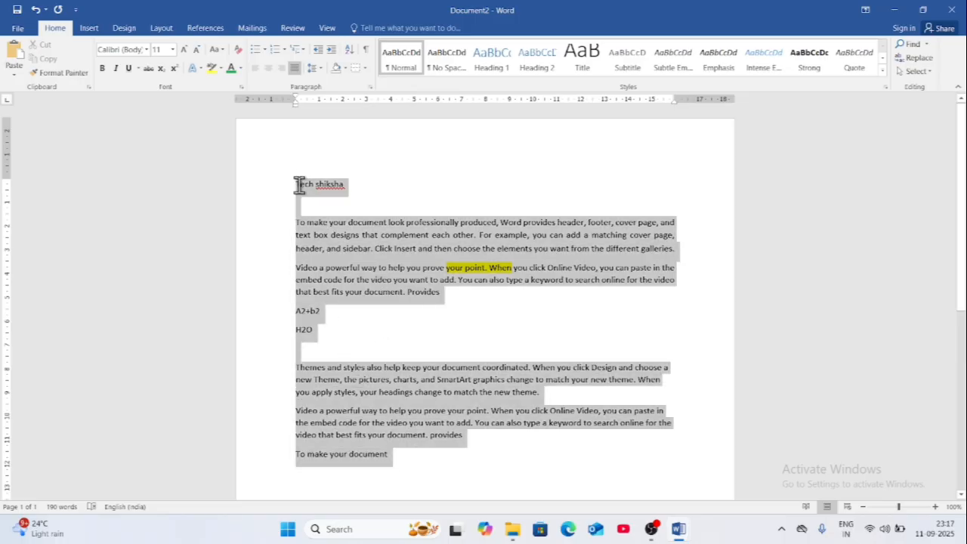
pyautogui.click(318, 68)
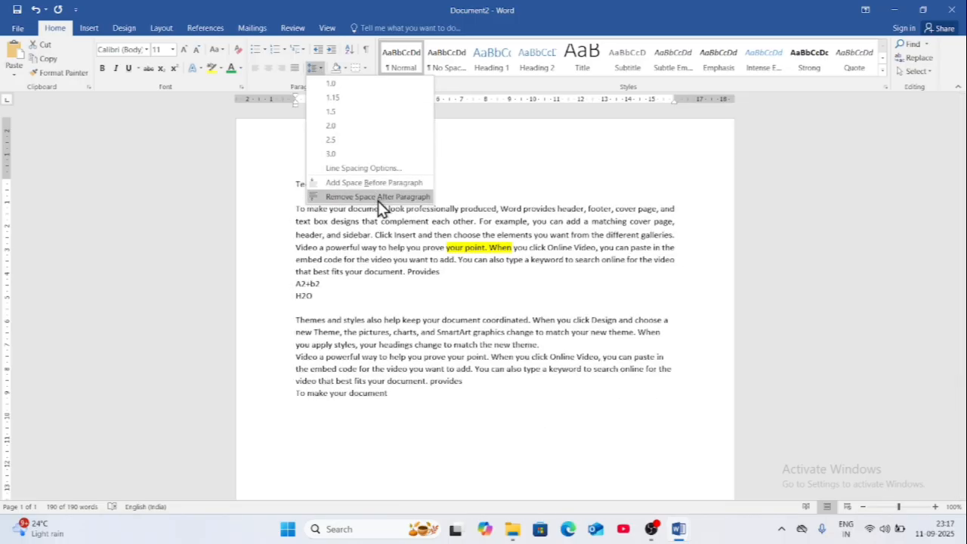
pyautogui.click(376, 196)
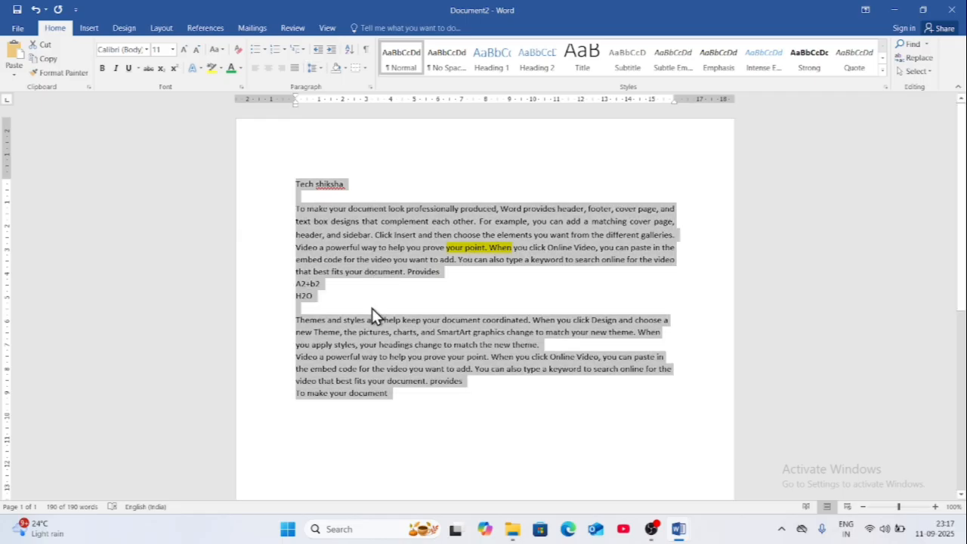
pyautogui.click(372, 308)
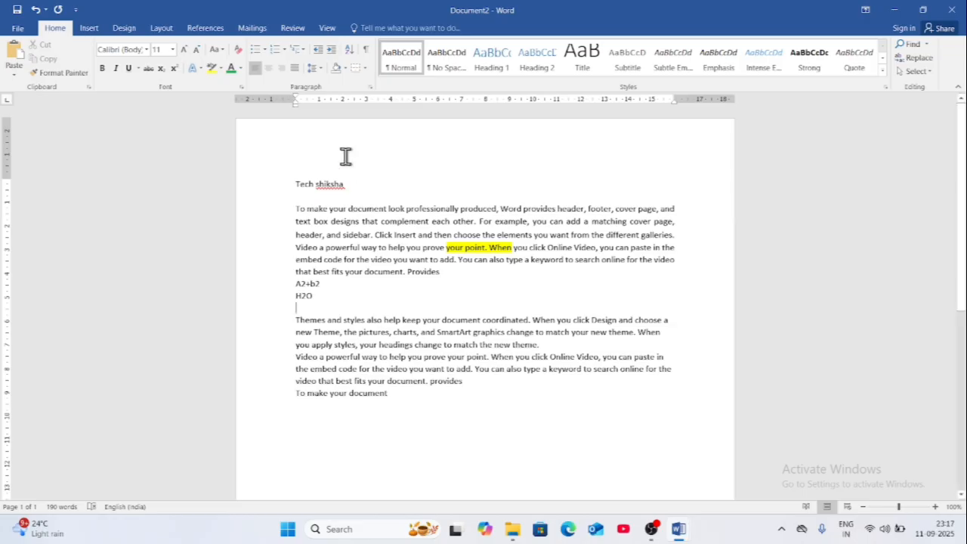
# Step: Preview theme shading colours on the paragraph beginning "To make your document look", leaving it without shading
pyautogui.click(345, 68)
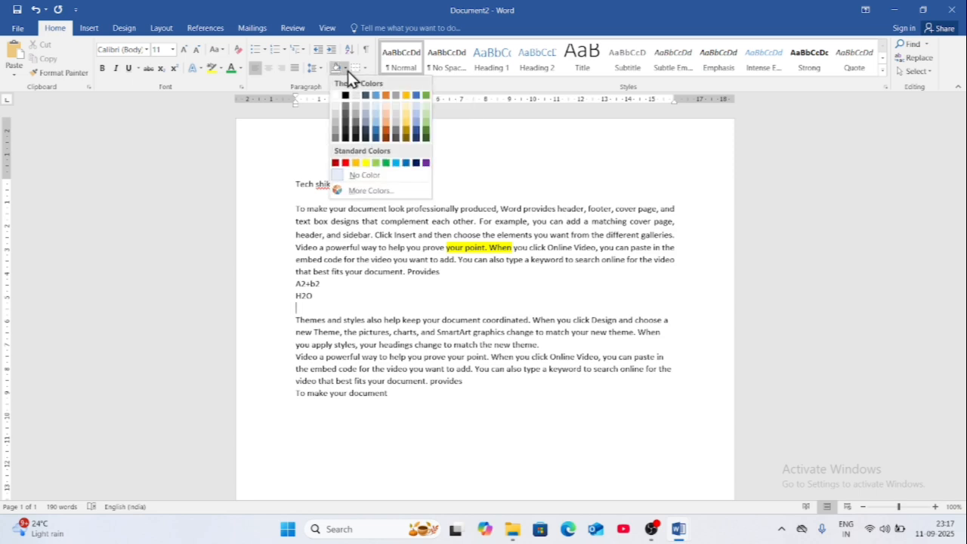
pyautogui.click(355, 175)
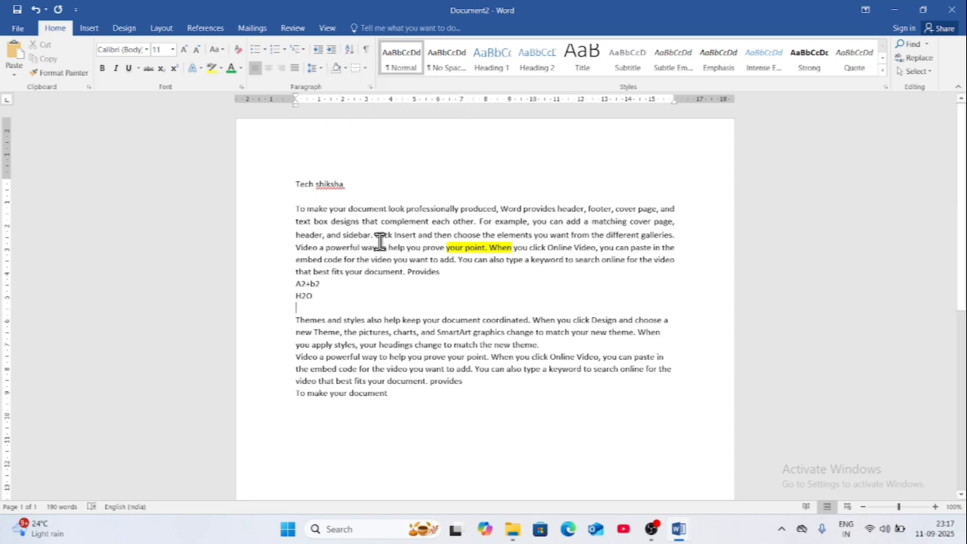
pyautogui.click(346, 69)
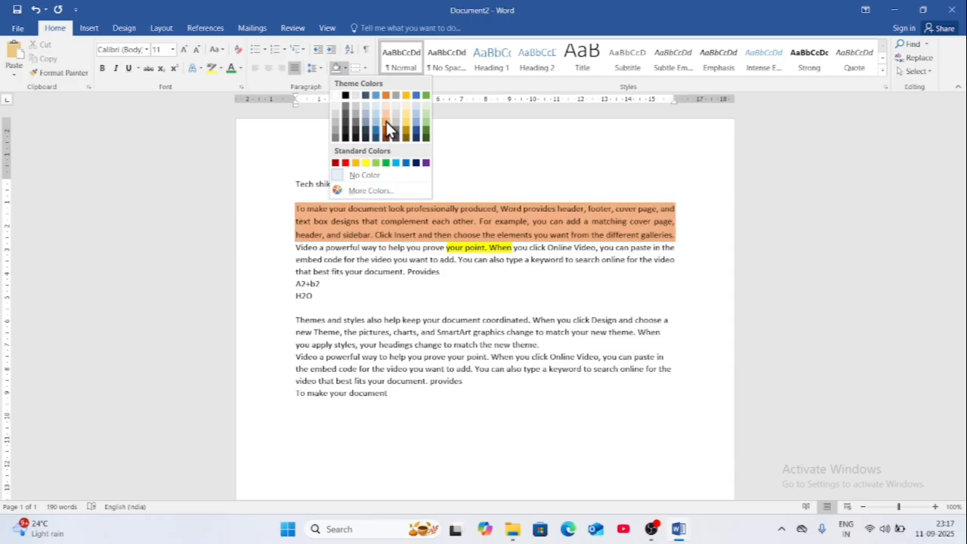
pyautogui.click(496, 181)
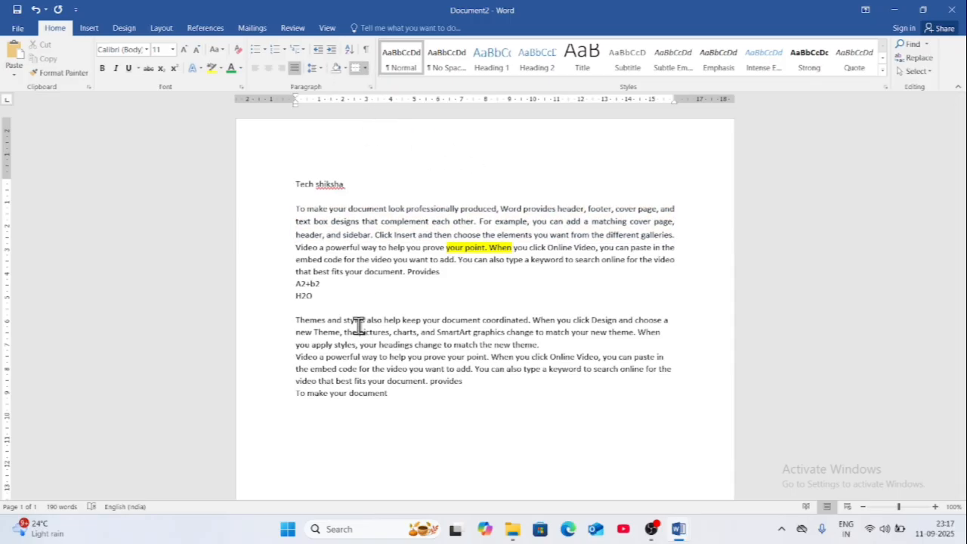
# Step: Apply all borders to the paragraph beginning "To make your document look" and remove them again
pyautogui.click(364, 67)
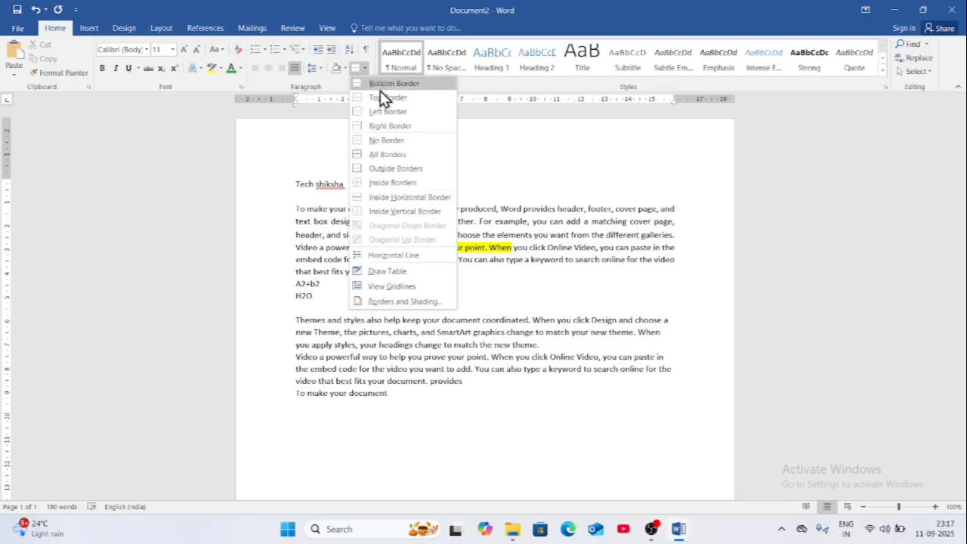
pyautogui.click(411, 153)
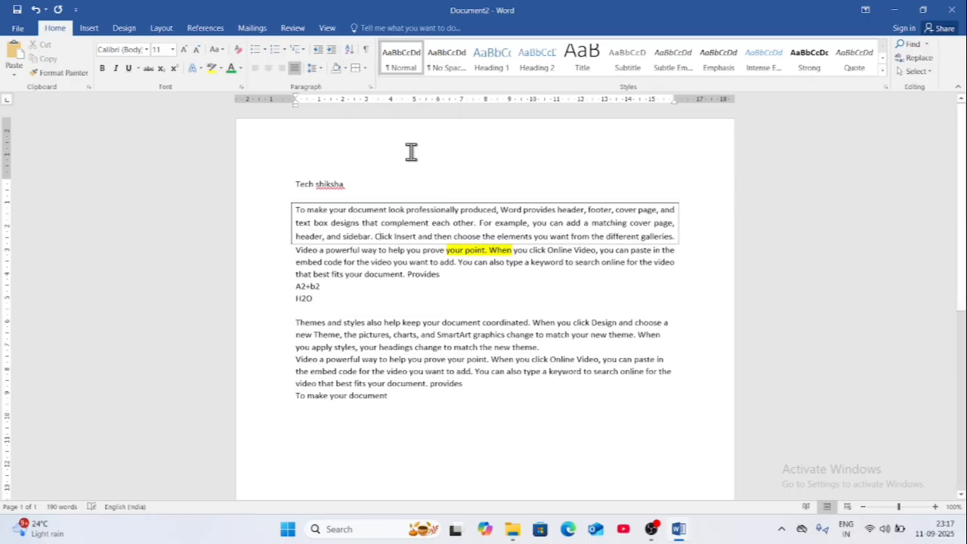
pyautogui.click(365, 68)
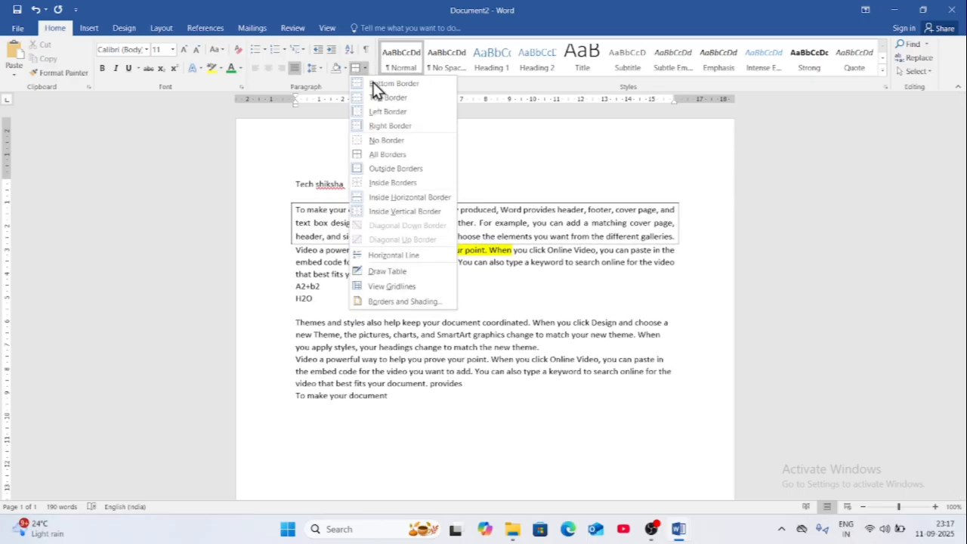
pyautogui.click(404, 139)
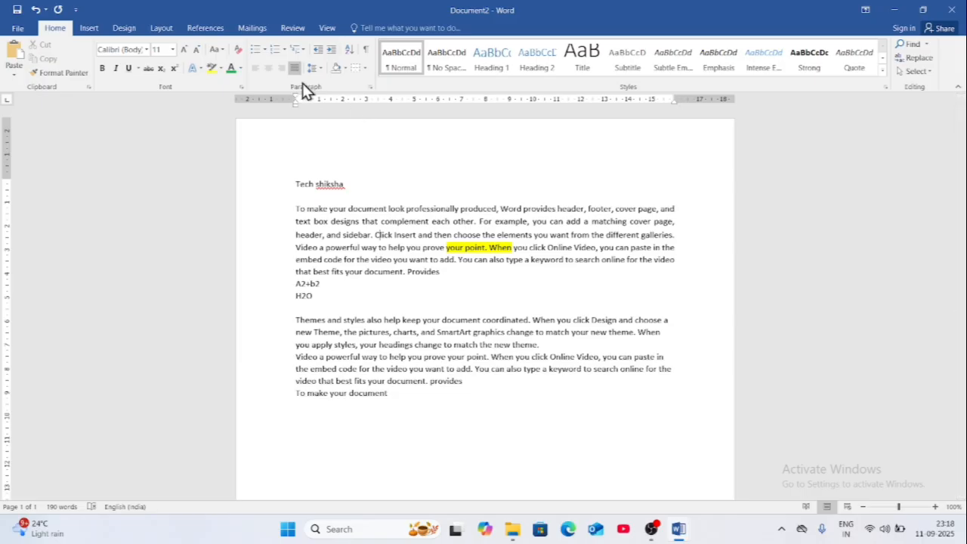
# Step: Insert an additional empty line below the "H2O" line
pyautogui.click(313, 185)
pyautogui.doubleClick(304, 190)
pyautogui.click(307, 190)
pyautogui.click(342, 223)
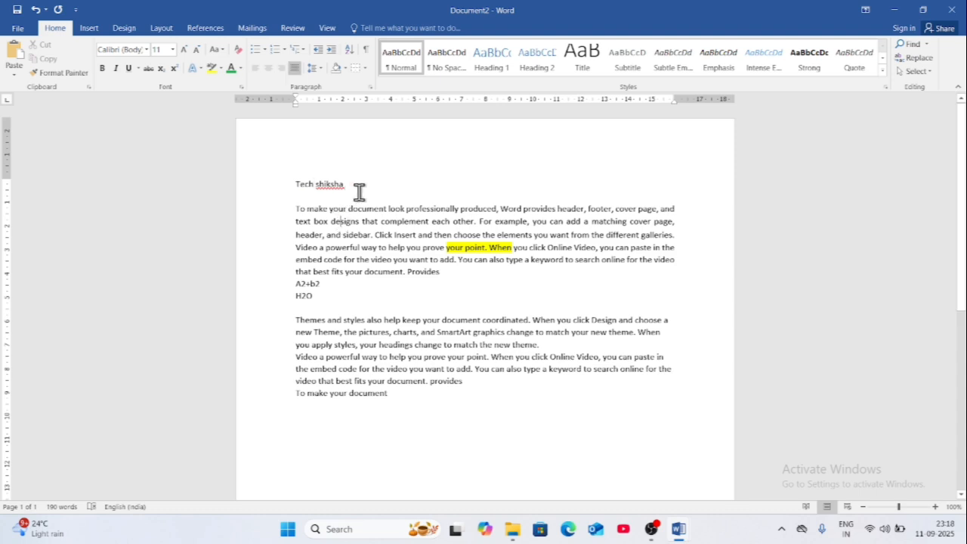
pyautogui.click(343, 294)
pyautogui.press('Return')
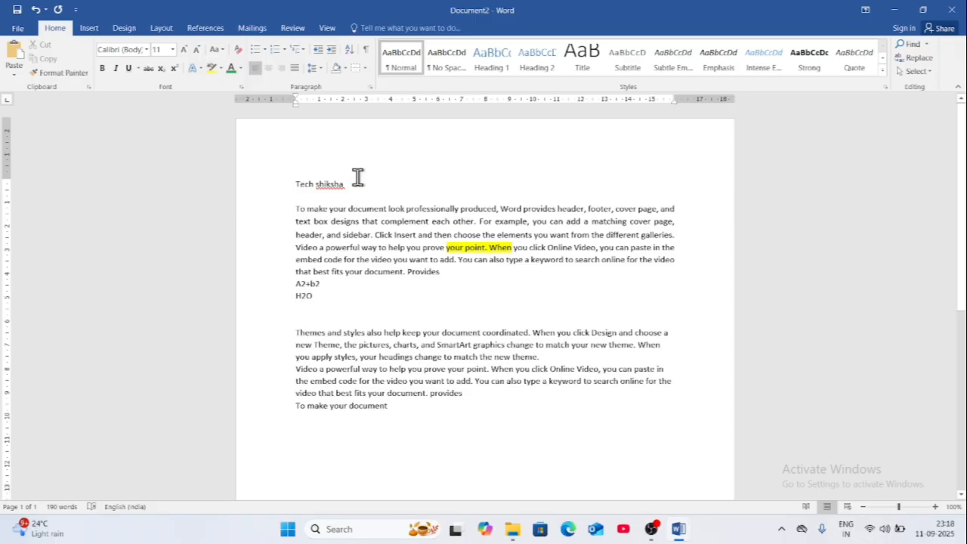
# Step: Create a bulleted list with solid round bullets directly below "Tech shiksha", containing Team a, Team b and Team c, and end it with an unbulleted line
pyautogui.click(384, 260)
pyautogui.click(358, 187)
pyautogui.press('Return')
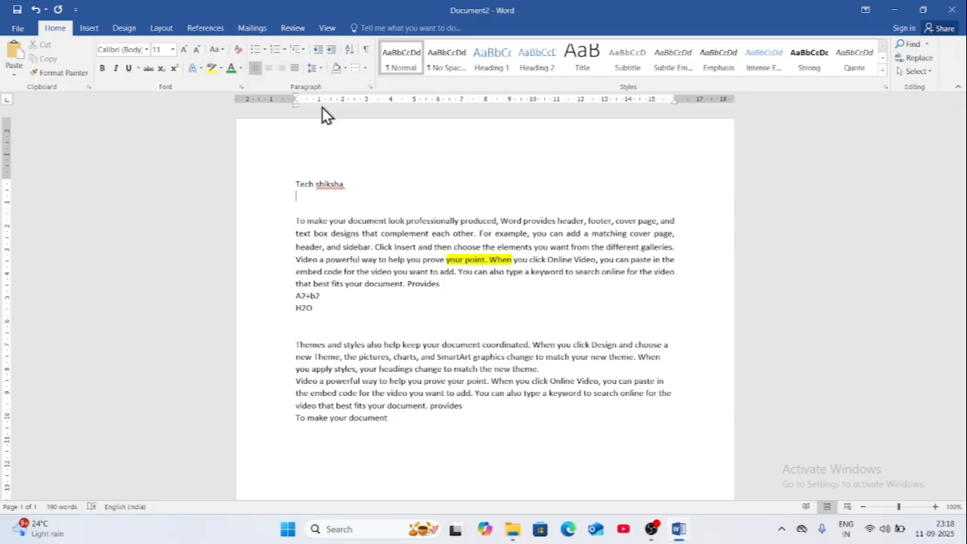
pyautogui.click(265, 50)
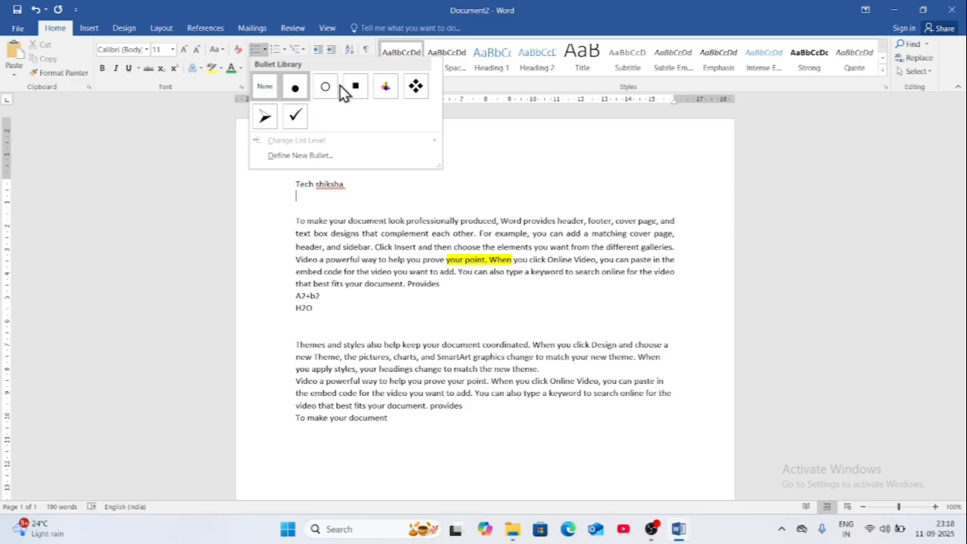
pyautogui.click(296, 89)
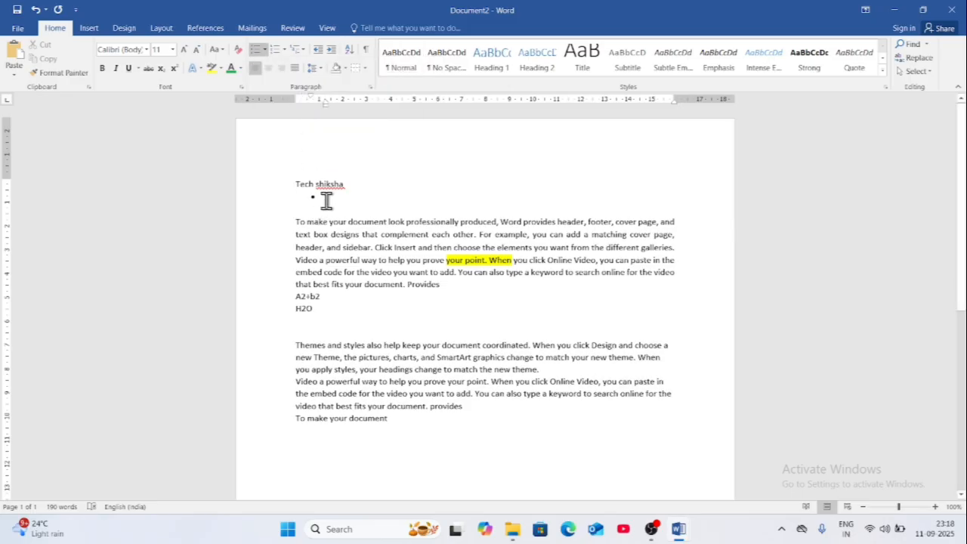
pyautogui.write('Team a')
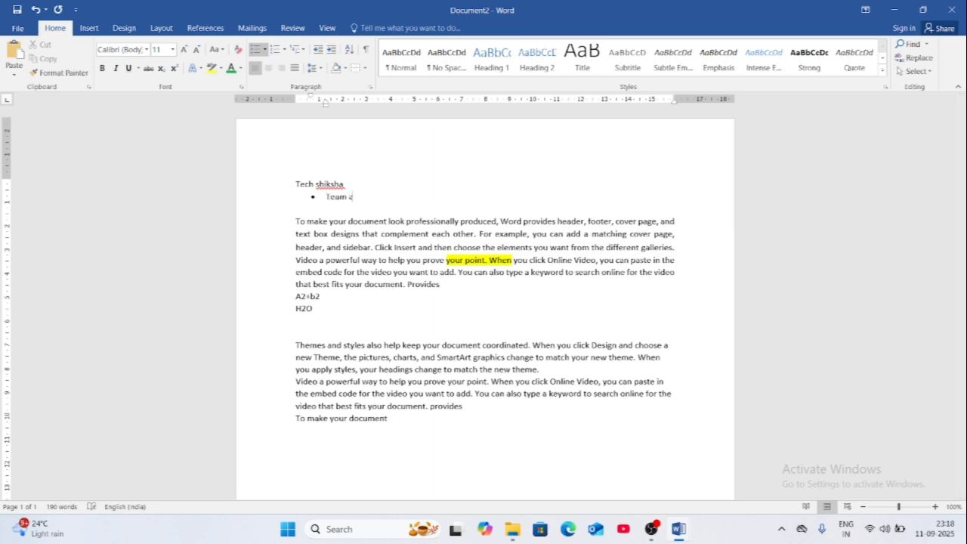
pyautogui.press('Return')
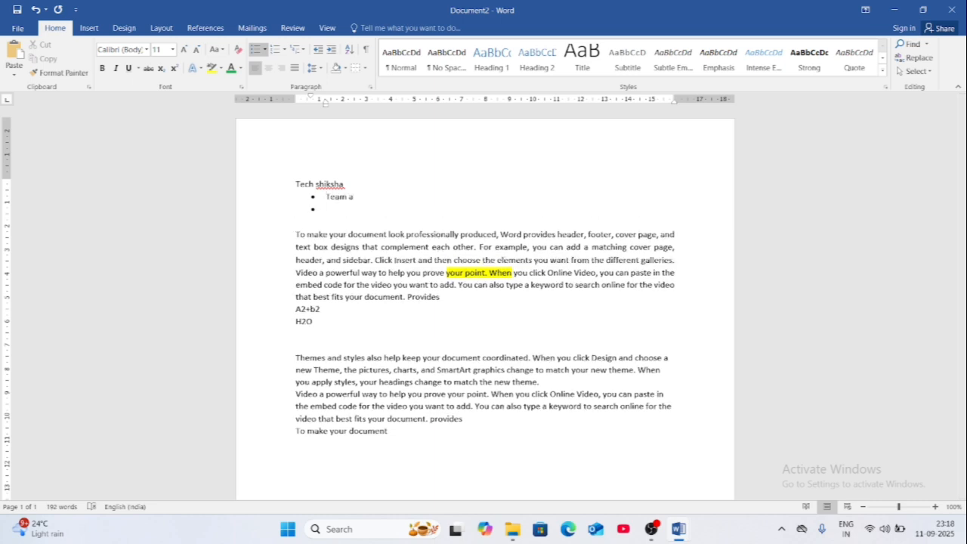
pyautogui.write('Team b')
pyautogui.press('Return')
pyautogui.write('Team c')
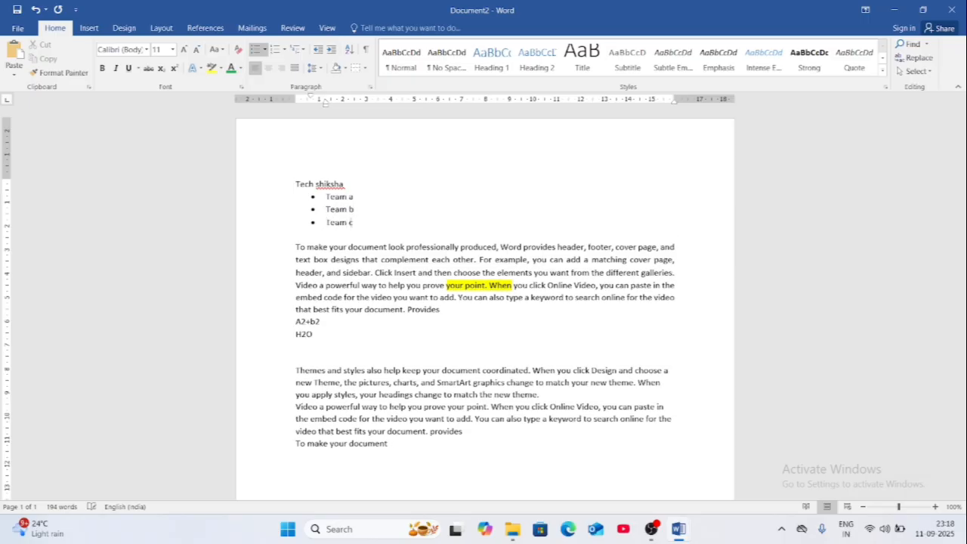
pyautogui.press('Return')
pyautogui.press('BackSpace')
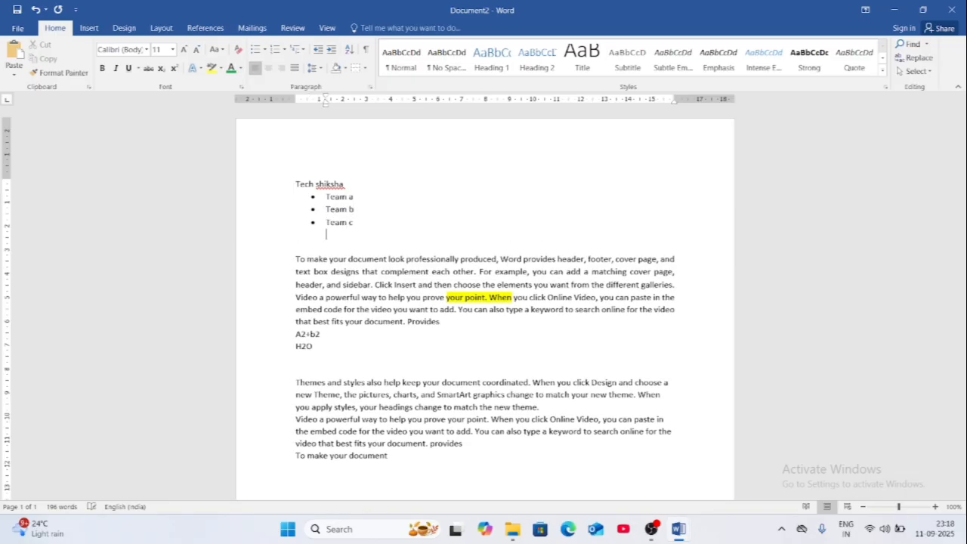
# Step: Change the bullets of the Team a to Team c list to the arrowhead style
pyautogui.click(324, 209)
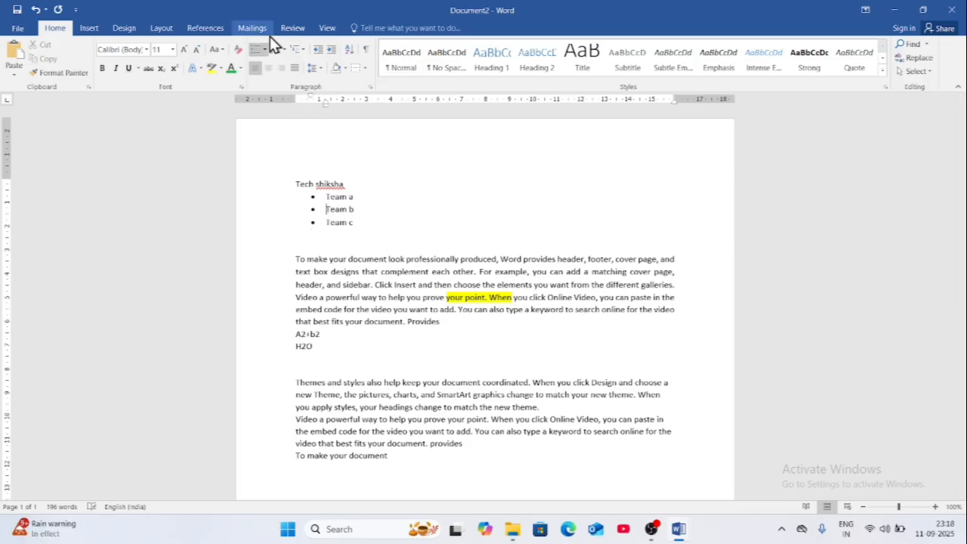
pyautogui.click(264, 50)
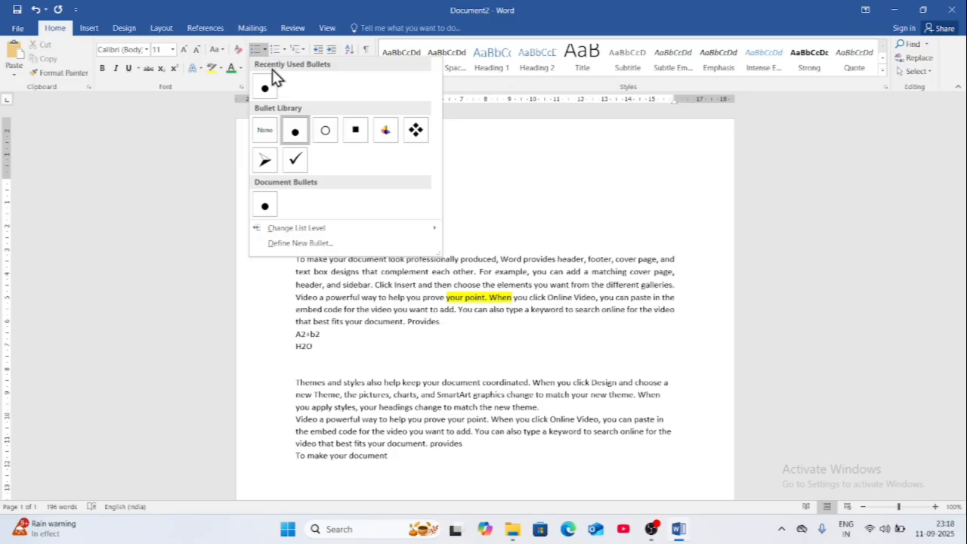
pyautogui.click(270, 163)
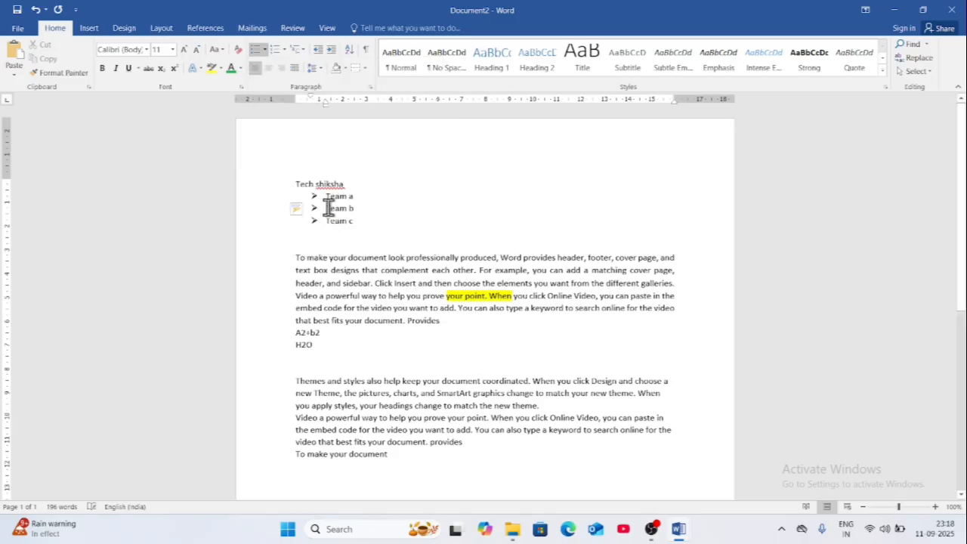
pyautogui.click(354, 231)
pyautogui.moveTo(326, 208); pyautogui.dragTo(343, 225)
# Step: Create a numbered list in the I., II., III. format below Team c, with items Team d, Team e, Team f and an empty fourth item
pyautogui.click(369, 231)
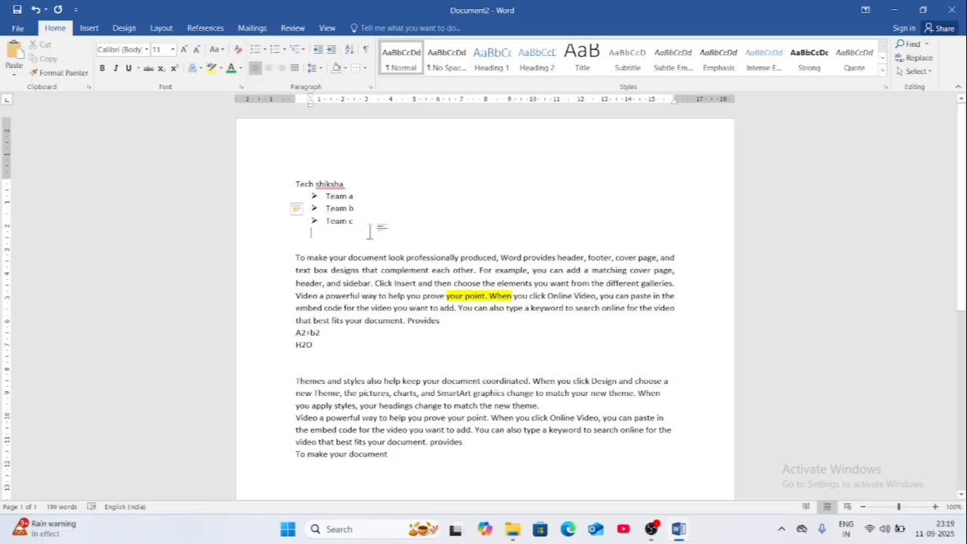
pyautogui.click(284, 49)
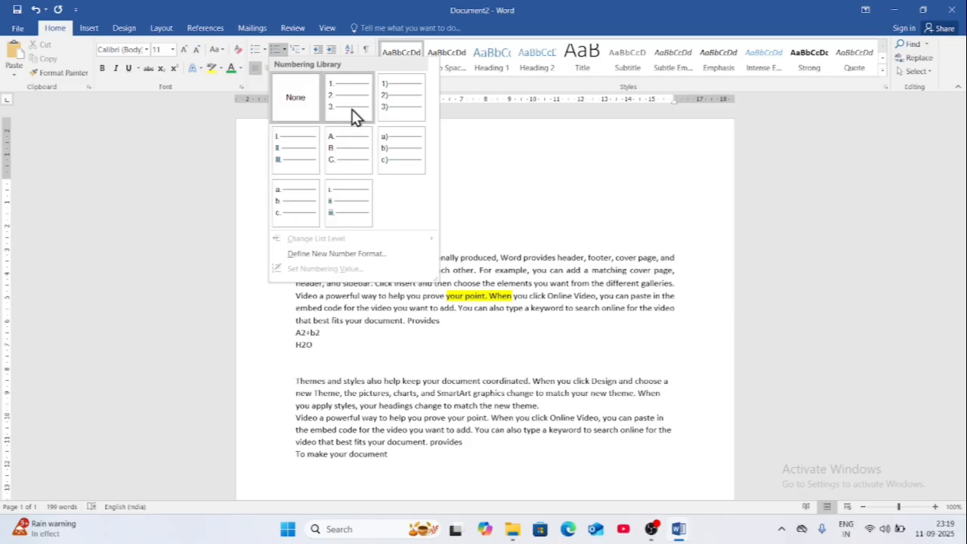
pyautogui.click(305, 160)
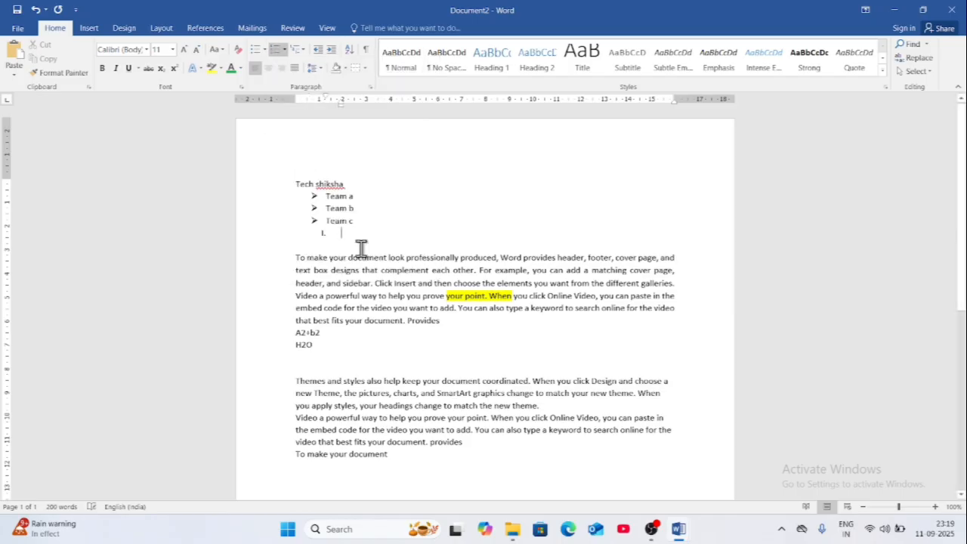
pyautogui.write('team ')
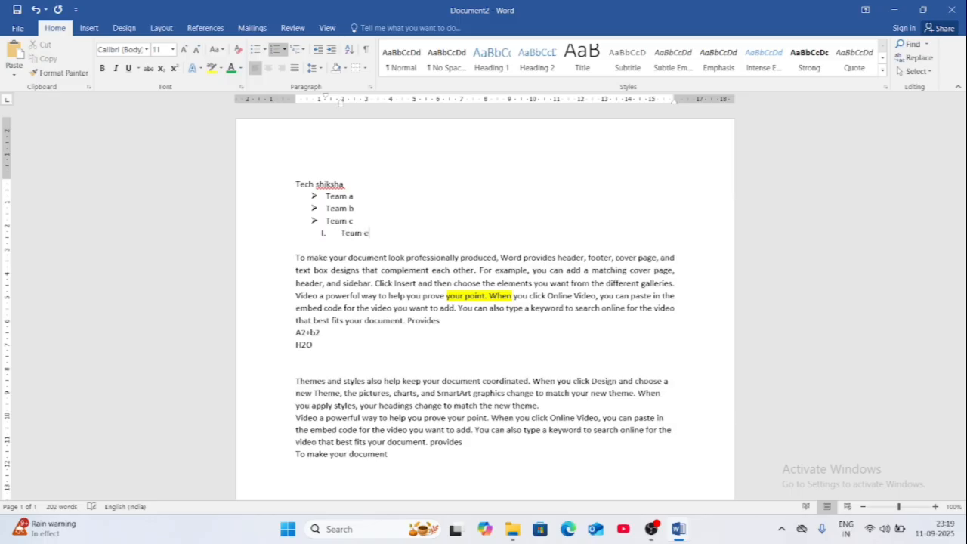
pyautogui.write('d')
pyautogui.press('Return')
pyautogui.write('team')
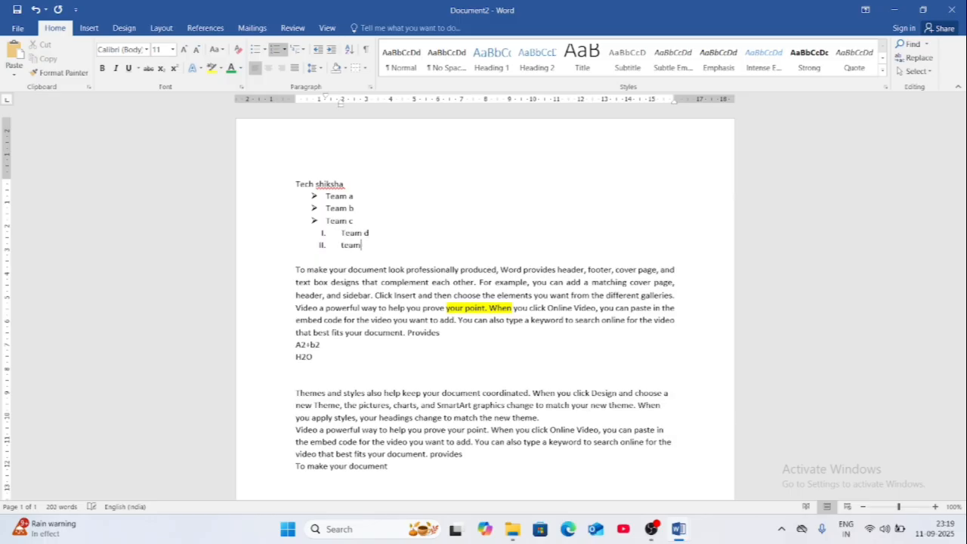
pyautogui.write(' e')
pyautogui.press('Return')
pyautogui.write('team f')
pyautogui.press('Return')
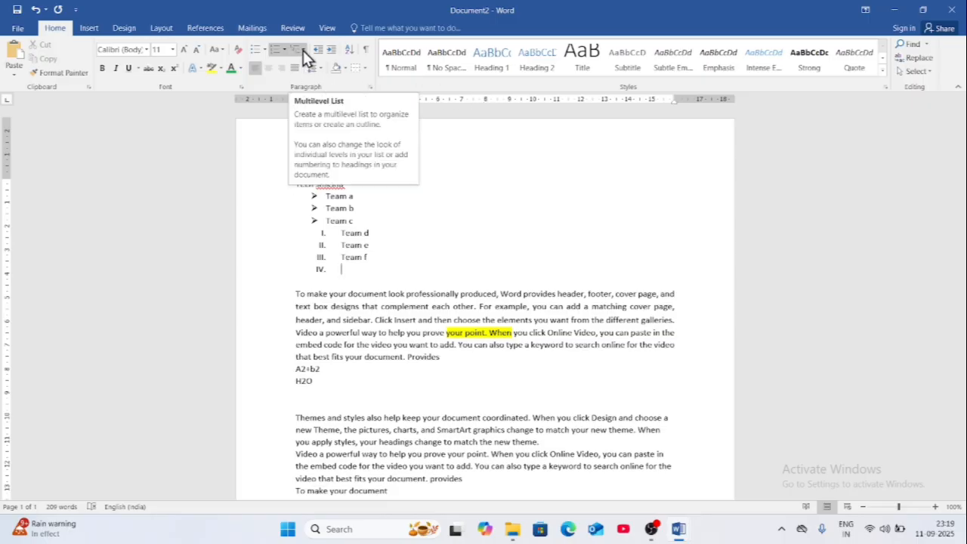
# Step: Add two indented second-level bullets under Team a and enter a member's first name in each
pyautogui.click(371, 197)
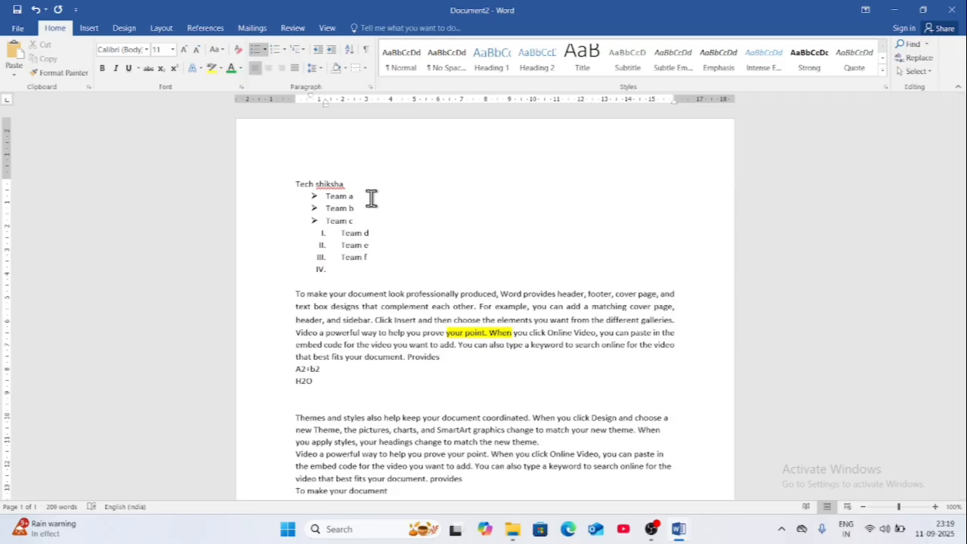
pyautogui.press('Return')
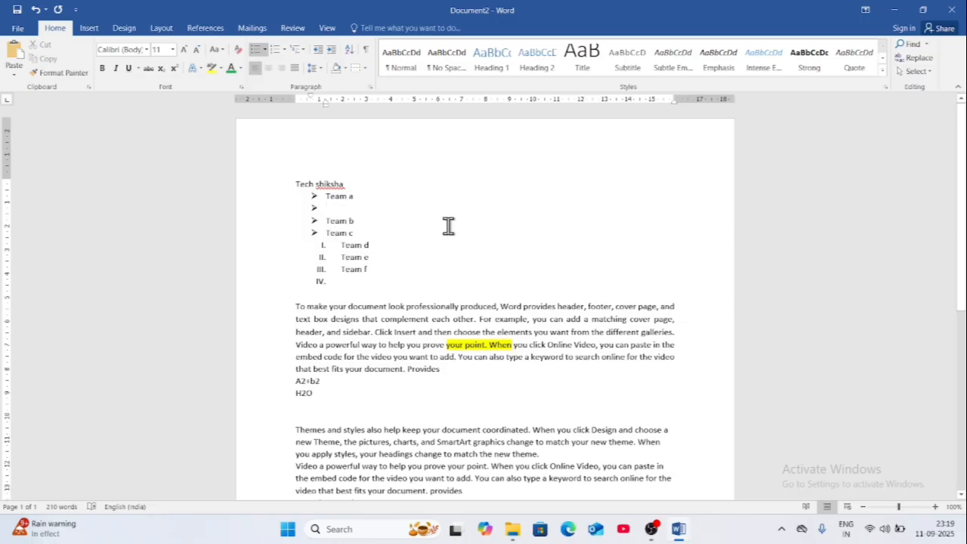
pyautogui.press('Tab')
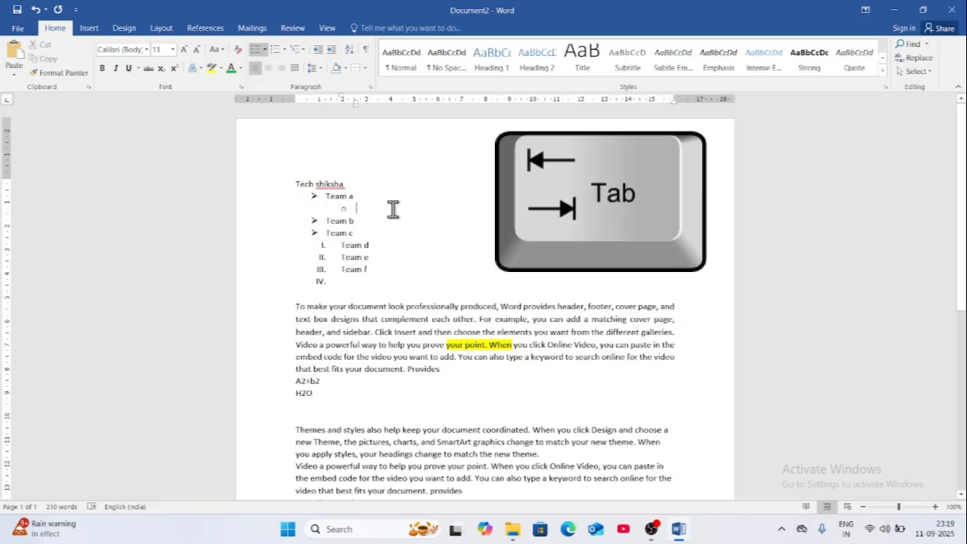
pyautogui.write('a')
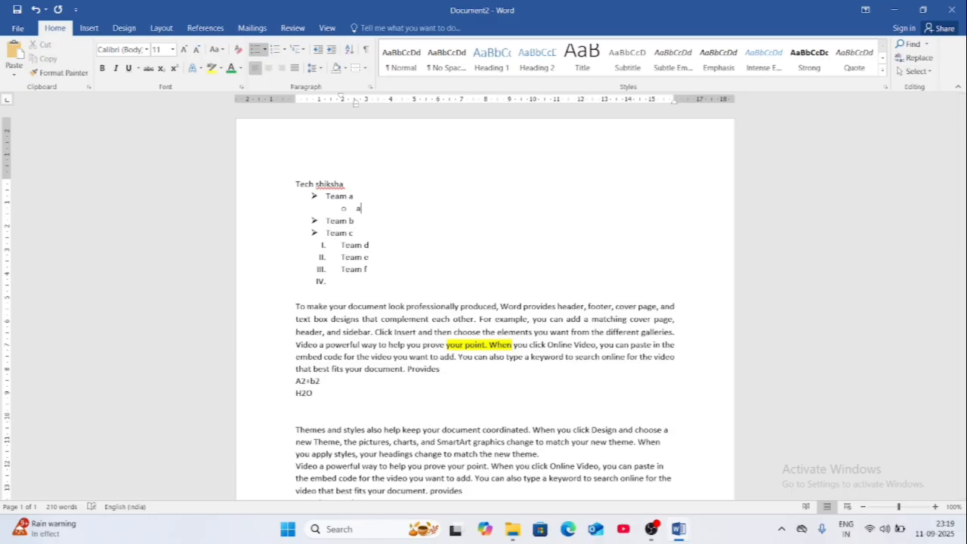
pyautogui.press('BackSpace')
pyautogui.write('raj')
pyautogui.press('Return')
pyautogui.write('rajesh')
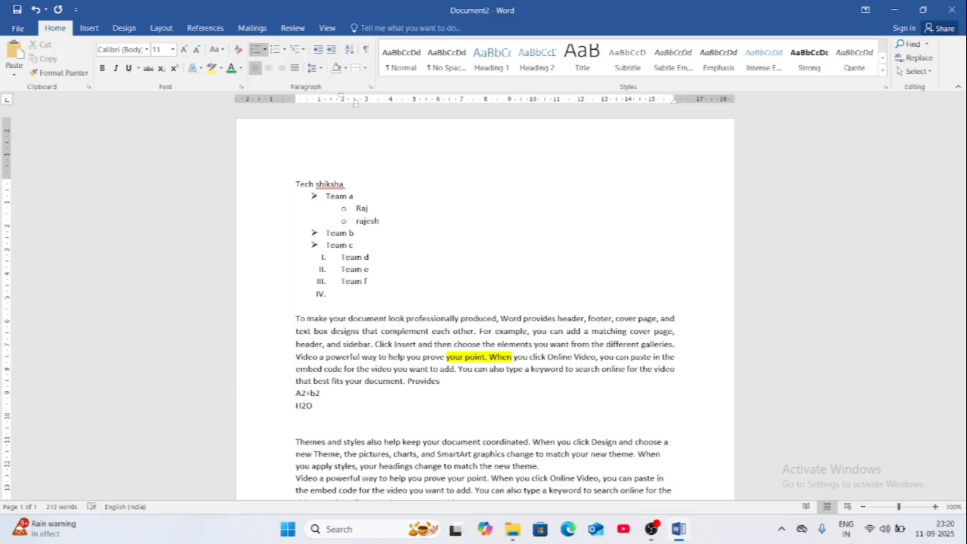
# Step: Add two indented second-level bullets under Team b and enter a member's first name in each
pyautogui.click(361, 235)
pyautogui.press('Return')
pyautogui.press('Tab')
pyautogui.write('rinku')
pyautogui.press('Return')
pyautogui.write('punkaj')
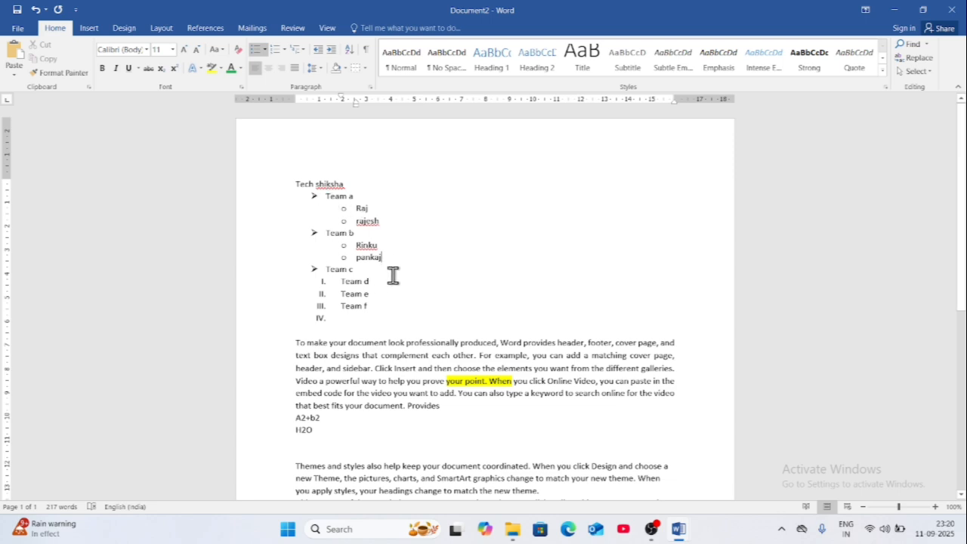
# Step: Apply the 1., 1.1., 1.1.1. multilevel list format to the items from Team a through Team c, including their sub-items
pyautogui.moveTo(393, 269); pyautogui.dragTo(309, 194)
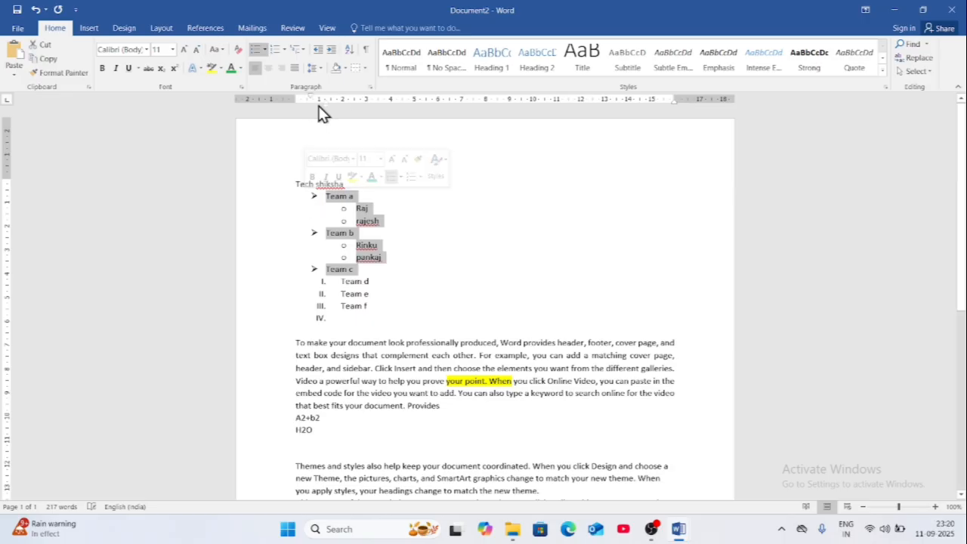
pyautogui.click(302, 52)
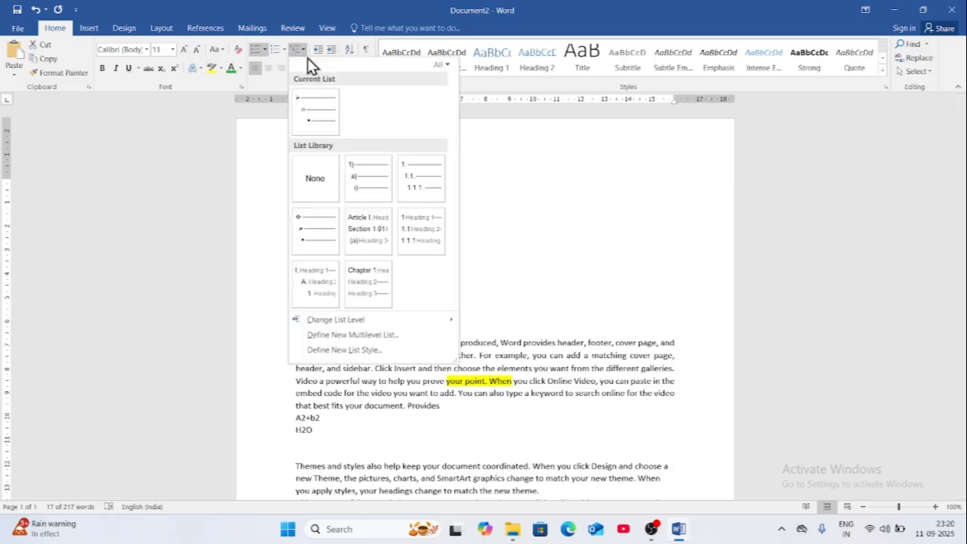
pyautogui.click(416, 187)
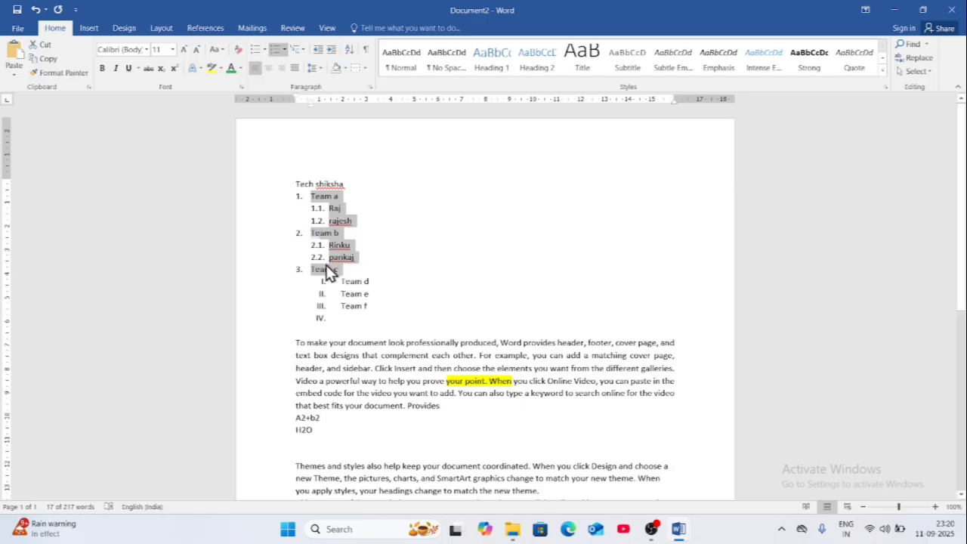
# Step: Increase the left indent of the paragraph beginning "To make your document look professionally produced" by three levels
pyautogui.click(448, 276)
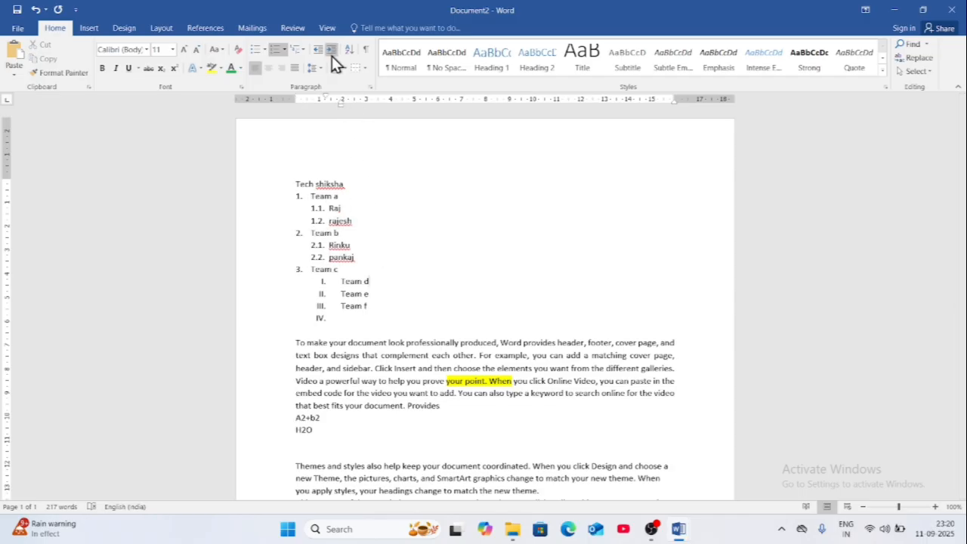
pyautogui.scroll(-1, 363, 283)
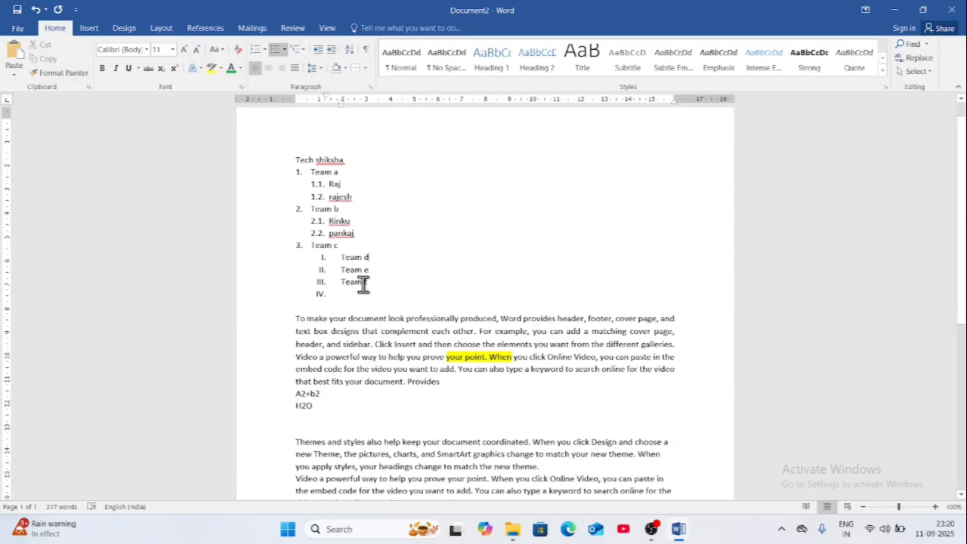
pyautogui.scroll(-1, 364, 284)
pyautogui.click(299, 280)
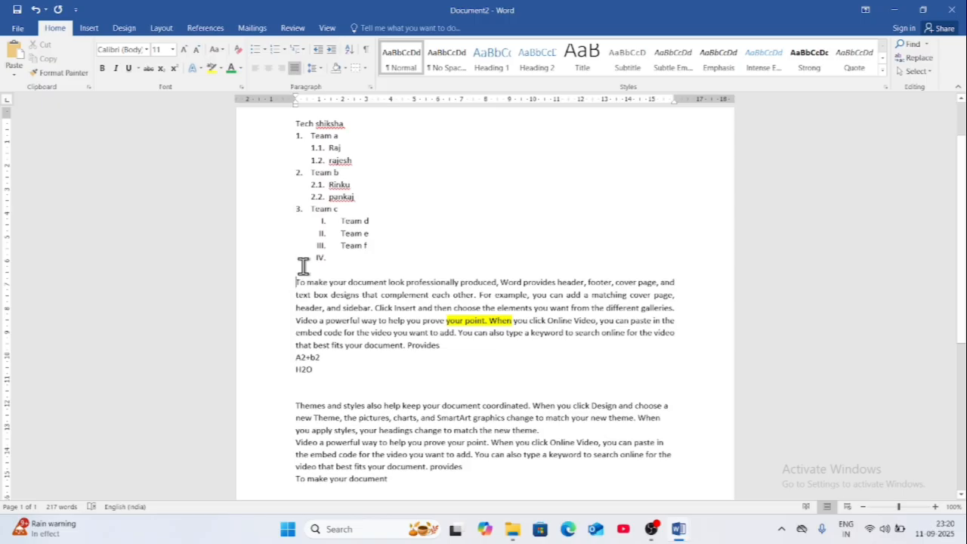
pyautogui.click(331, 50)
pyautogui.click(331, 50)
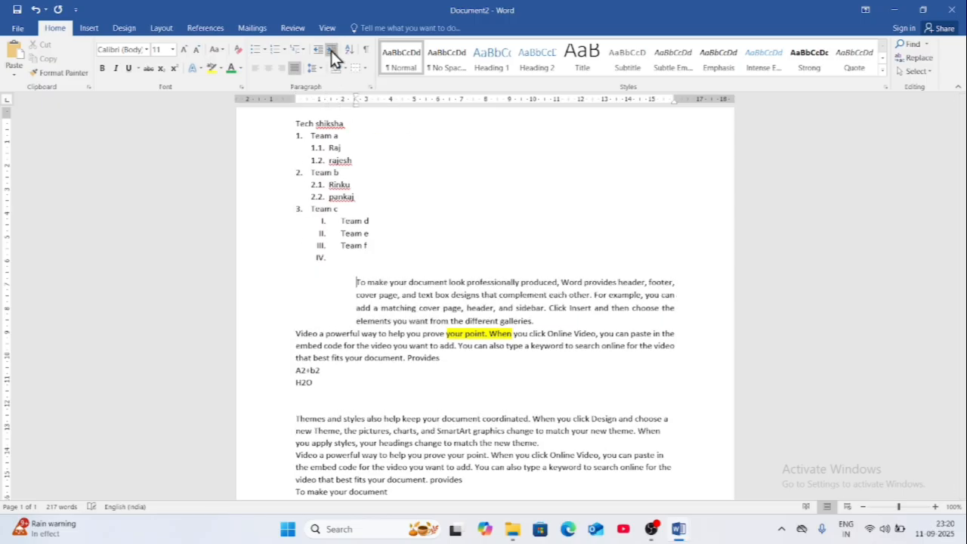
pyautogui.click(331, 51)
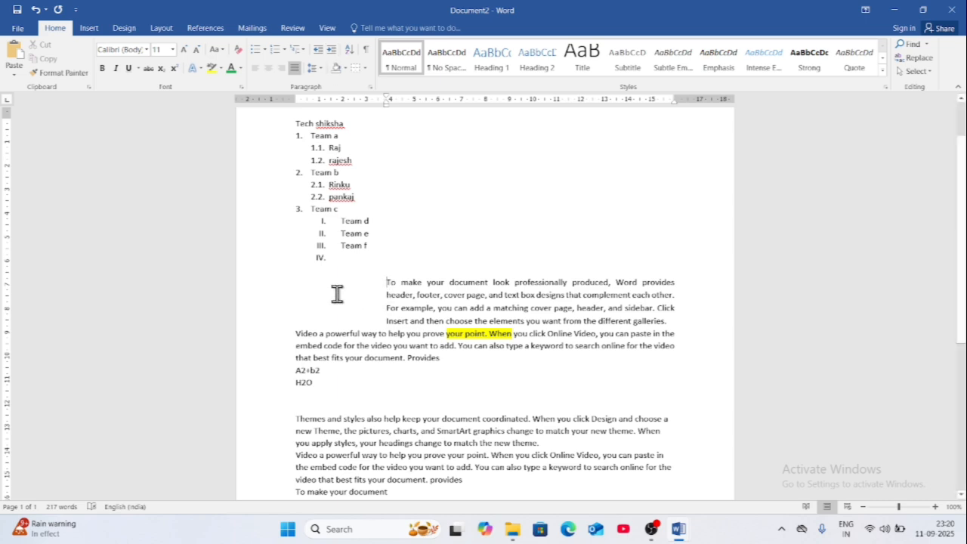
# Step: Remove the left indent from the "To make your document" paragraph so that it starts at the margin
pyautogui.press('BackSpace')
pyautogui.press('BackSpace')
pyautogui.press('BackSpace')
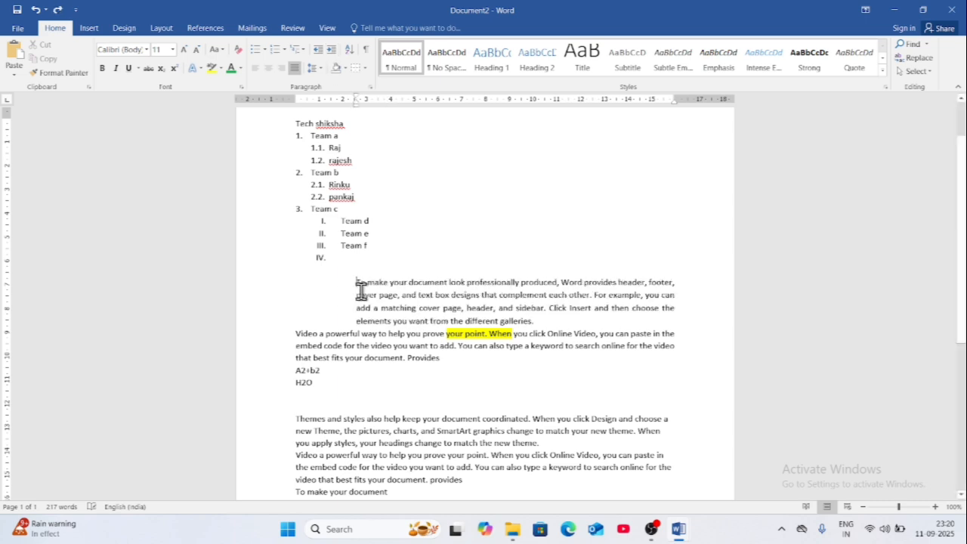
# Step: Try moving the first line of the "To make your document" paragraph inward with blank space, and take that spacing back out
pyautogui.press('Tab')
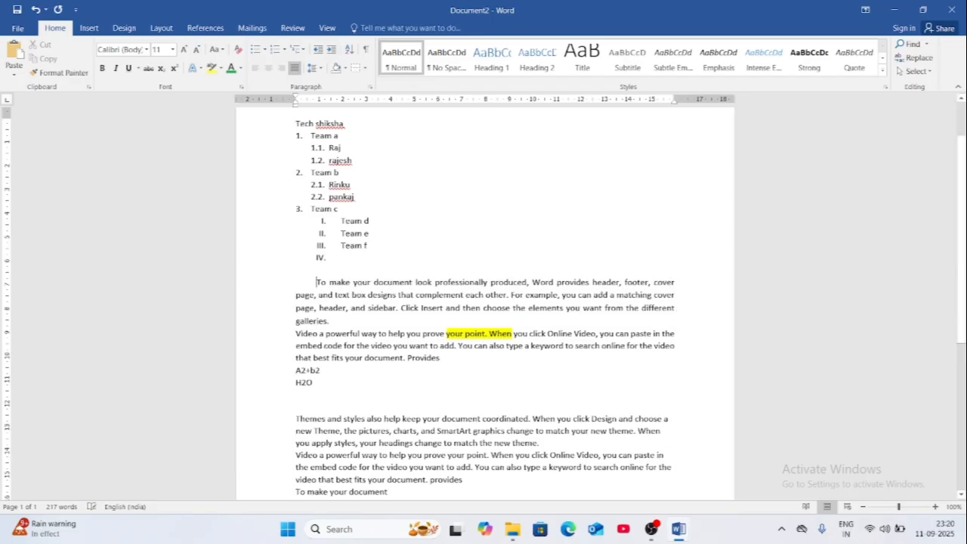
pyautogui.hotkey('ctrl', 'z')
pyautogui.hotkey('ctrl', 'z')
pyautogui.hotkey('ctrl', 'z')
pyautogui.hotkey('ctrl', 'z')
pyautogui.hotkey('ctrl', 'z')
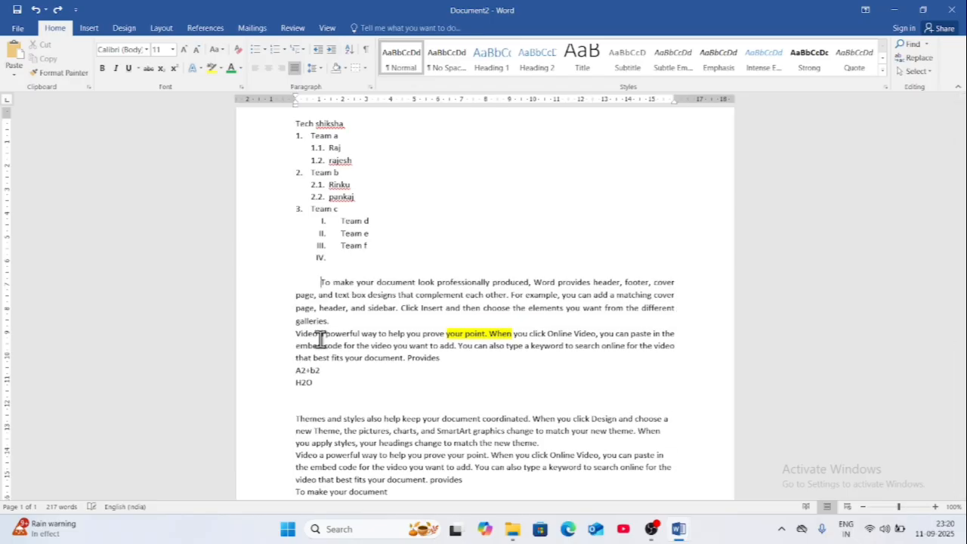
pyautogui.hotkey('ctrl', 'z')
pyautogui.hotkey('ctrl', 'z')
pyautogui.hotkey('ctrl', 'z')
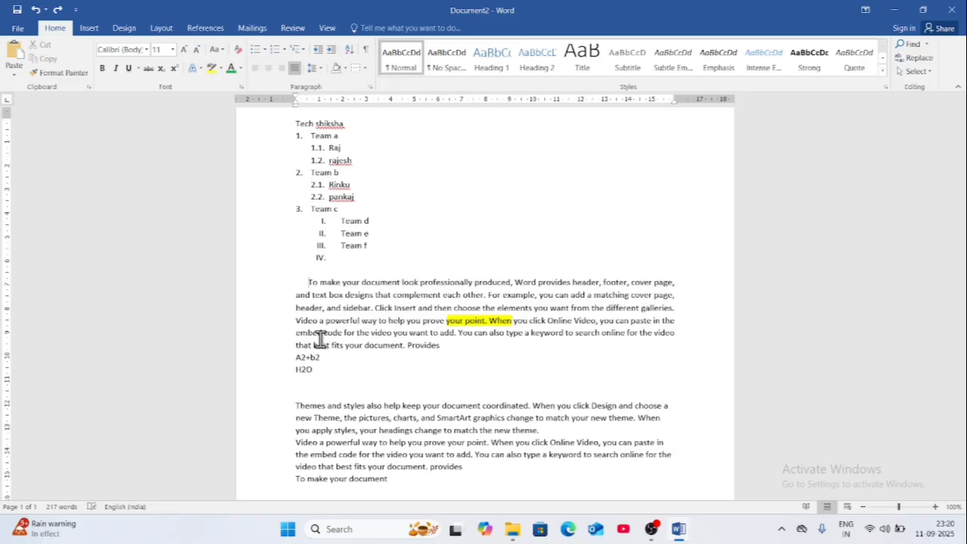
pyautogui.hotkey('ctrl', 'z')
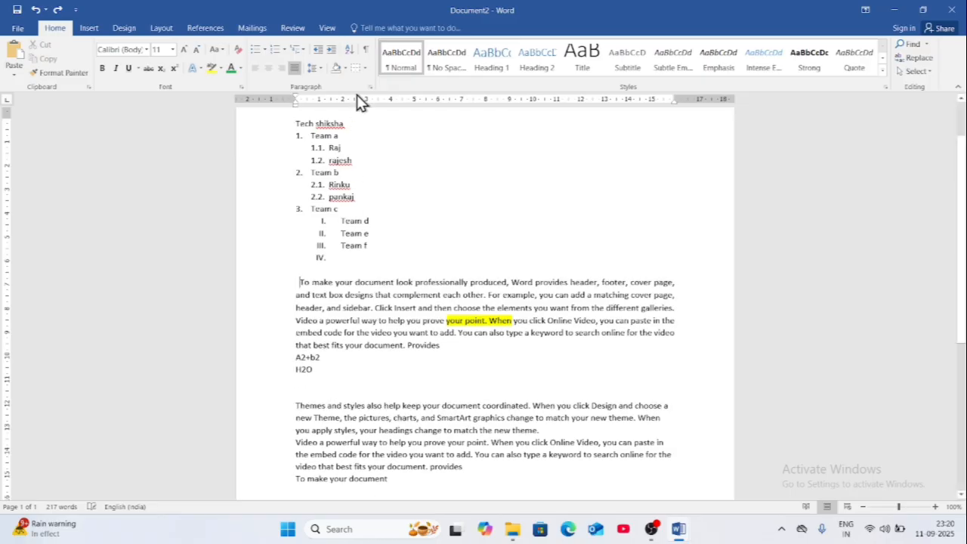
# Step: Increase the left indent of the whole "To make your document" paragraph by six levels
pyautogui.click(332, 51)
pyautogui.click(333, 52)
pyautogui.click(333, 51)
pyautogui.click(333, 52)
pyautogui.click(333, 51)
pyautogui.click(332, 52)
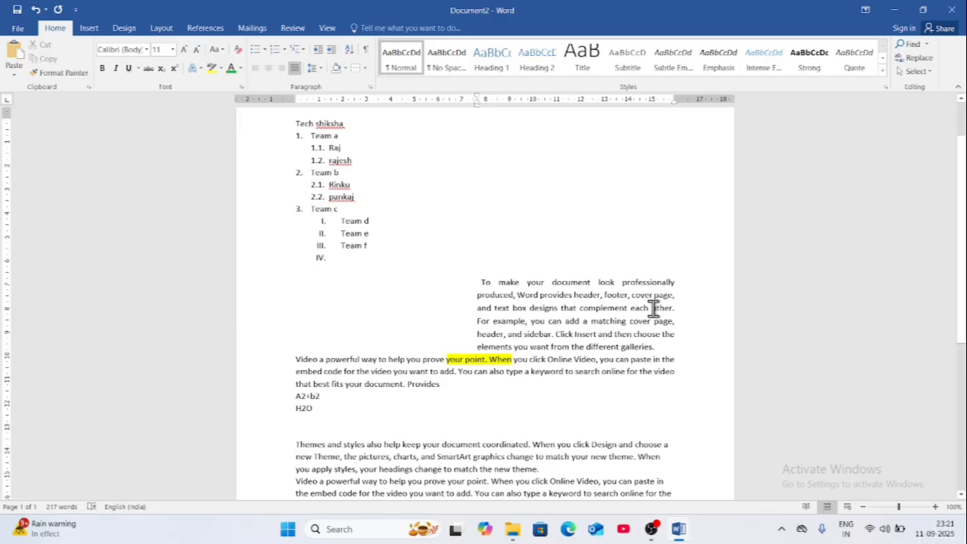
# Step: Decrease the indent of the "To make your document" paragraph by six levels, back to the left margin
pyautogui.click(317, 49)
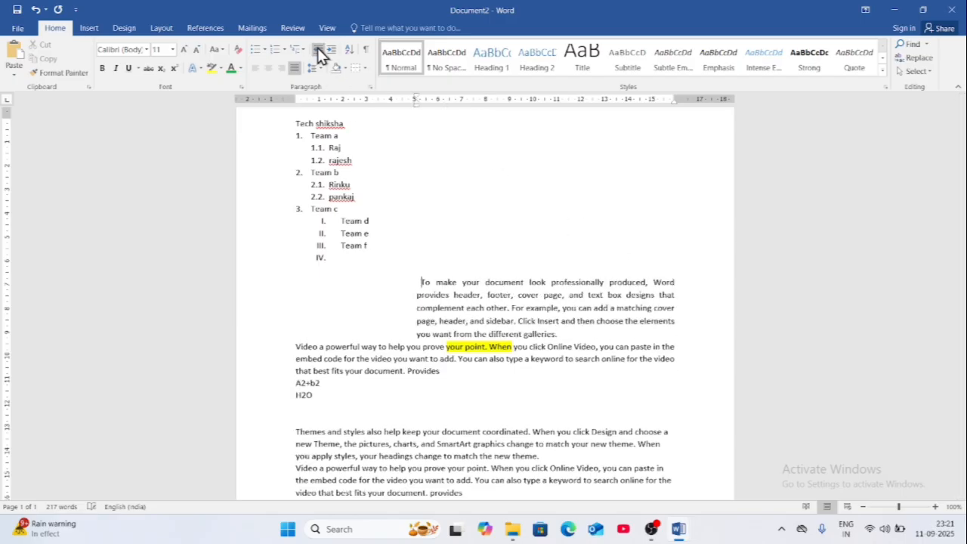
pyautogui.click(317, 49)
pyautogui.click(317, 49)
pyautogui.click(317, 49)
pyautogui.click(318, 49)
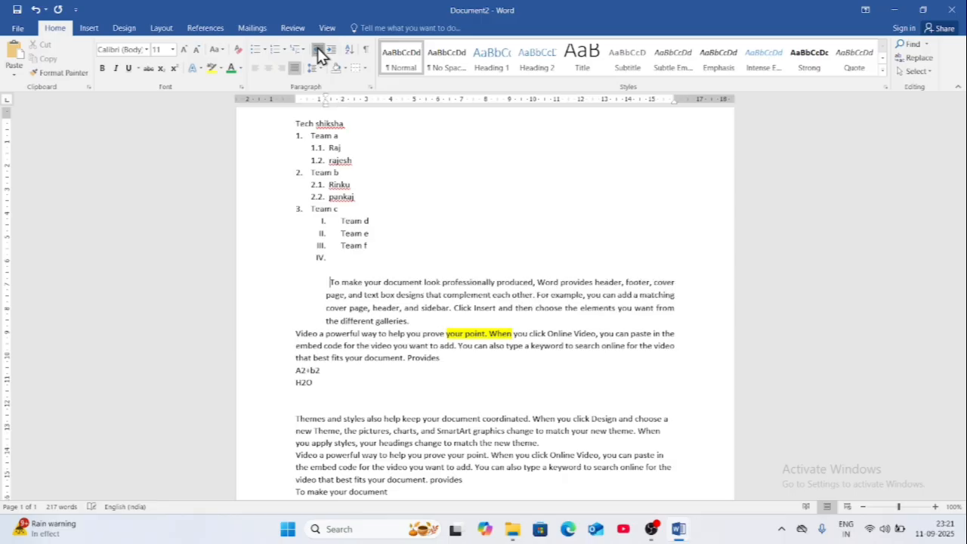
pyautogui.click(317, 49)
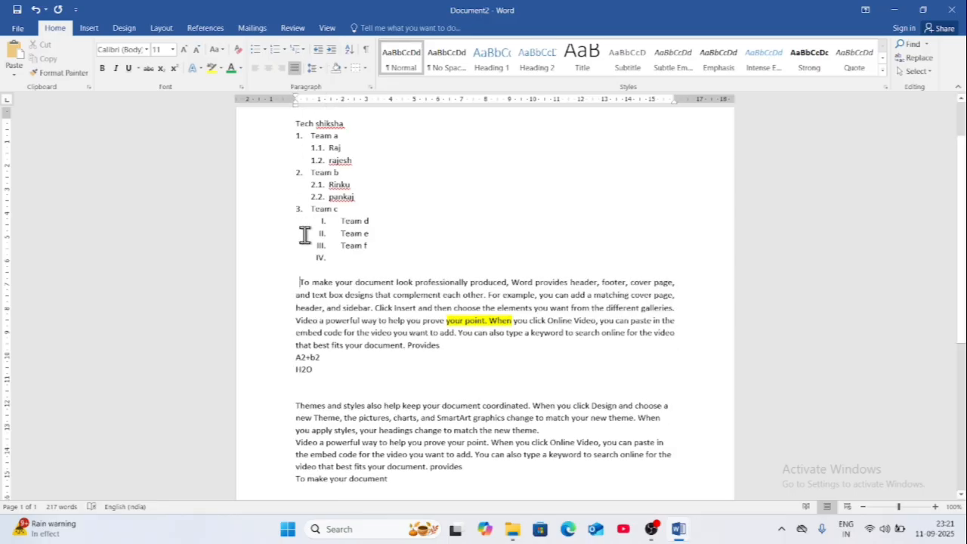
# Step: Indent the "To make your document" paragraph by four levels and reset its paragraph formatting to the style's default
pyautogui.hotkey('ctrl', 'm')
pyautogui.hotkey('ctrl', 'm')
pyautogui.hotkey('ctrl', 'm')
pyautogui.hotkey('ctrl', 'm')
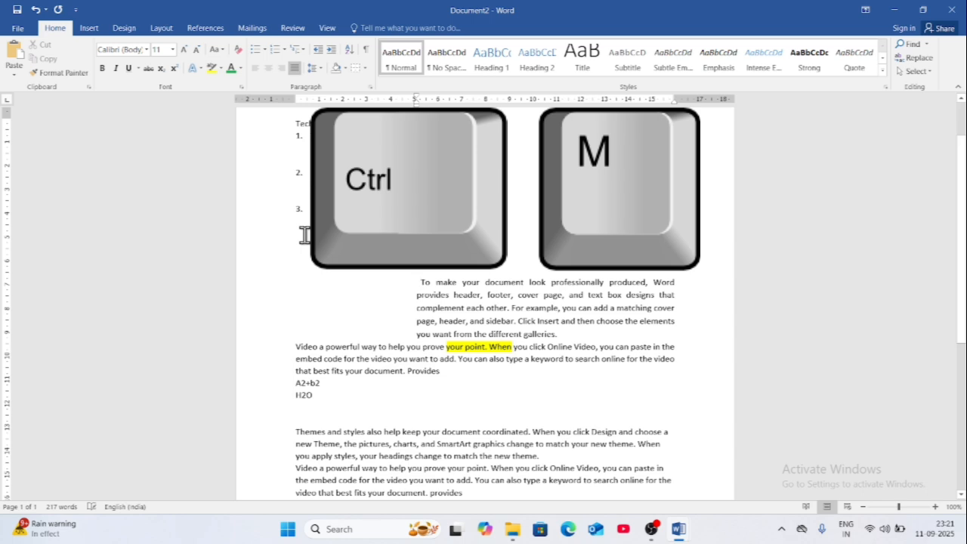
pyautogui.hotkey('ctrl', 'q')
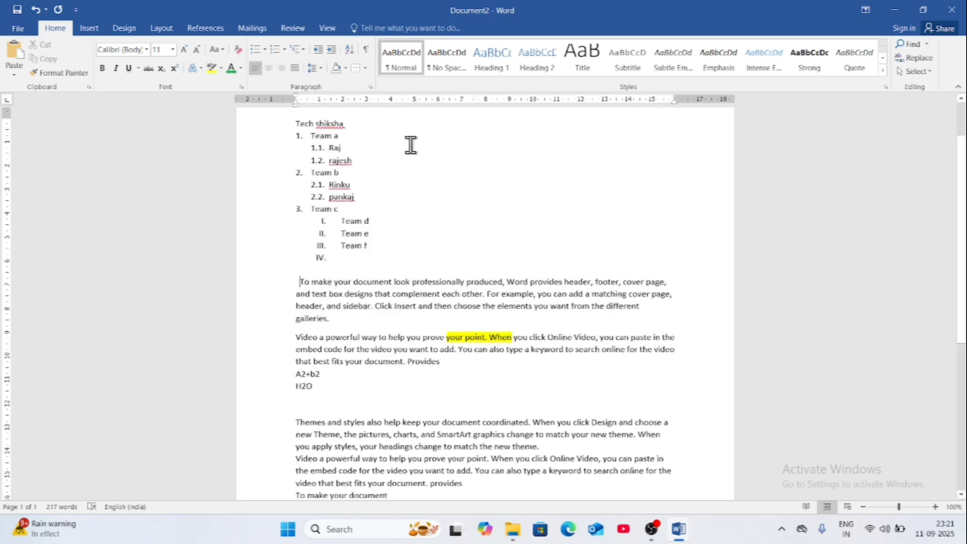
# Step: Below the H2O line, enter the fruit names Banana, Orange, pineapple and Apple on separate lines in that order
pyautogui.scroll(2, 400, 272)
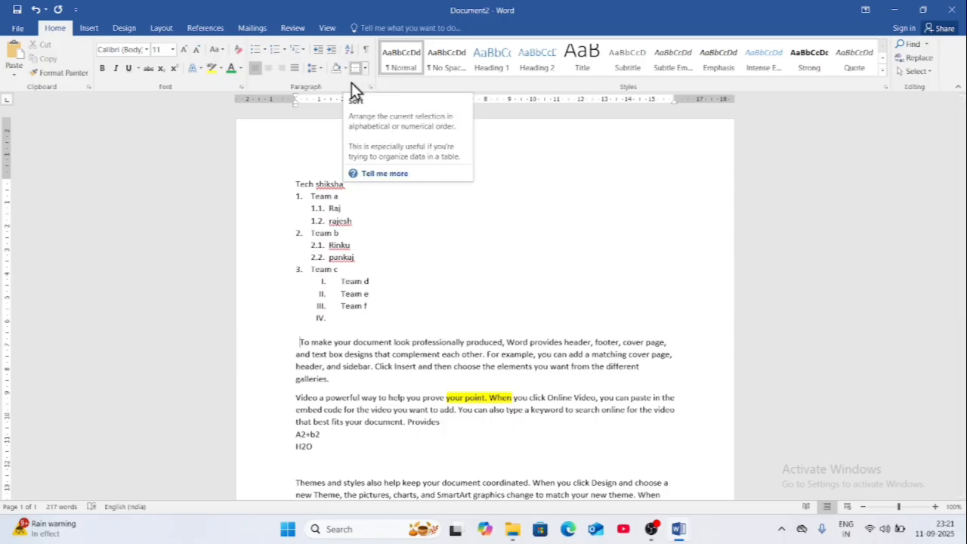
pyautogui.scroll(-3, 388, 306)
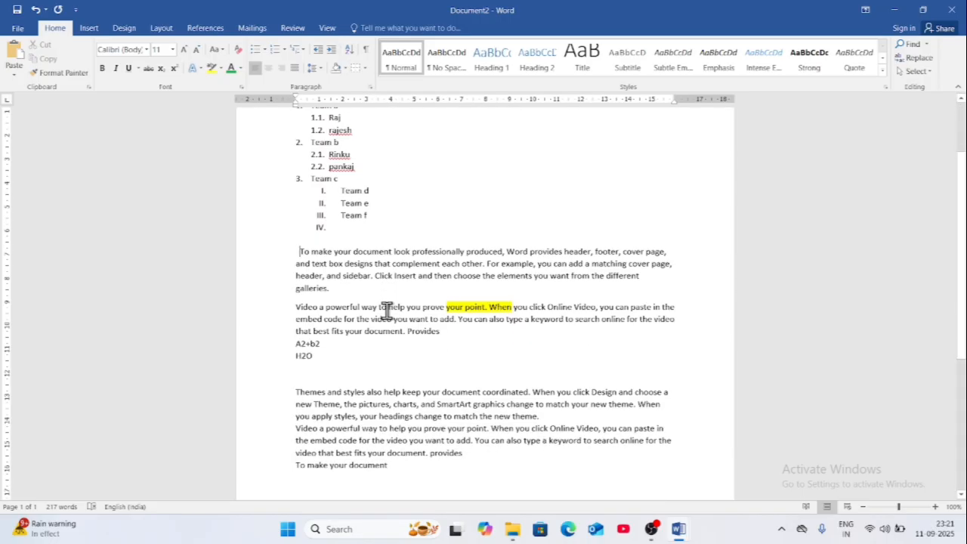
pyautogui.click(352, 363)
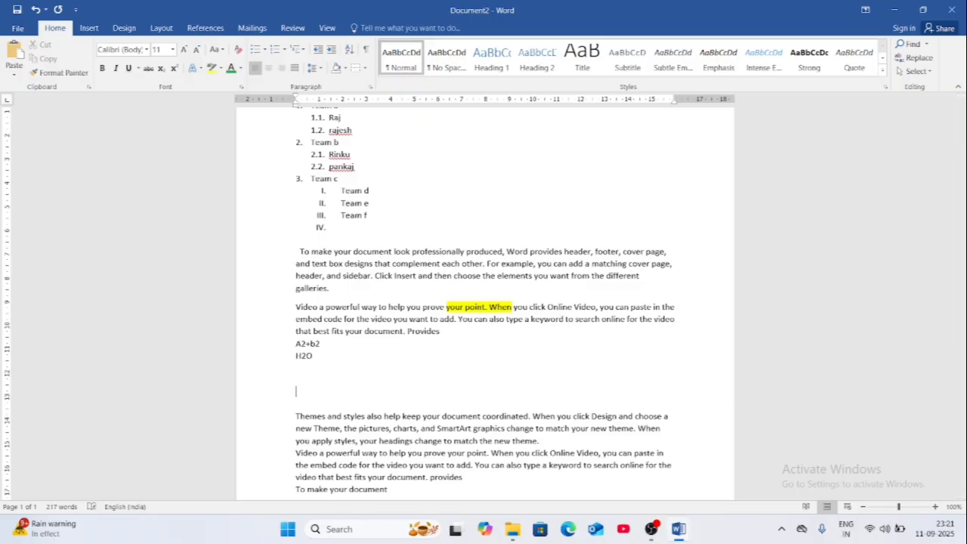
pyautogui.scroll(-4, 354, 364)
pyautogui.write('apple ')
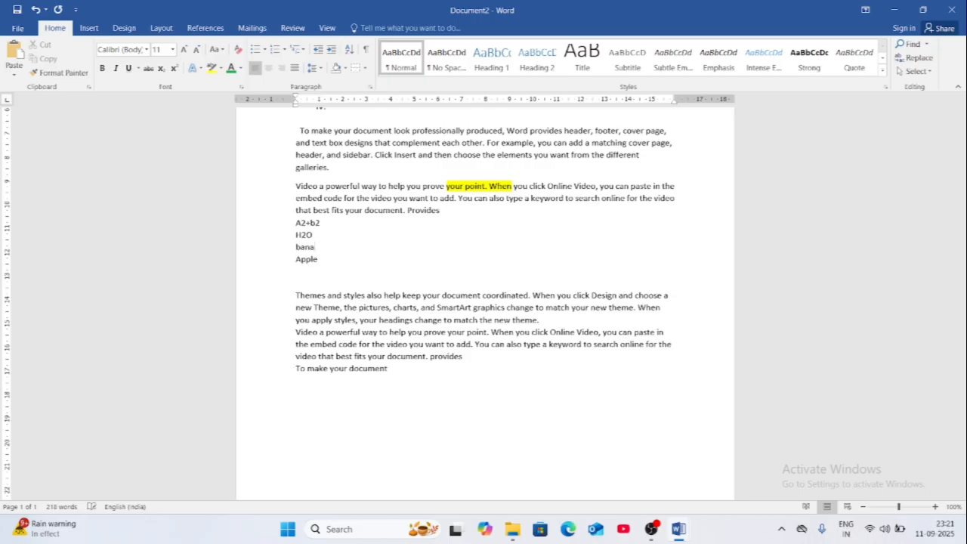
pyautogui.write('na')
pyautogui.press('Return')
pyautogui.write('orange')
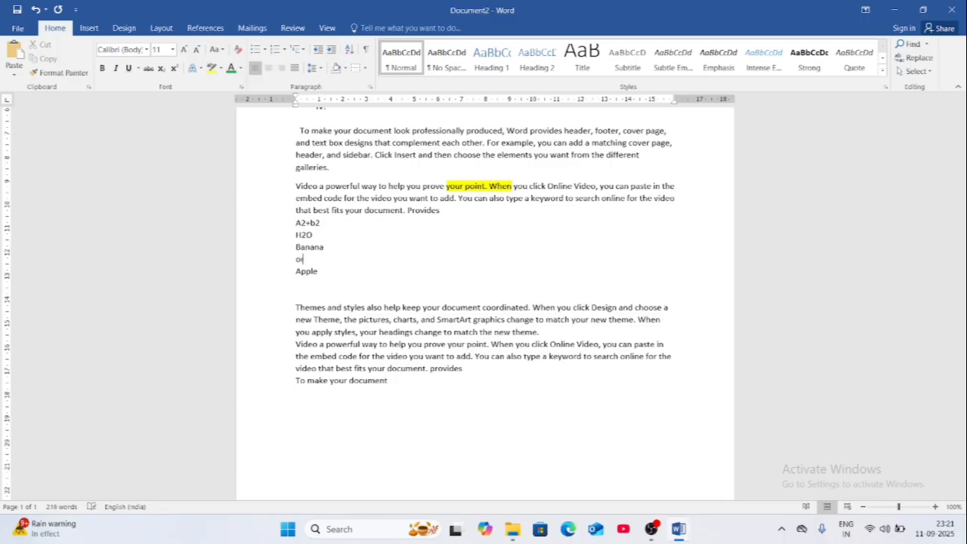
pyautogui.press('Return')
pyautogui.write('pineapple')
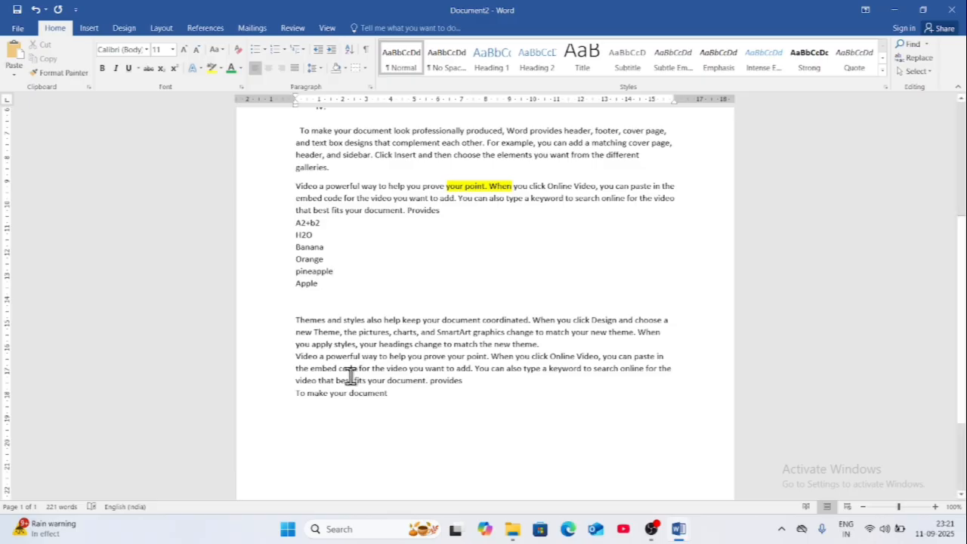
# Step: Sort the four fruit lines from Banana to Apple by paragraphs as text in ascending order
pyautogui.click(300, 296)
pyautogui.moveTo(333, 284); pyautogui.dragTo(290, 250)
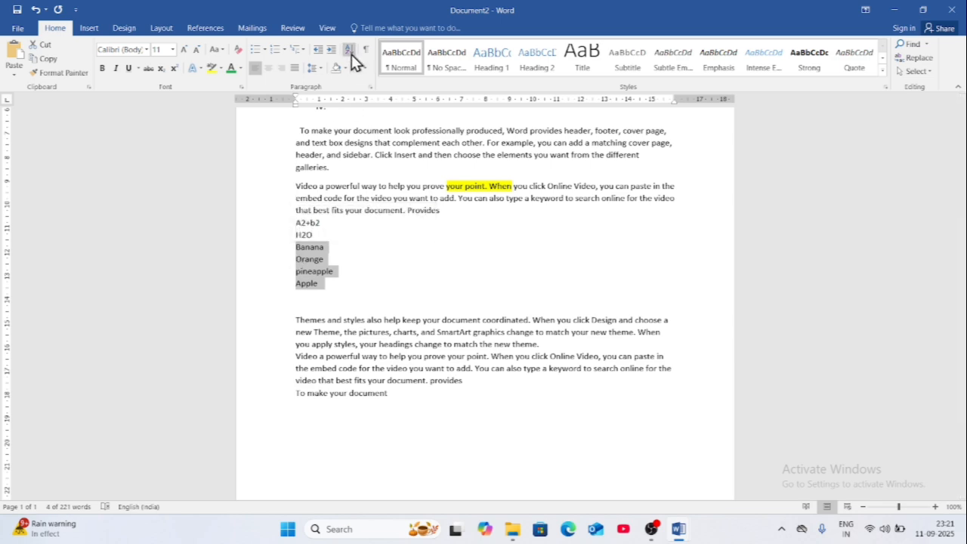
pyautogui.click(348, 49)
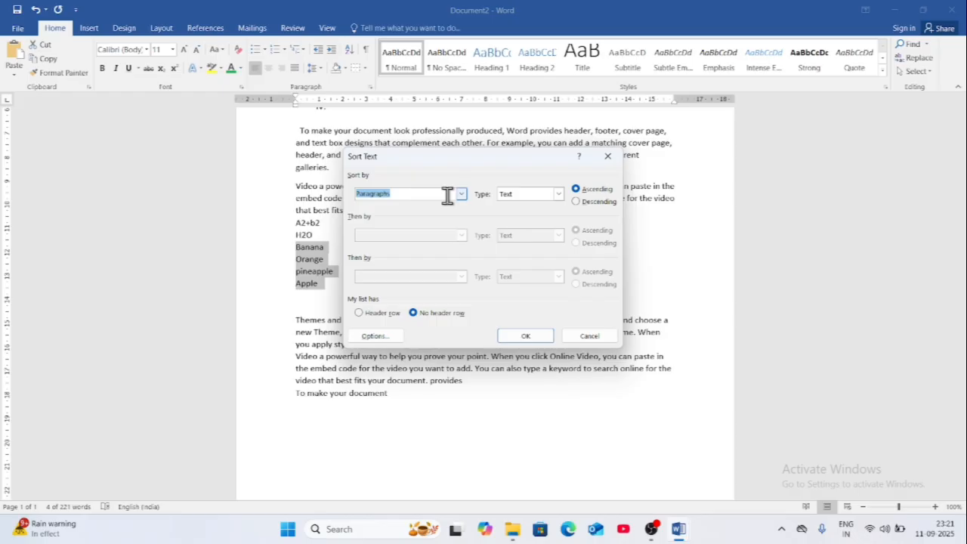
pyautogui.press('Tab')
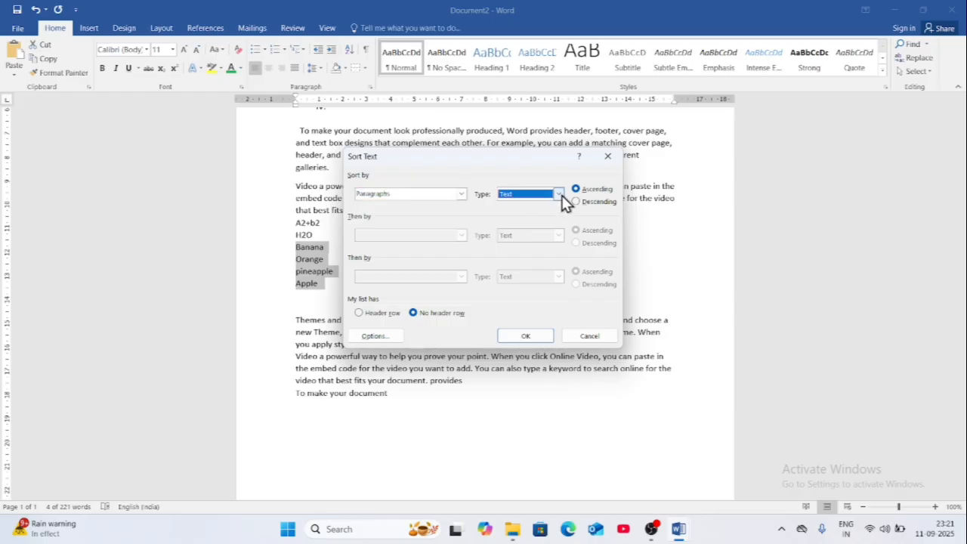
pyautogui.click(560, 194)
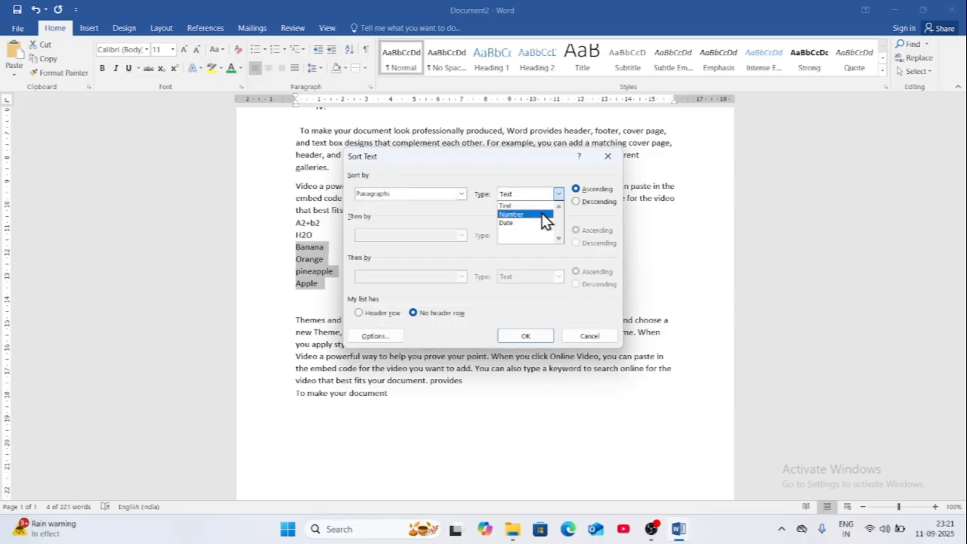
pyautogui.click(557, 192)
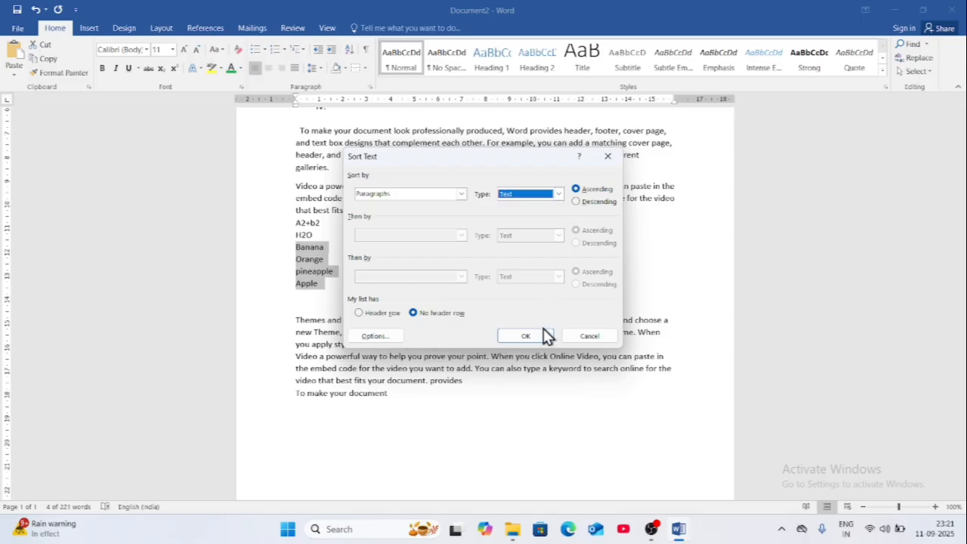
pyautogui.click(504, 333)
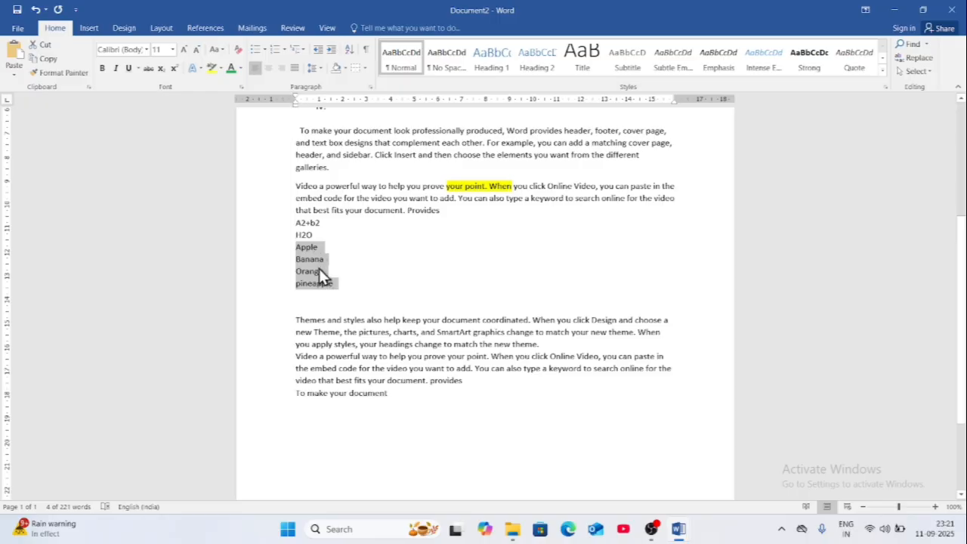
# Step: Sort the same four fruit lines by paragraphs as text in descending order and clear the selection
pyautogui.click(349, 50)
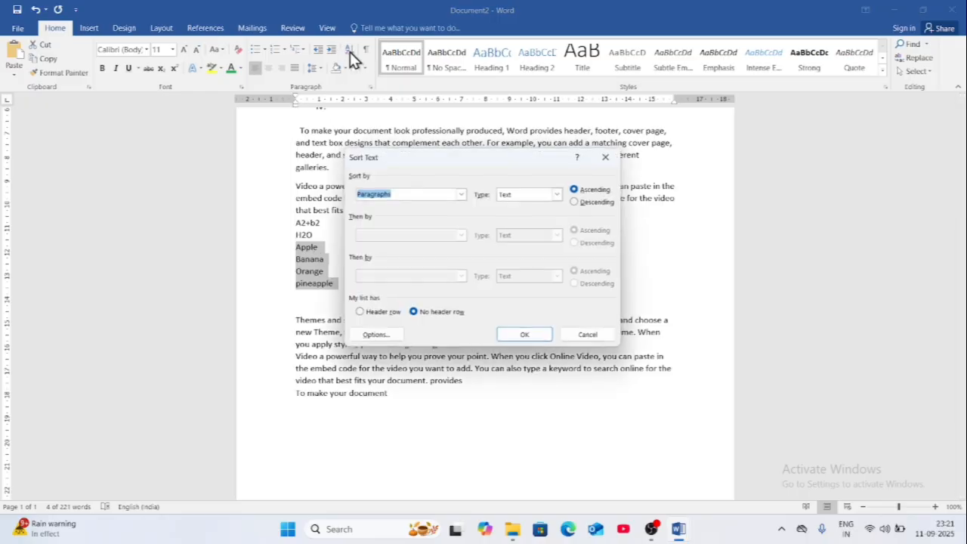
pyautogui.click(576, 202)
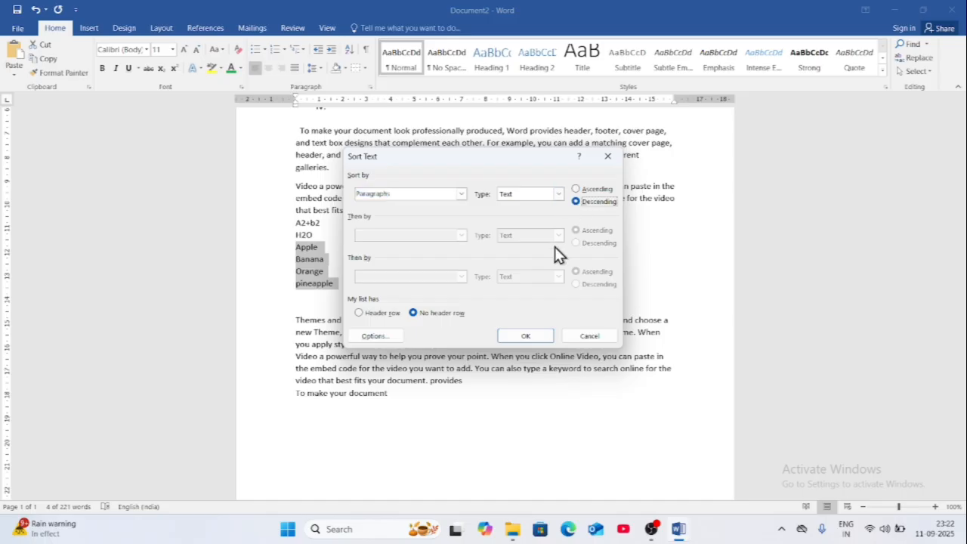
pyautogui.click(525, 337)
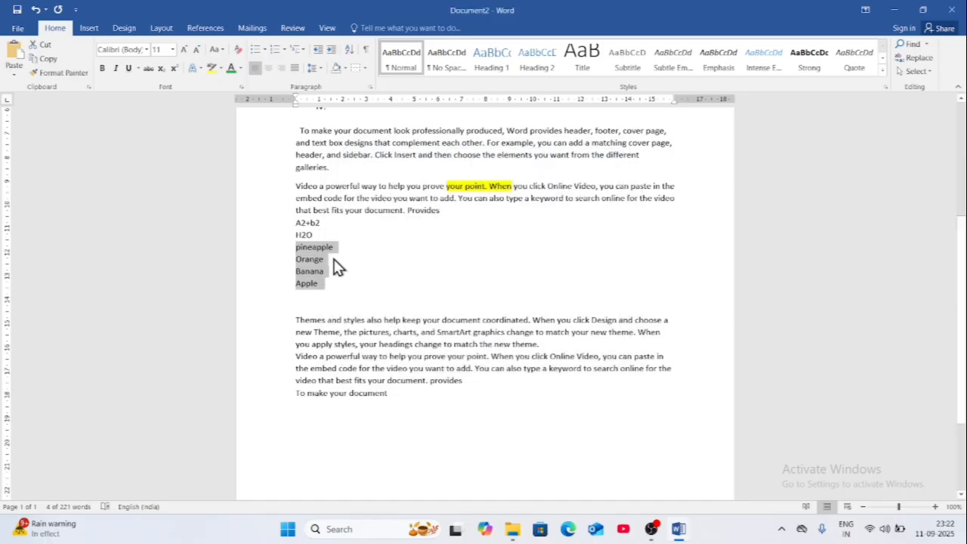
pyautogui.click(338, 266)
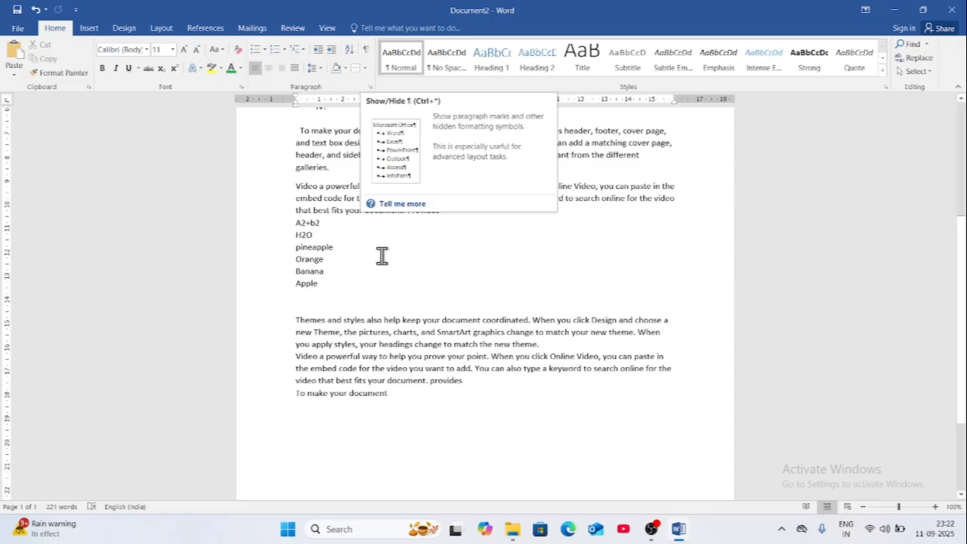
# Step: Show the paragraph marks and other hidden formatting symbols, and enlarge the document view to 120%
pyautogui.scroll(5, 383, 316)
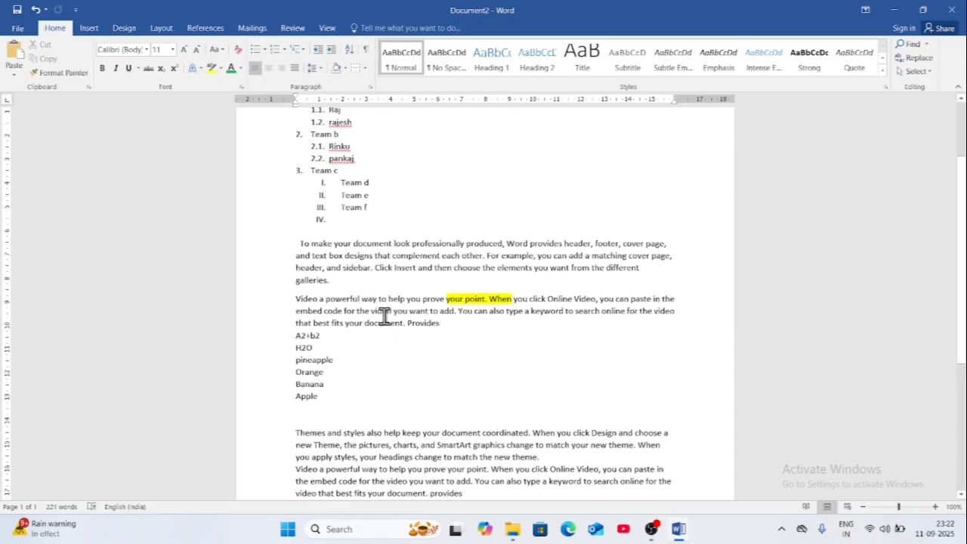
pyautogui.click(365, 49)
pyautogui.scroll(-2, 393, 255)
pyautogui.scroll(2, 367, 241)
pyautogui.click(934, 507)
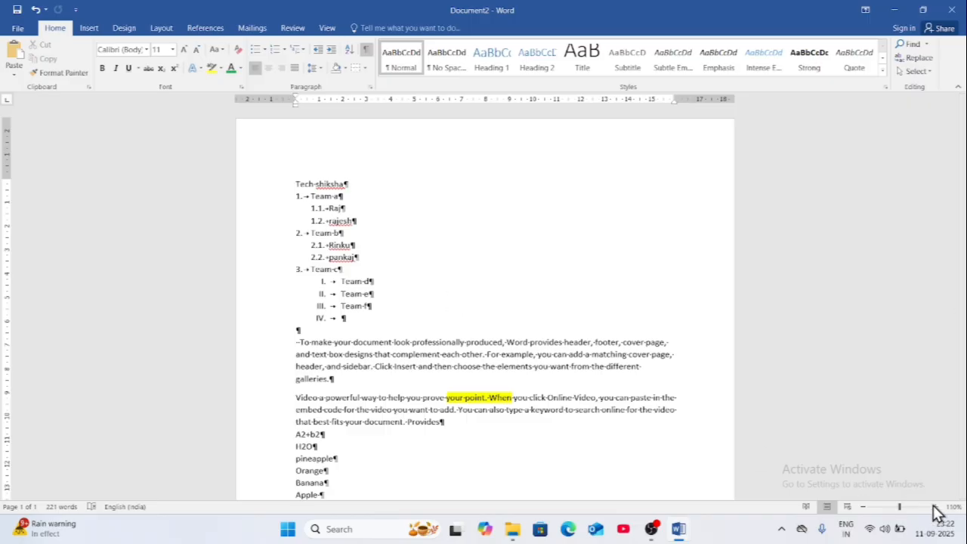
pyautogui.click(933, 506)
pyautogui.scroll(3, 348, 240)
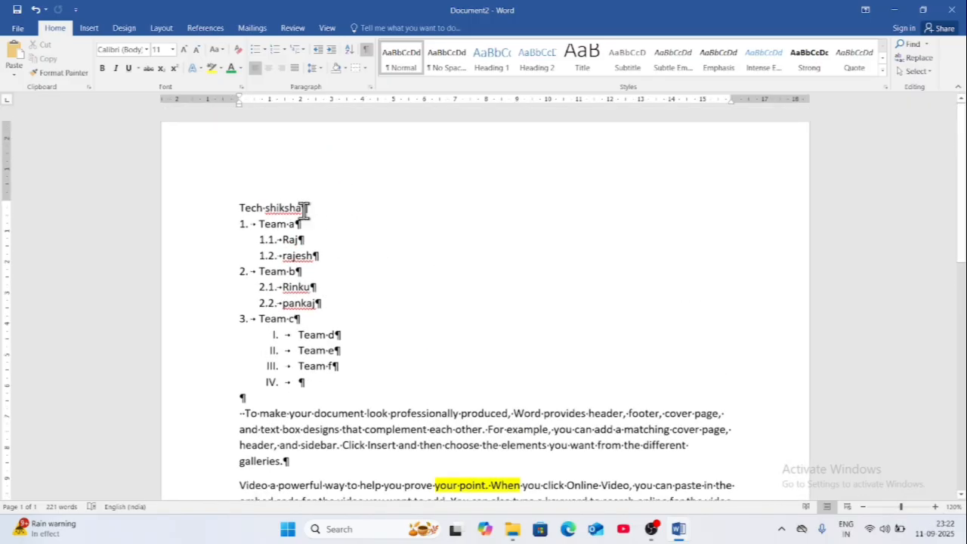
# Step: Switch the hidden formatting symbols off and on repeatedly to compare the document with and without them
pyautogui.scroll(-9, 321, 303)
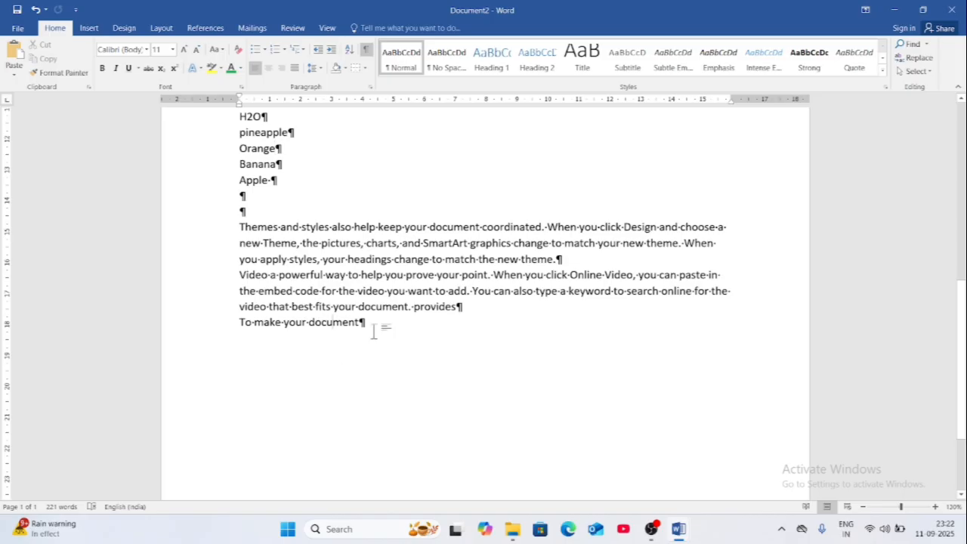
pyautogui.scroll(8, 370, 326)
pyautogui.scroll(3, 370, 326)
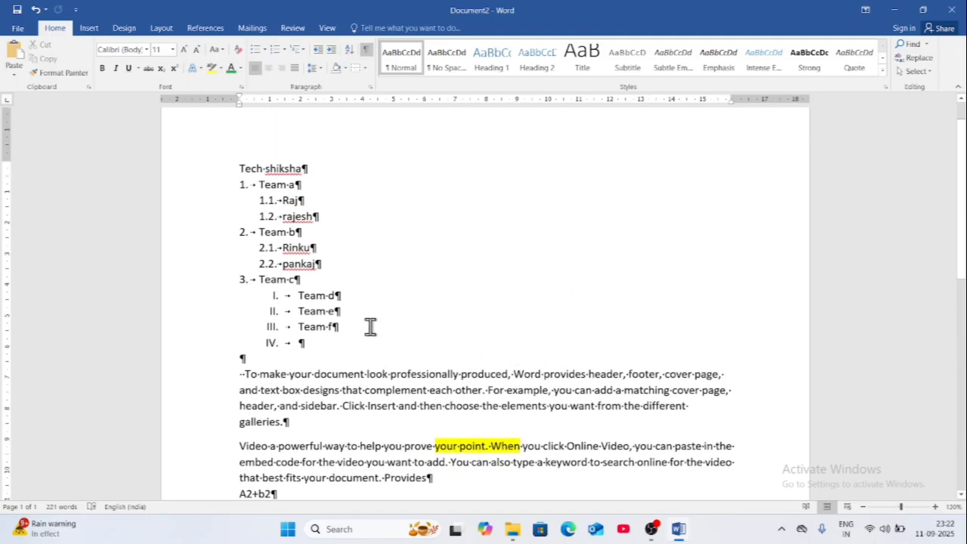
pyautogui.click(368, 49)
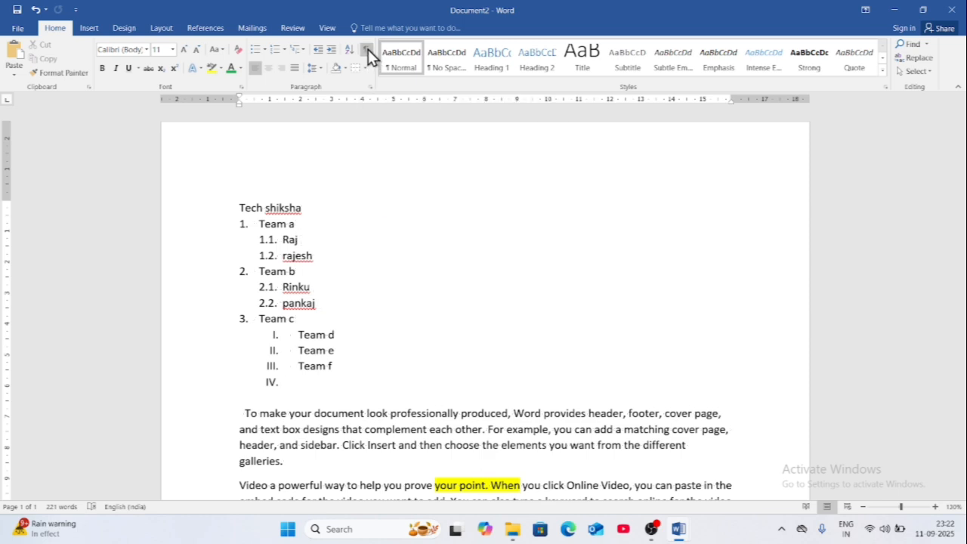
pyautogui.click(367, 49)
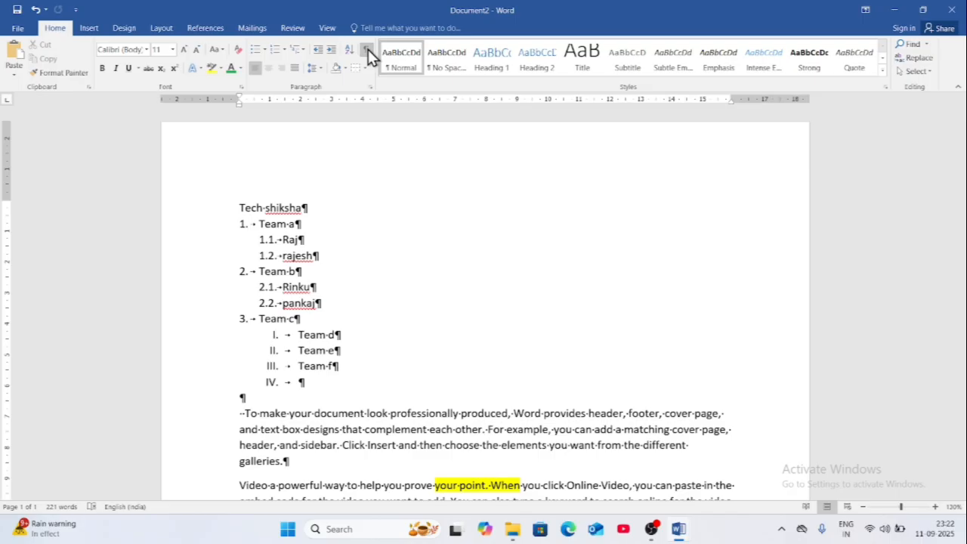
pyautogui.click(367, 49)
pyautogui.click(368, 49)
# Step: Review the formatting symbols through to the document's last line and hide them
pyautogui.scroll(-1, 334, 289)
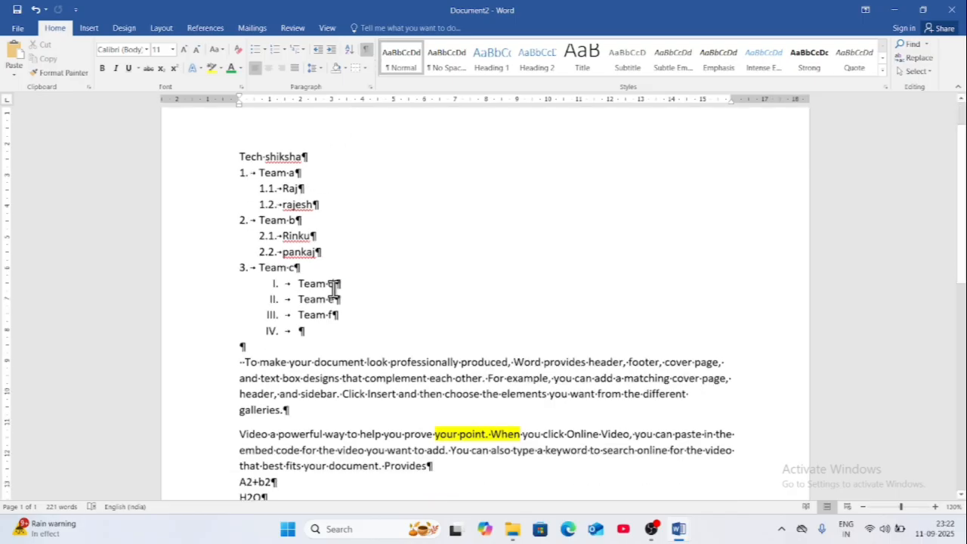
pyautogui.scroll(-5, 334, 289)
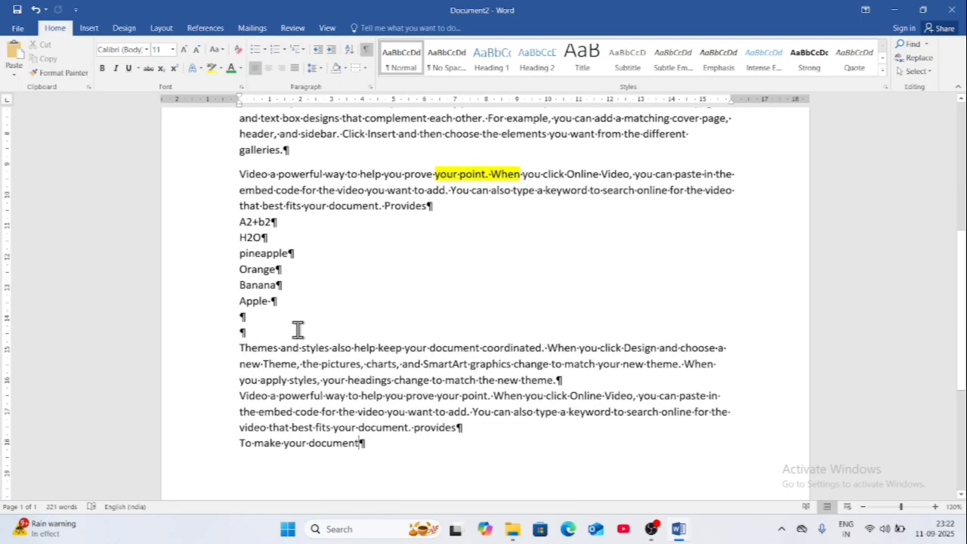
pyautogui.scroll(-5, 298, 329)
pyautogui.scroll(4, 297, 329)
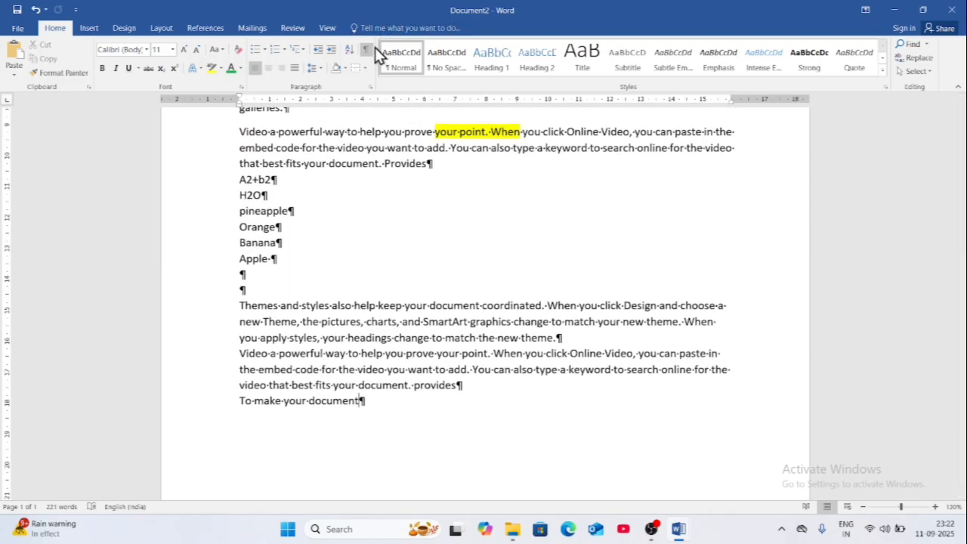
pyautogui.click(366, 49)
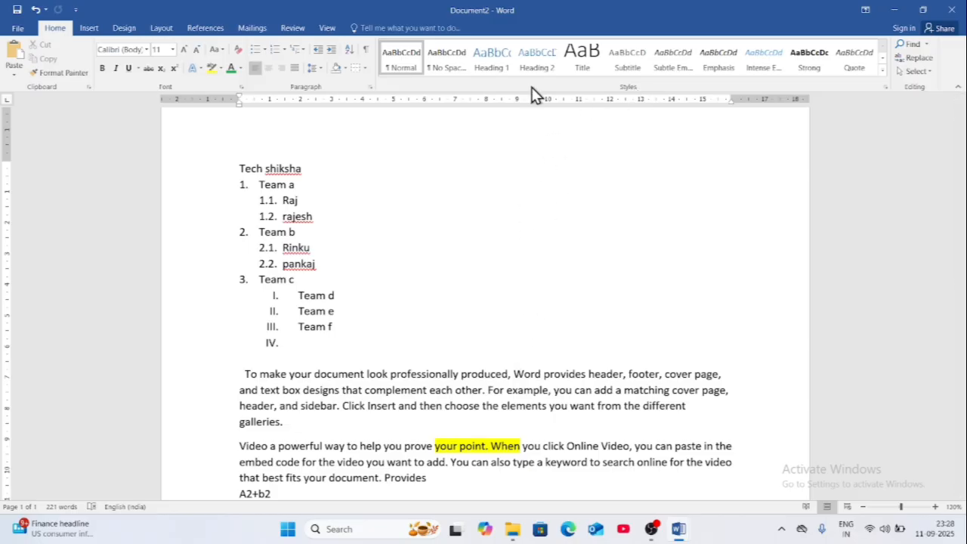
# Step: Apply the Title style to the "Tech shiksha" line at the start of the document and clear the selection
pyautogui.scroll(1, 531, 287)
pyautogui.scroll(-3, 531, 287)
pyautogui.scroll(3, 453, 249)
pyautogui.click(278, 208)
pyautogui.moveTo(242, 207); pyautogui.dragTo(295, 218)
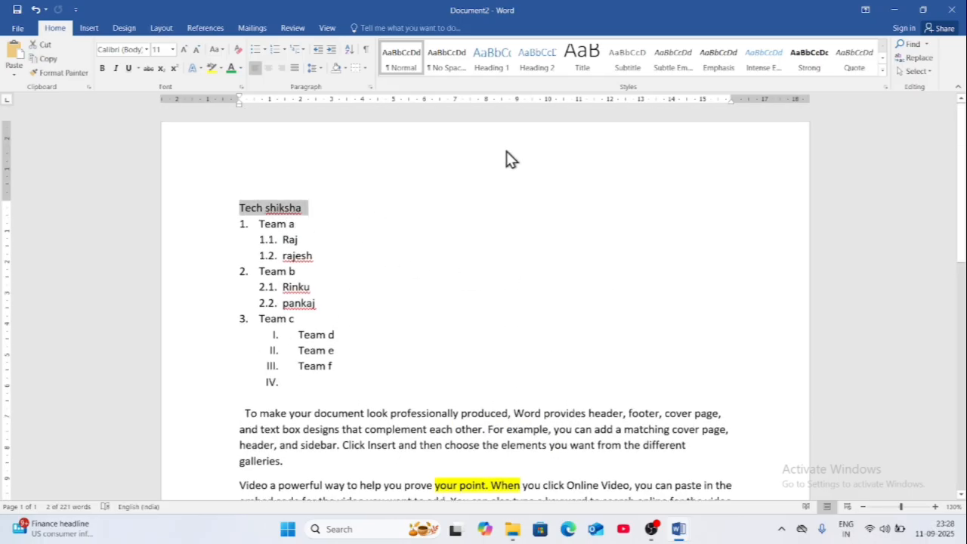
pyautogui.click(588, 58)
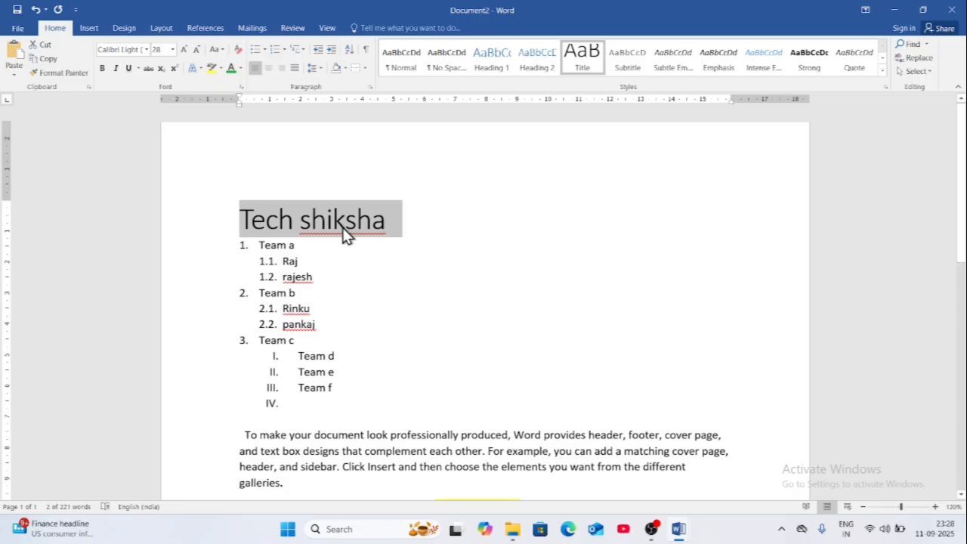
pyautogui.click(388, 252)
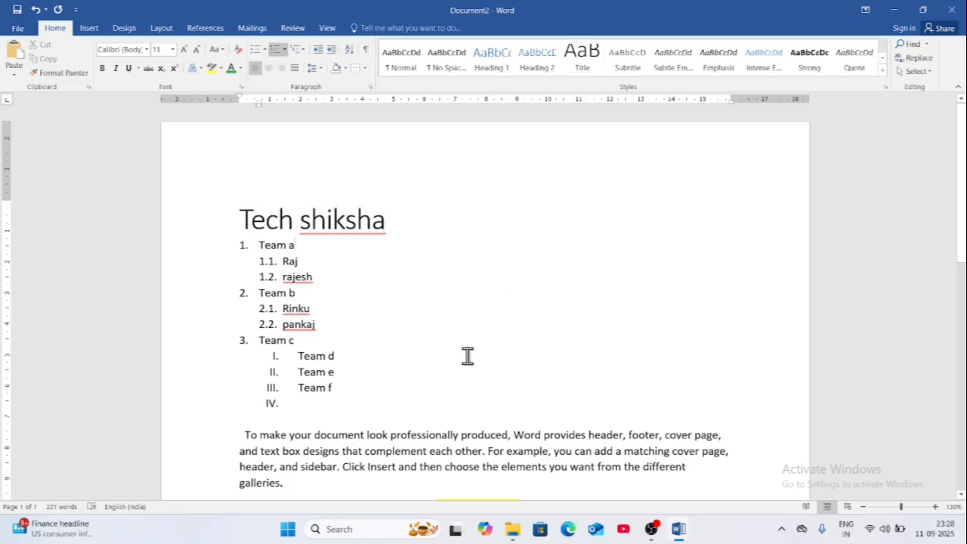
pyautogui.scroll(-2, 465, 354)
pyautogui.doubleClick(342, 361)
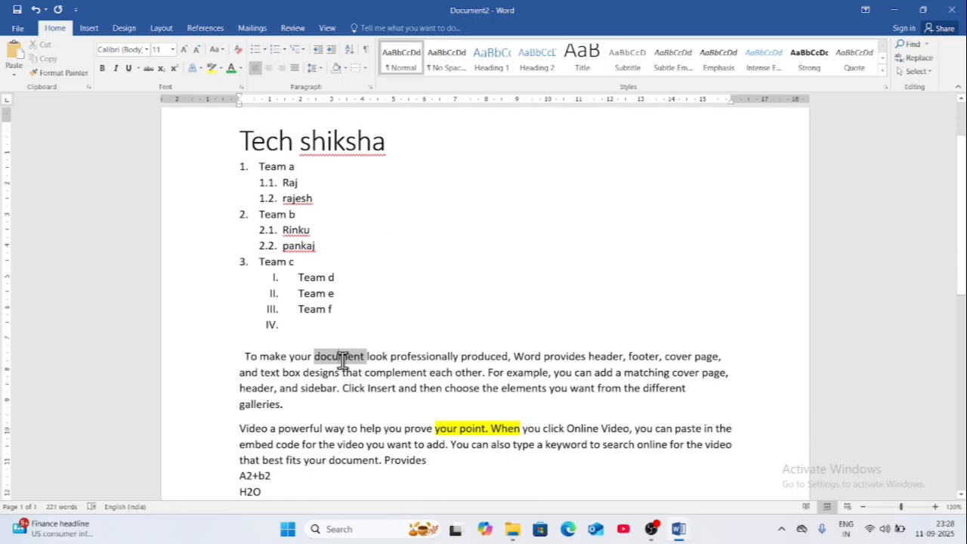
pyautogui.tripleClick(342, 361)
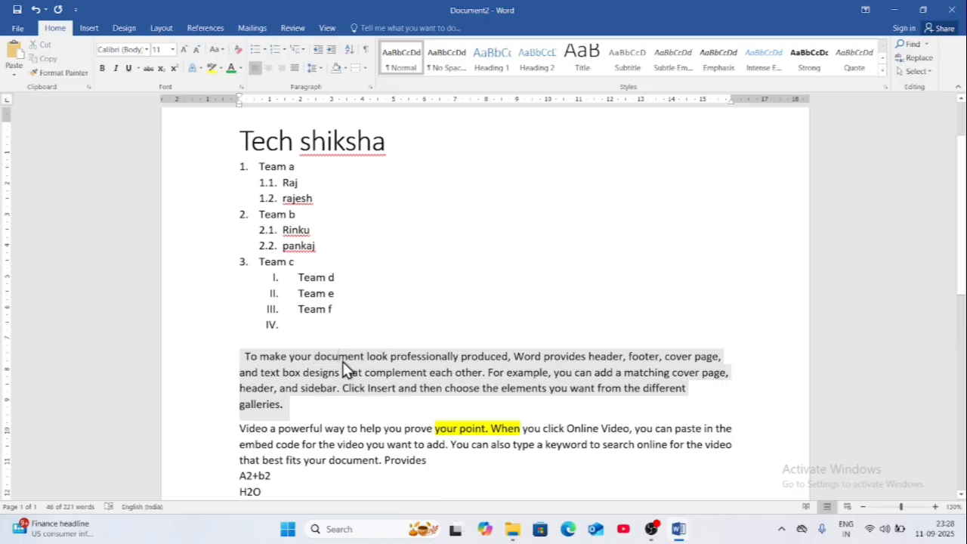
pyautogui.click(341, 367)
pyautogui.scroll(2, 382, 276)
# Step: Apply the Heading 1 style to the "Team a" list line and clear the selection
pyautogui.tripleClick(269, 247)
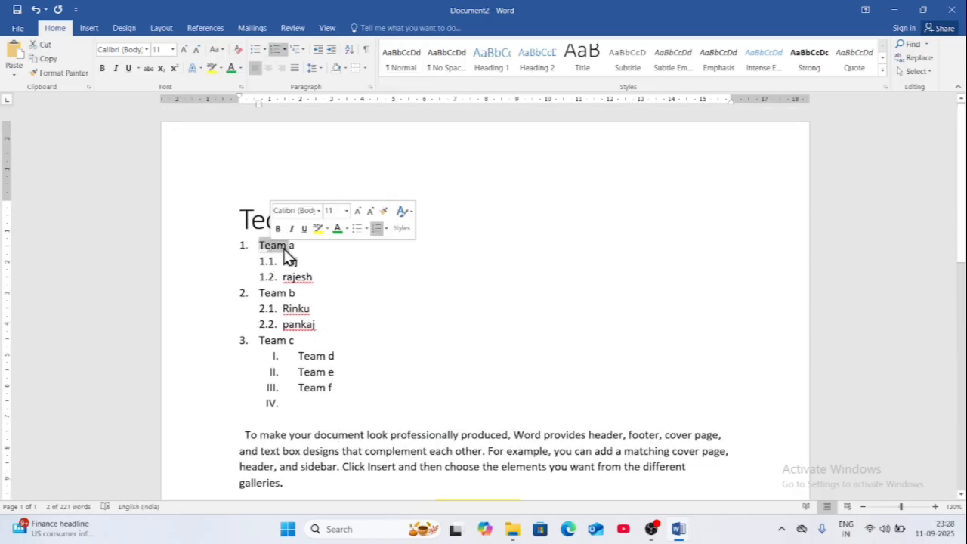
pyautogui.tripleClick(265, 254)
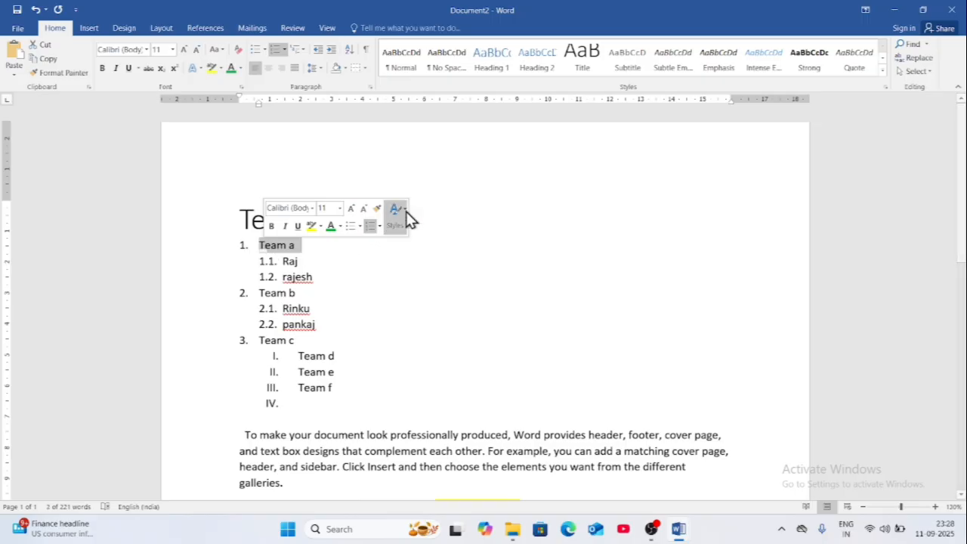
pyautogui.click(493, 63)
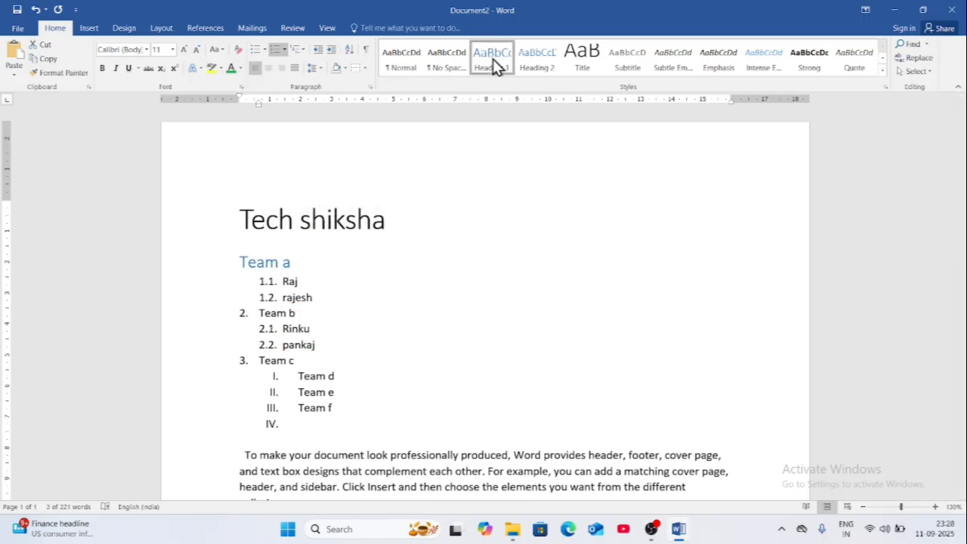
pyautogui.click(345, 277)
# Step: Apply the Heading 2 style to the "Team b" list line and clear the selection
pyautogui.tripleClick(256, 313)
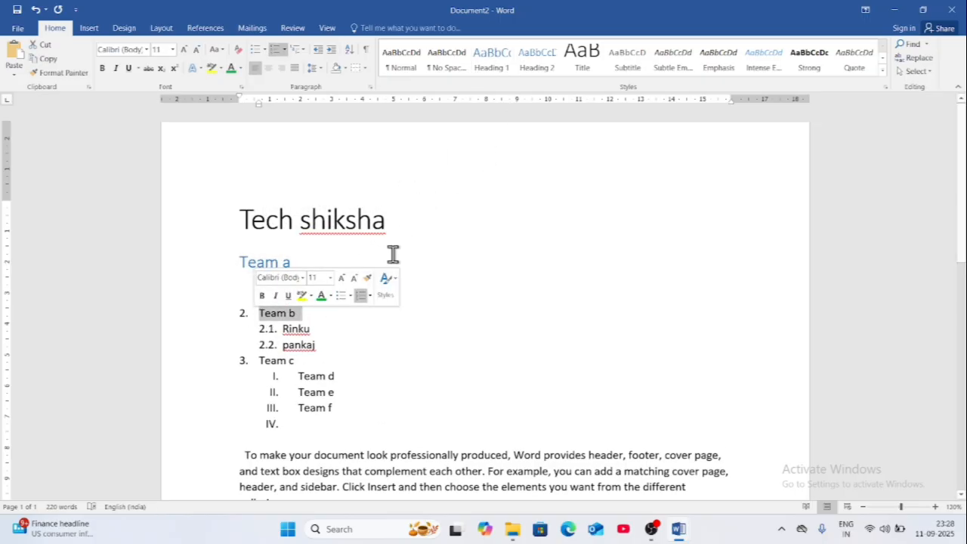
pyautogui.click(538, 62)
pyautogui.click(531, 290)
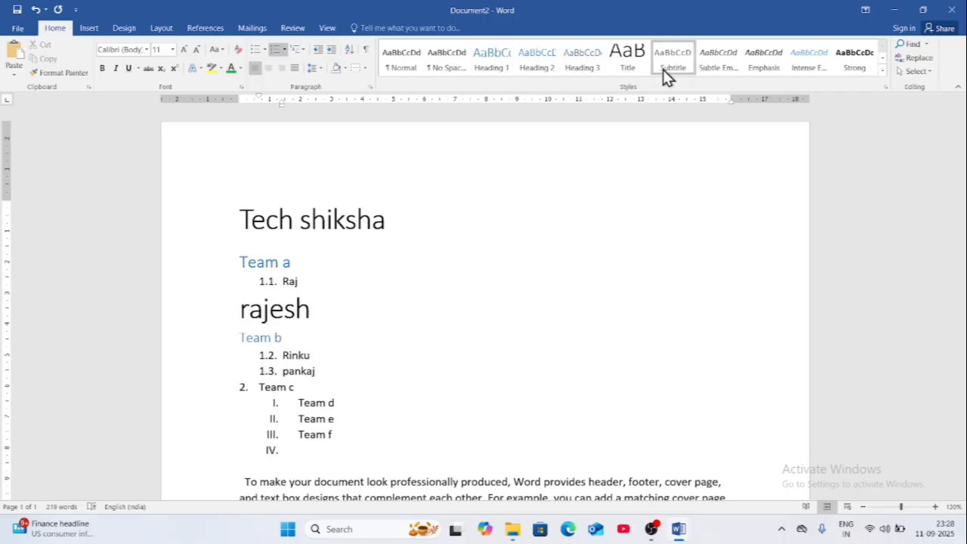
# Step: Expand the full gallery of styles to examine the available options and close it without applying one
pyautogui.click(884, 69)
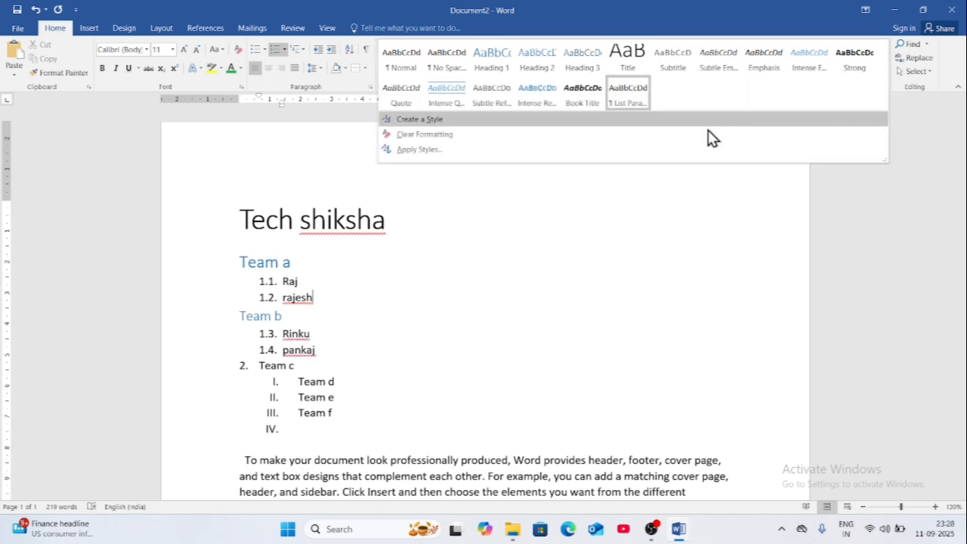
pyautogui.click(611, 304)
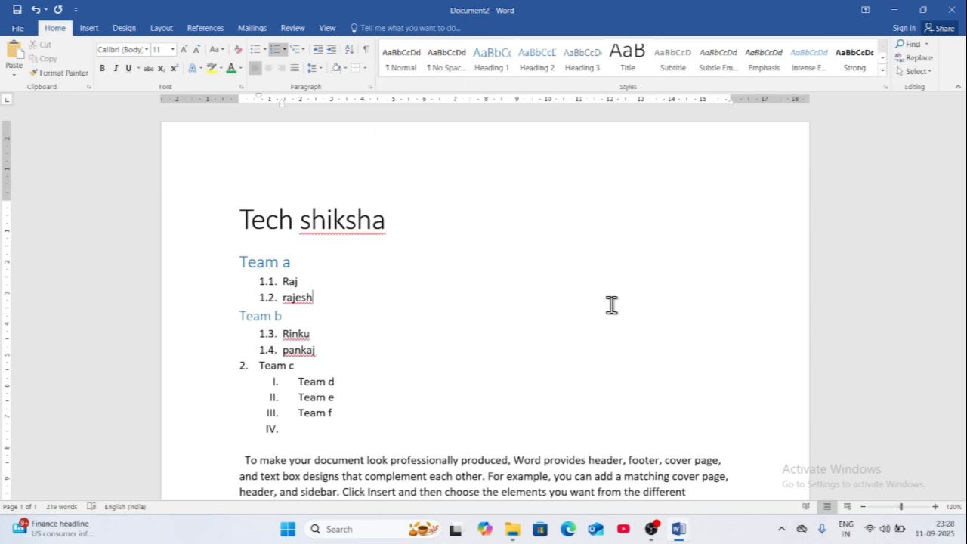
pyautogui.click(880, 70)
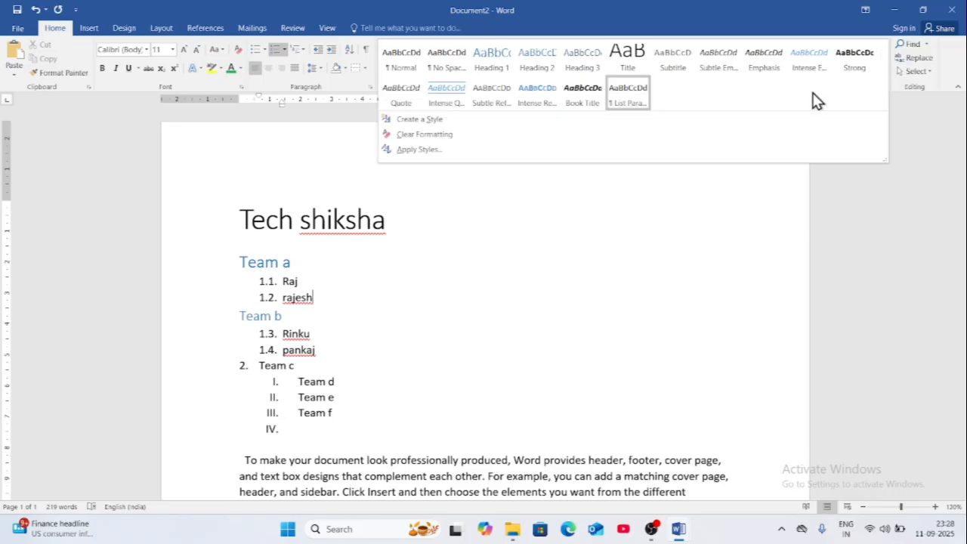
pyautogui.click(550, 295)
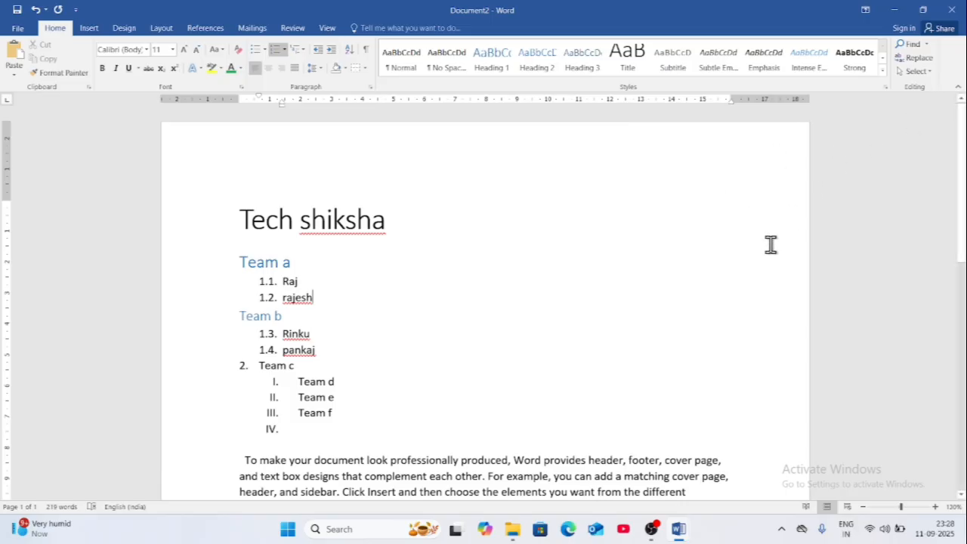
# Step: Search the document for "to", review the matches in the text and the results list, and close the search
pyautogui.scroll(-3, 771, 244)
pyautogui.scroll(-2, 740, 254)
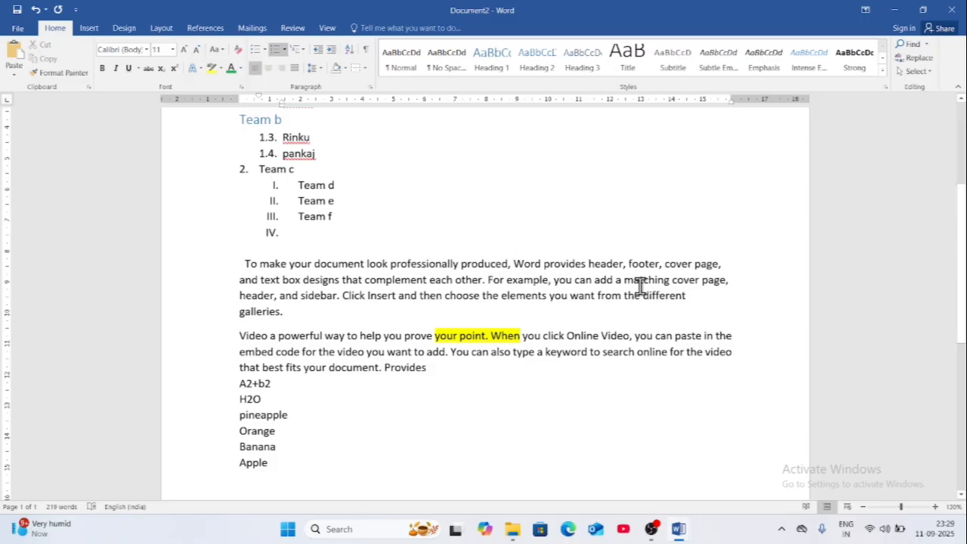
pyautogui.click(914, 48)
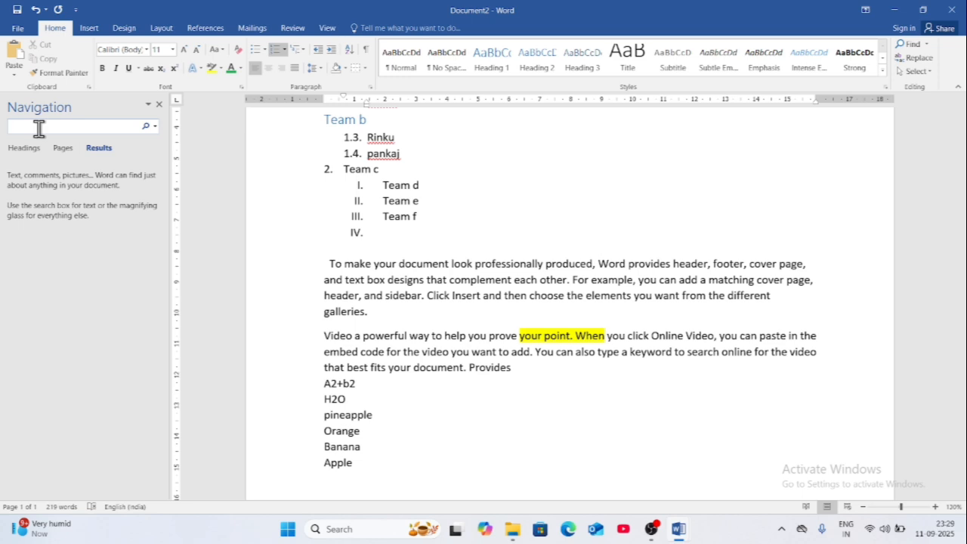
pyautogui.write('to')
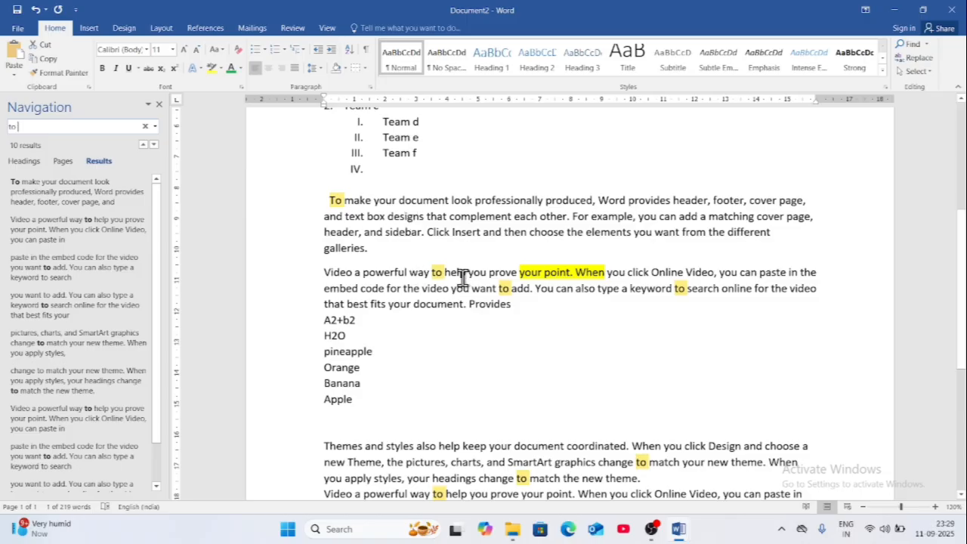
pyautogui.scroll(-4, 675, 317)
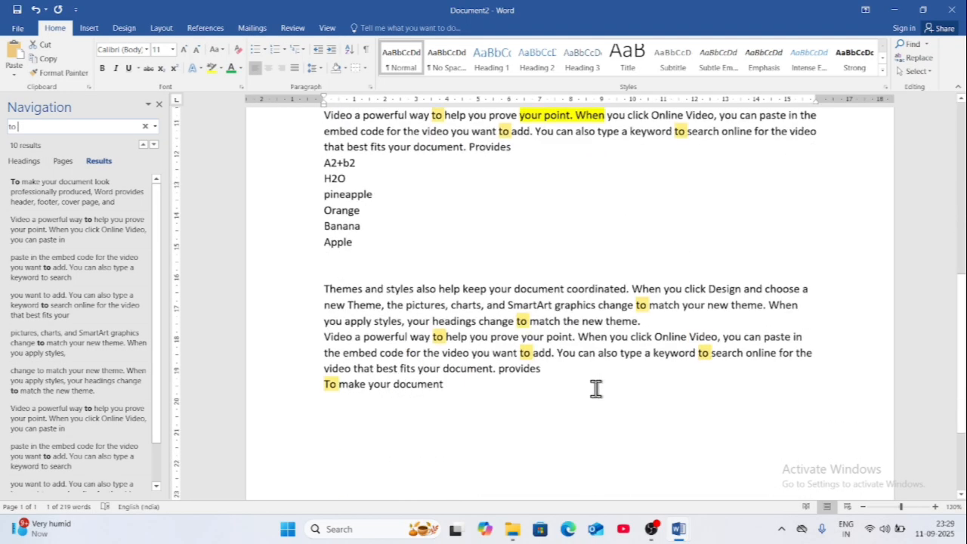
pyautogui.scroll(3, 593, 387)
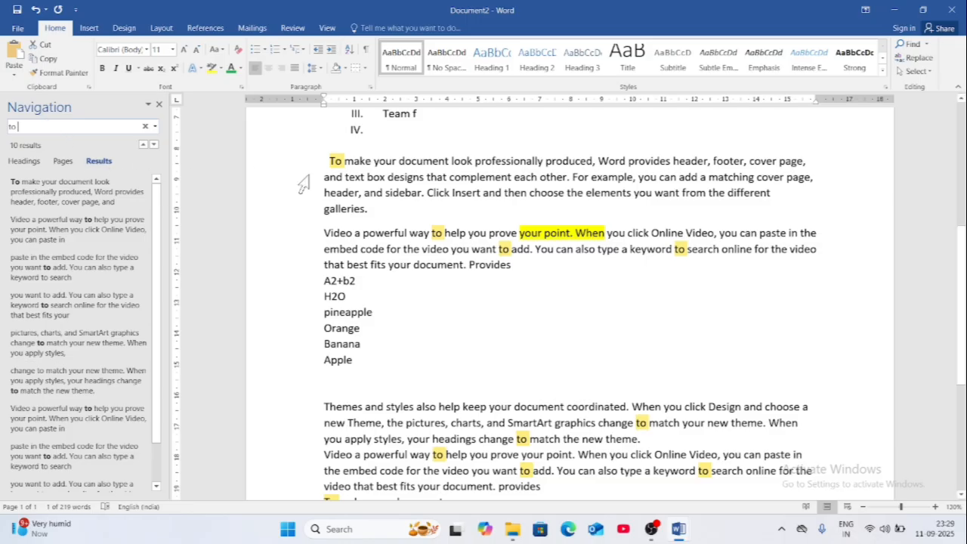
pyautogui.scroll(-2, 91, 340)
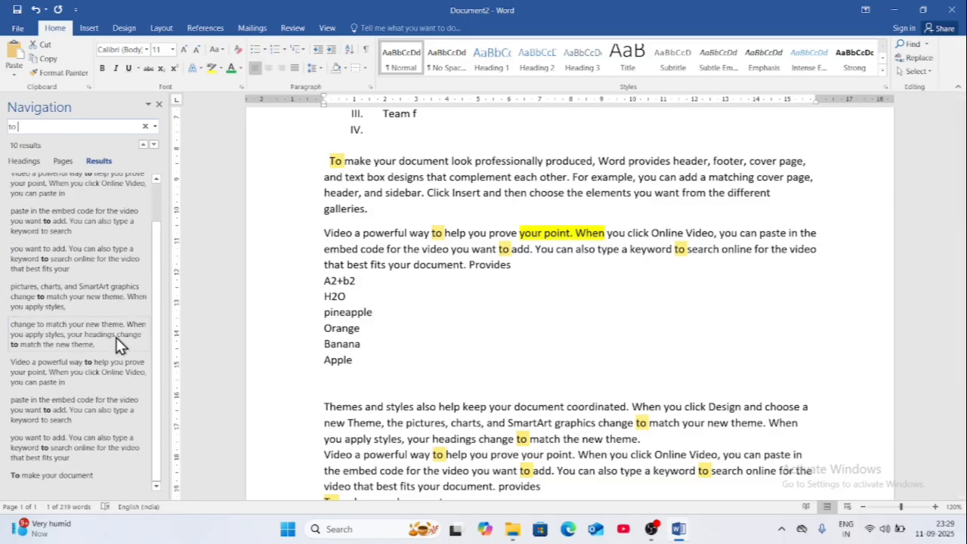
pyautogui.scroll(2, 492, 277)
pyautogui.scroll(-6, 492, 274)
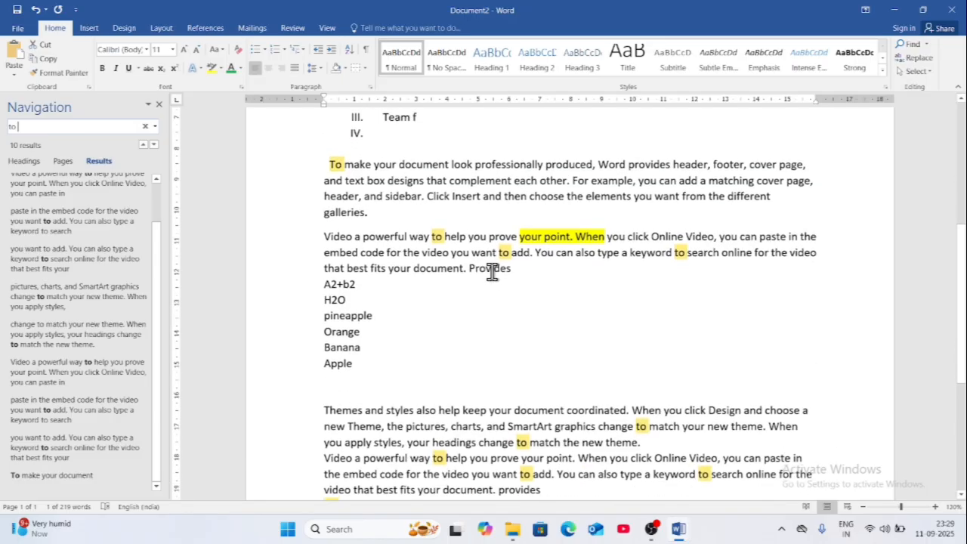
pyautogui.scroll(3, 492, 273)
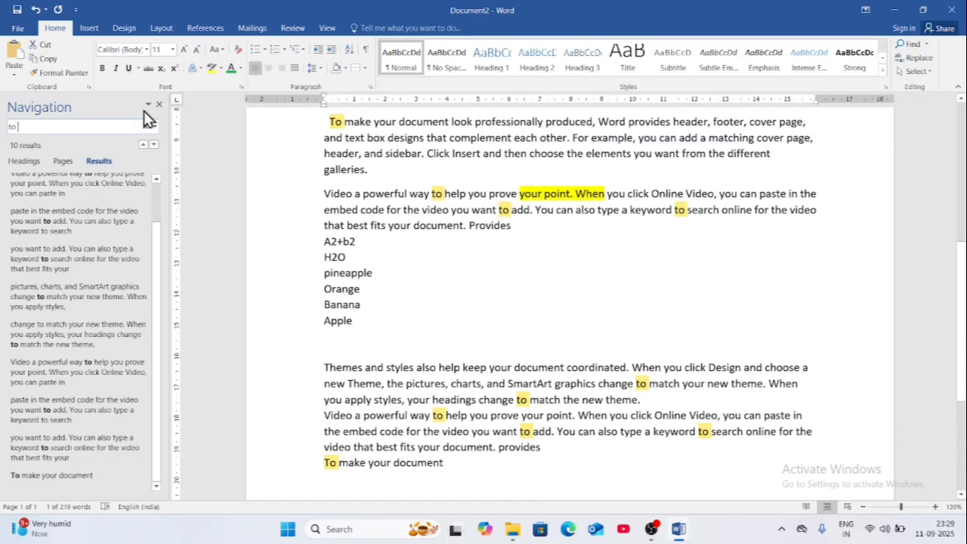
pyautogui.click(159, 105)
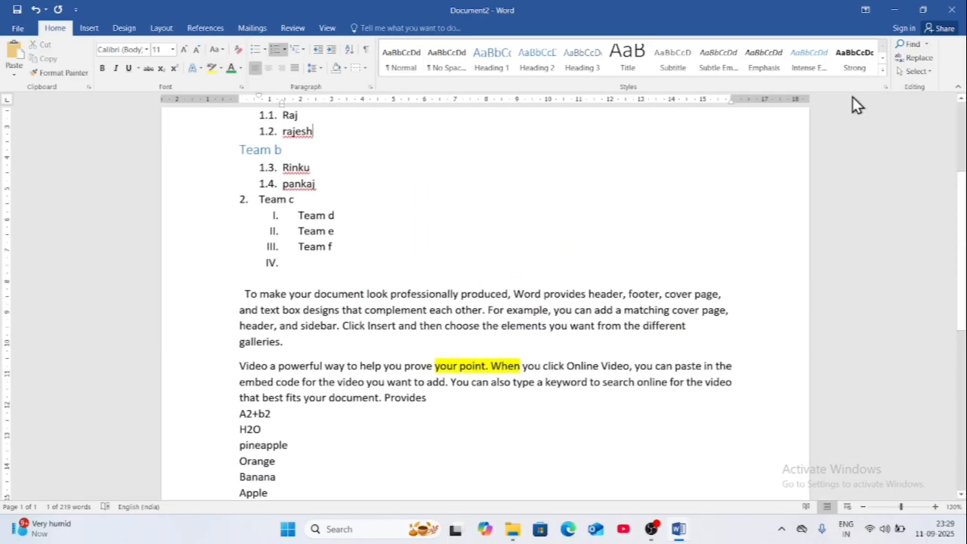
# Step: Replace the first "To", at the start of the "To make your document" paragraph, with "for" using Find and Replace
pyautogui.click(916, 61)
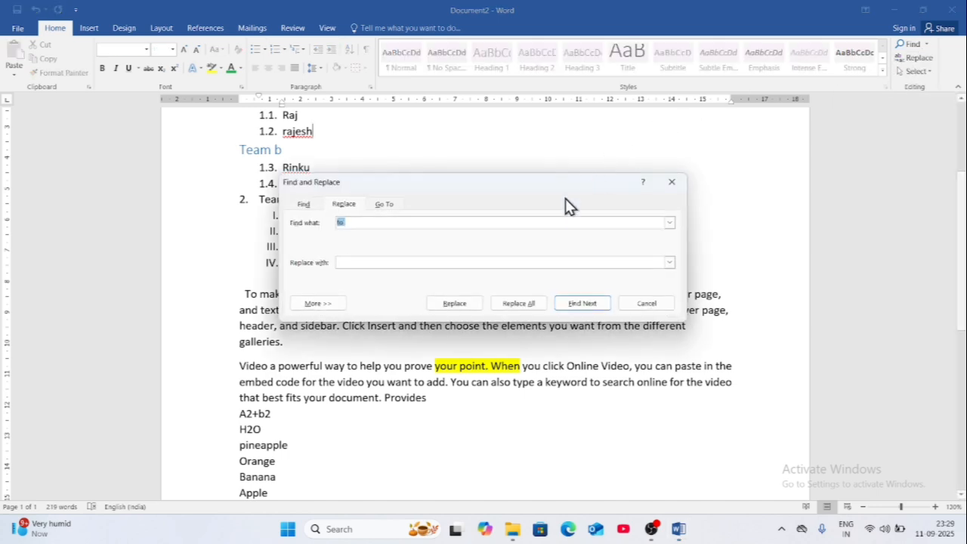
pyautogui.moveTo(516, 183); pyautogui.dragTo(620, 88)
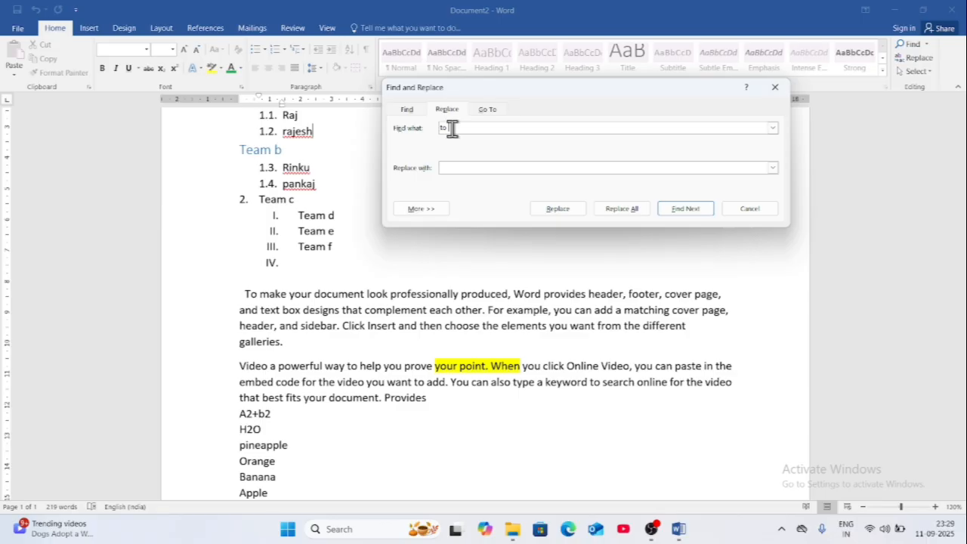
pyautogui.click(455, 164)
pyautogui.click(454, 166)
pyautogui.write('for')
pyautogui.click(557, 209)
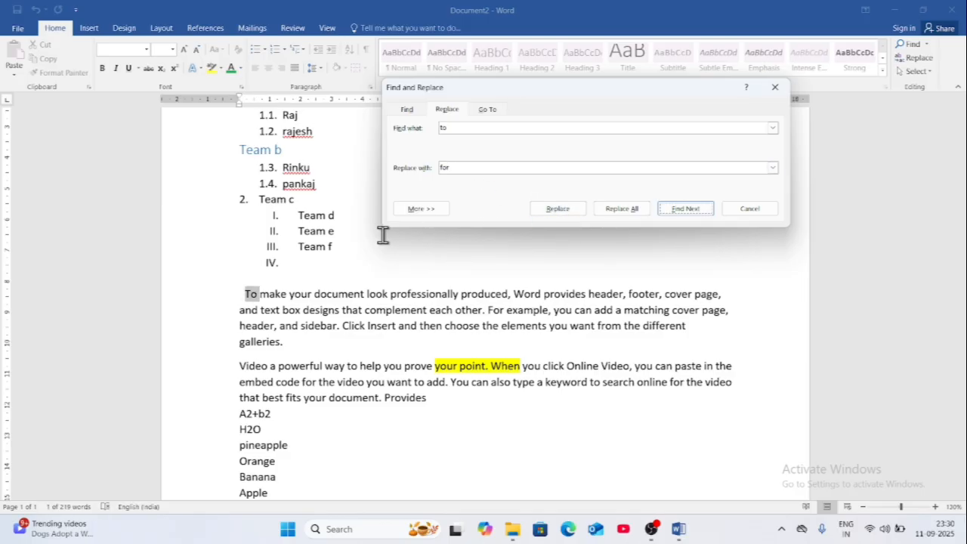
pyautogui.click(550, 207)
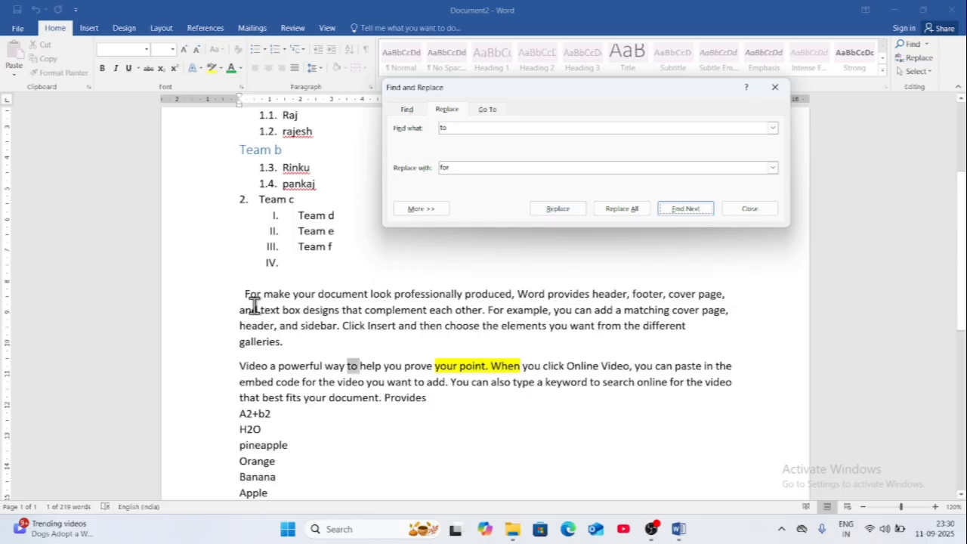
# Step: Replace all remaining occurrences of "to" in the document with "for", close Find and Replace, and clear the selection
pyautogui.click(630, 210)
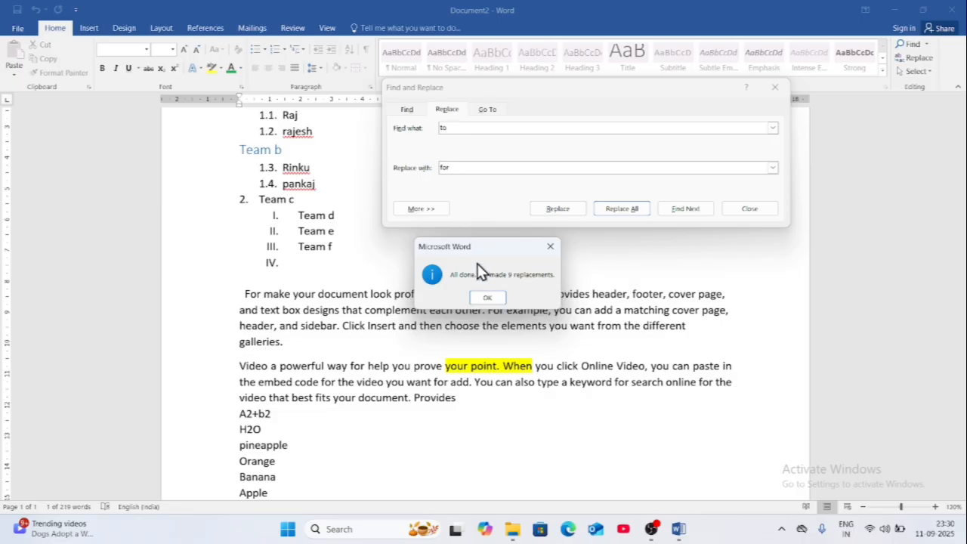
pyautogui.click(487, 297)
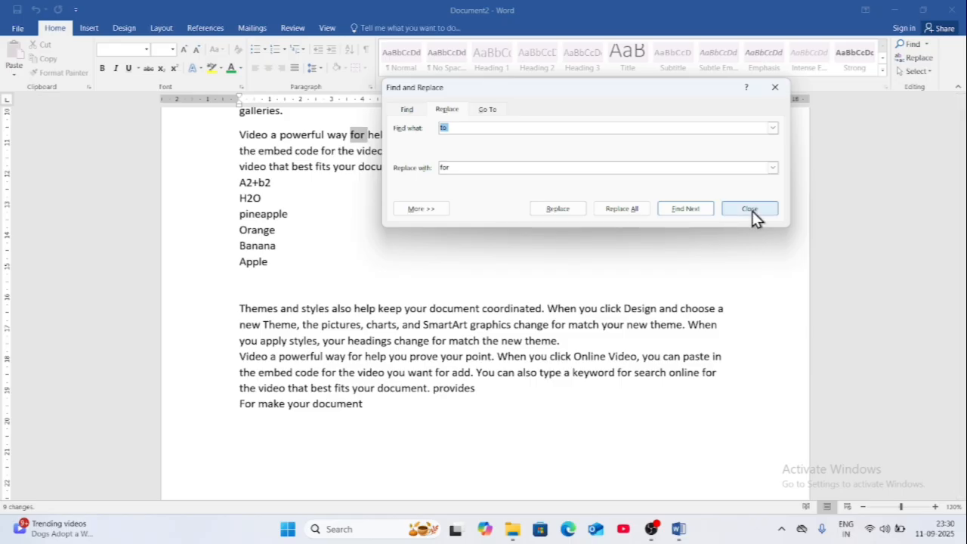
pyautogui.click(749, 208)
pyautogui.scroll(2, 574, 362)
pyautogui.scroll(1, 564, 377)
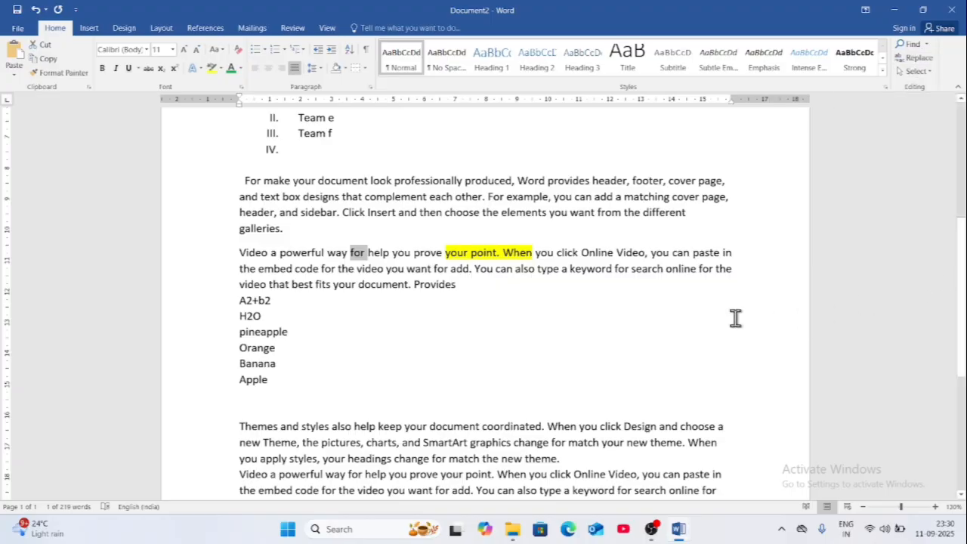
pyautogui.click(826, 166)
# Step: Select the entire document, review the extent of the selection, and clear it
pyautogui.scroll(3, 733, 205)
pyautogui.scroll(3, 732, 206)
pyautogui.scroll(-4, 732, 205)
pyautogui.scroll(4, 733, 205)
pyautogui.click(928, 72)
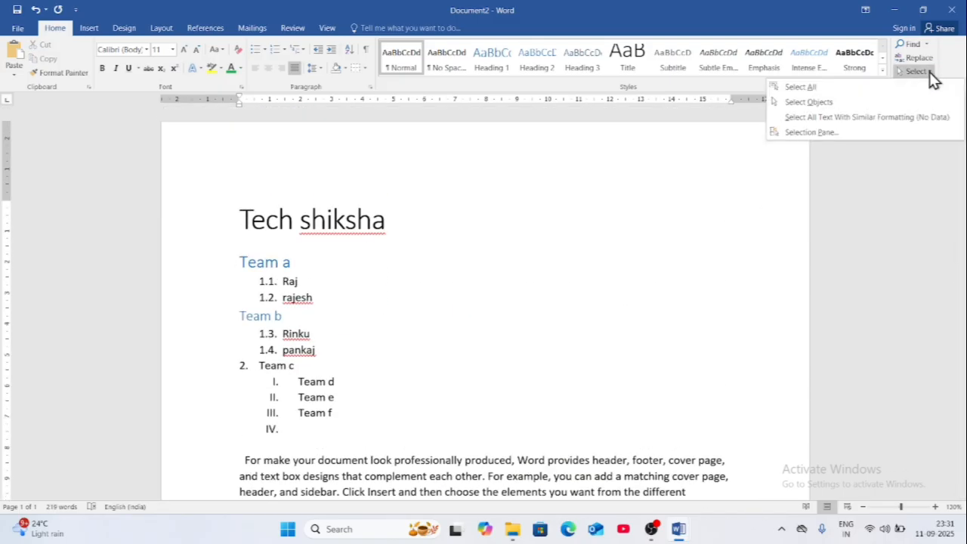
pyautogui.click(815, 87)
pyautogui.scroll(-7, 657, 393)
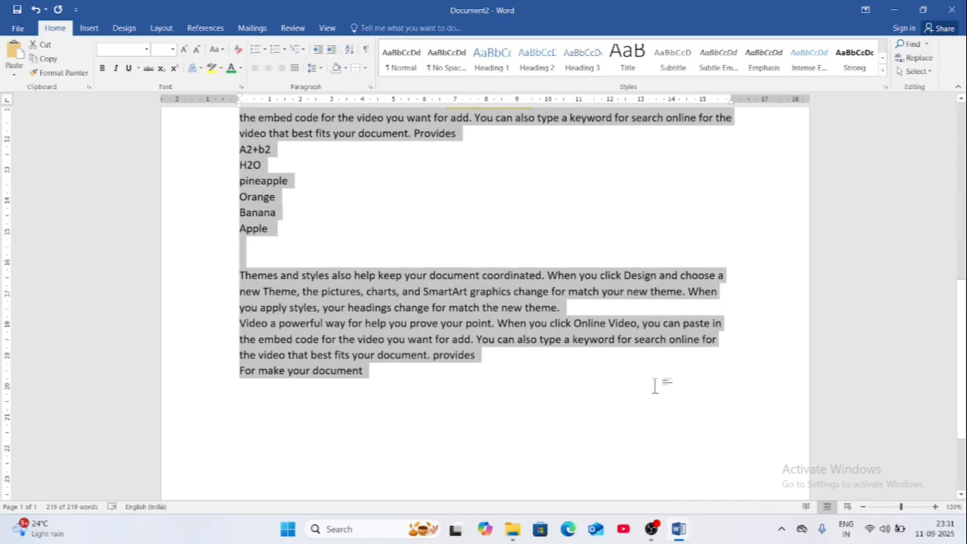
pyautogui.scroll(3, 655, 389)
pyautogui.scroll(4, 654, 387)
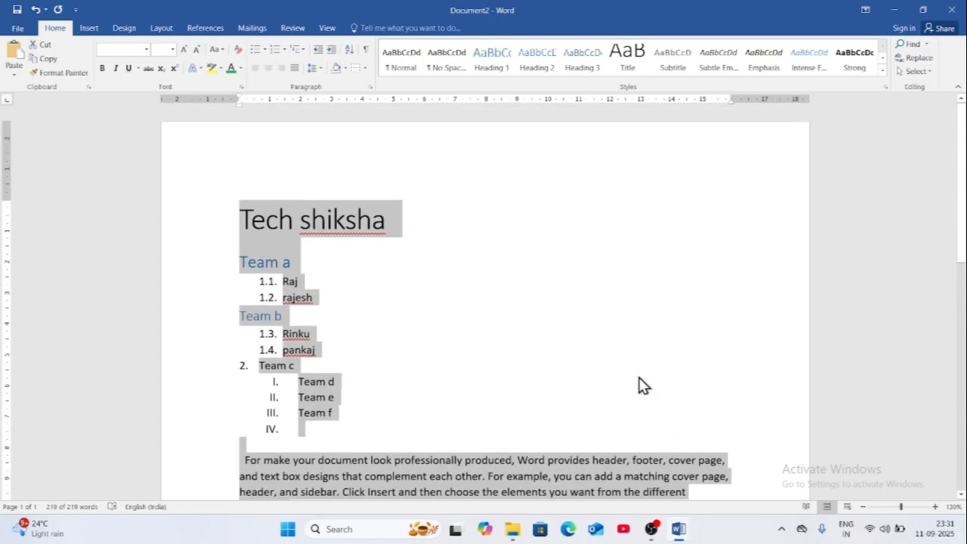
pyautogui.click(639, 384)
# Step: Select all text with formatting similar to the "Apple" line, review which passages are included, and clear the selection
pyautogui.scroll(-2, 639, 381)
pyautogui.scroll(-3, 639, 378)
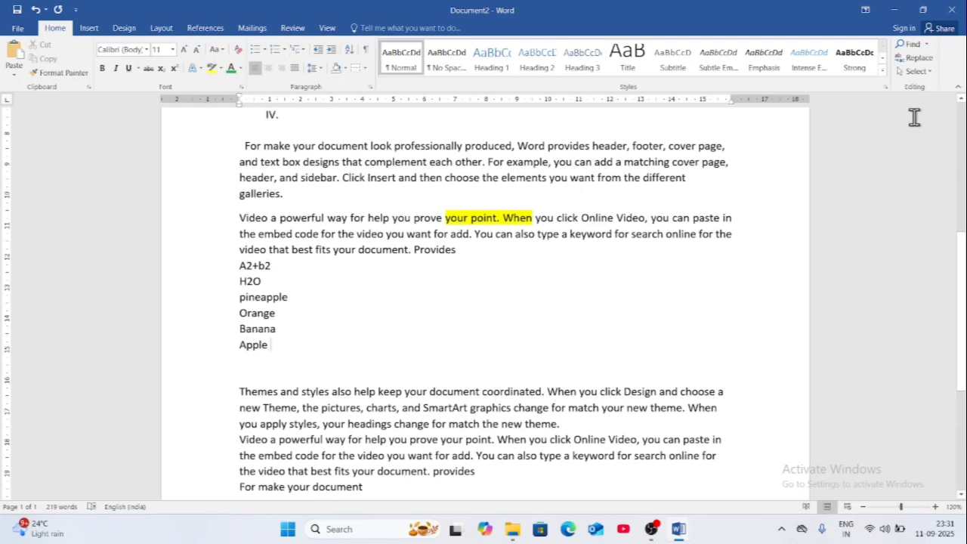
pyautogui.click(929, 71)
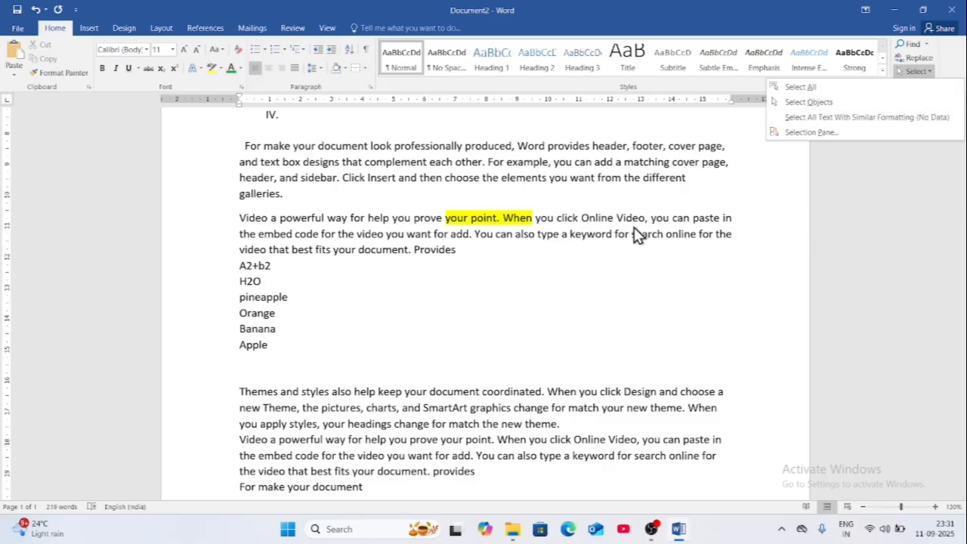
pyautogui.click(869, 117)
pyautogui.scroll(-4, 705, 349)
pyautogui.scroll(6, 356, 389)
pyautogui.scroll(-3, 338, 401)
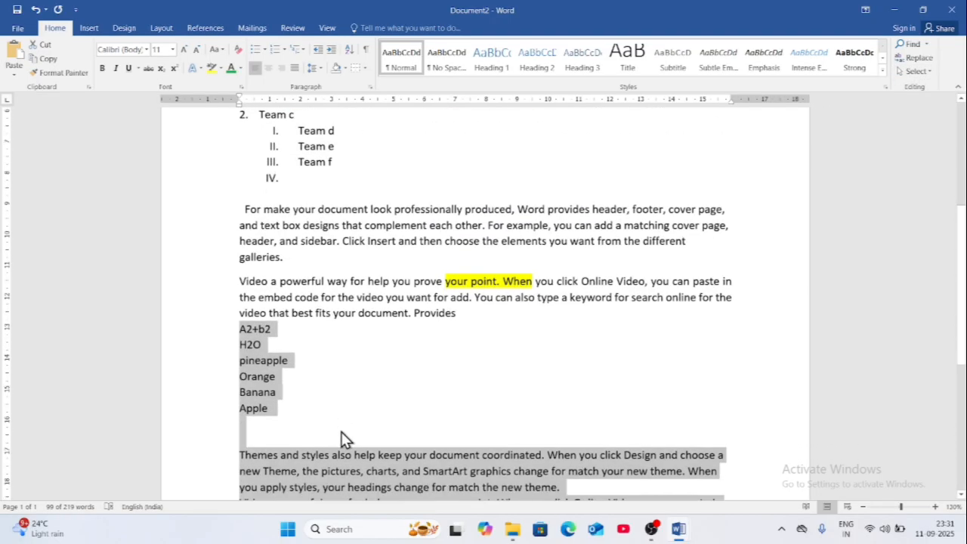
pyautogui.scroll(5, 846, 261)
pyautogui.click(332, 421)
pyautogui.scroll(3, 333, 420)
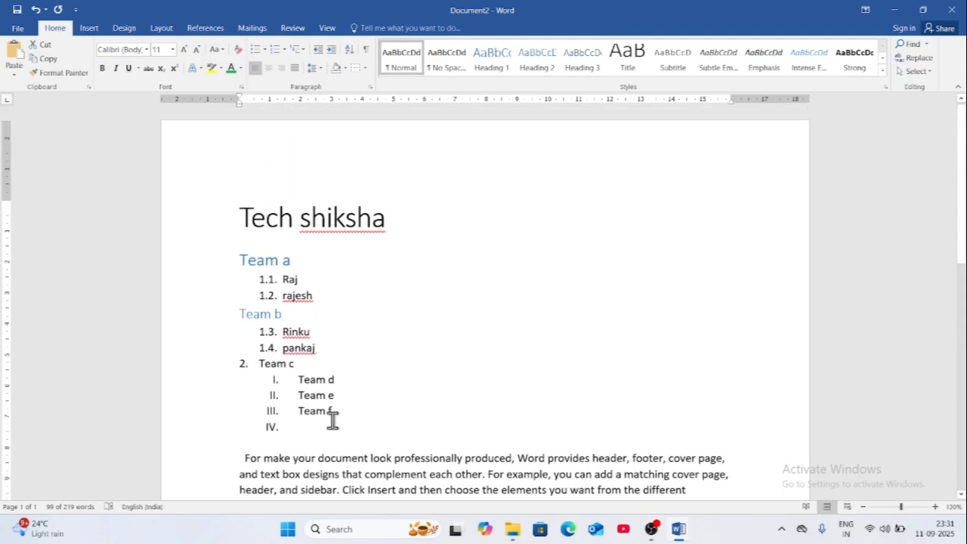
pyautogui.click(532, 399)
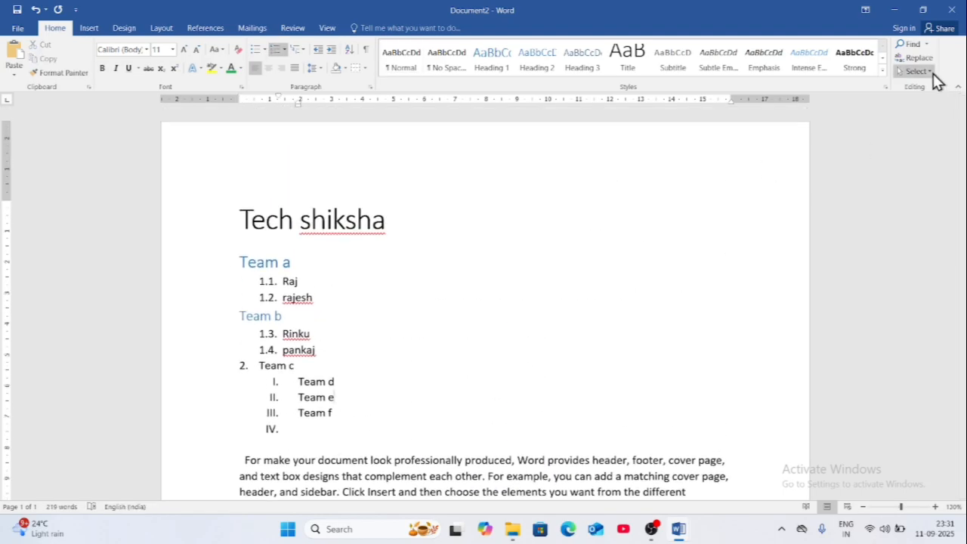